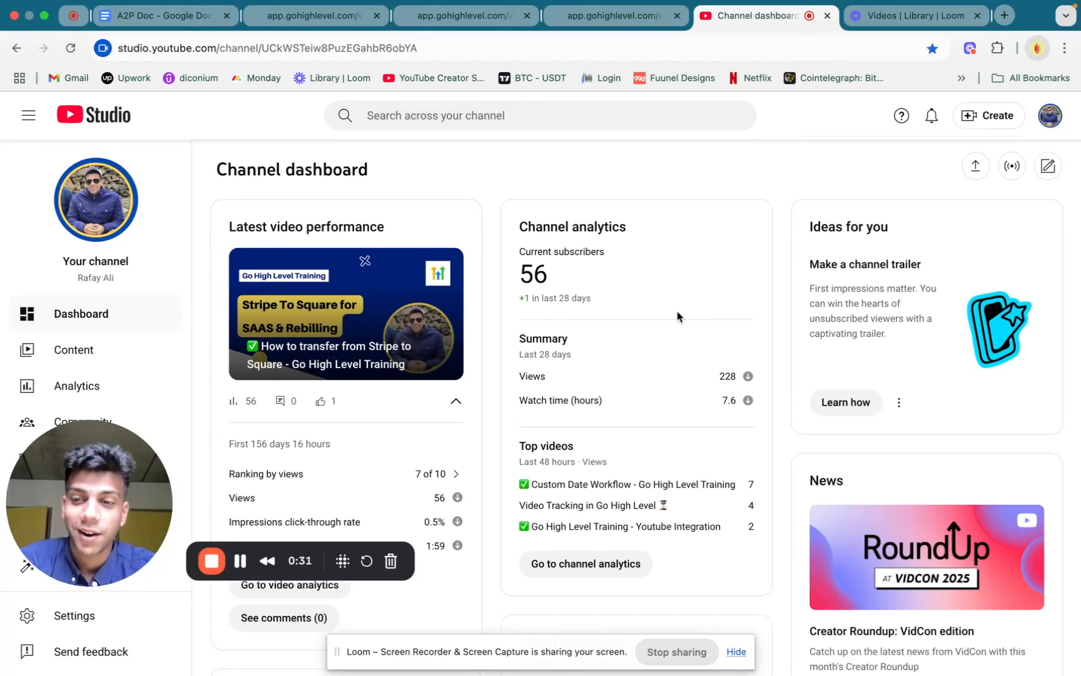
Review the checkboxes list in the A2P Doc and look over the headline and form on the opt-in page preview
left_click(166, 18)
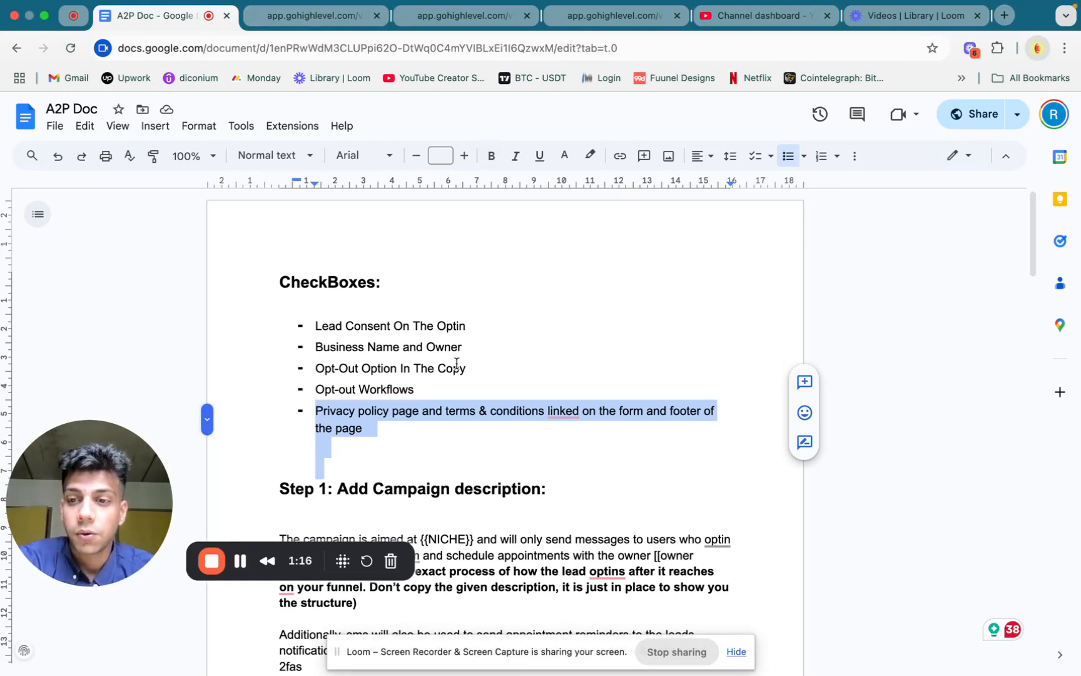
left_click(291, 23)
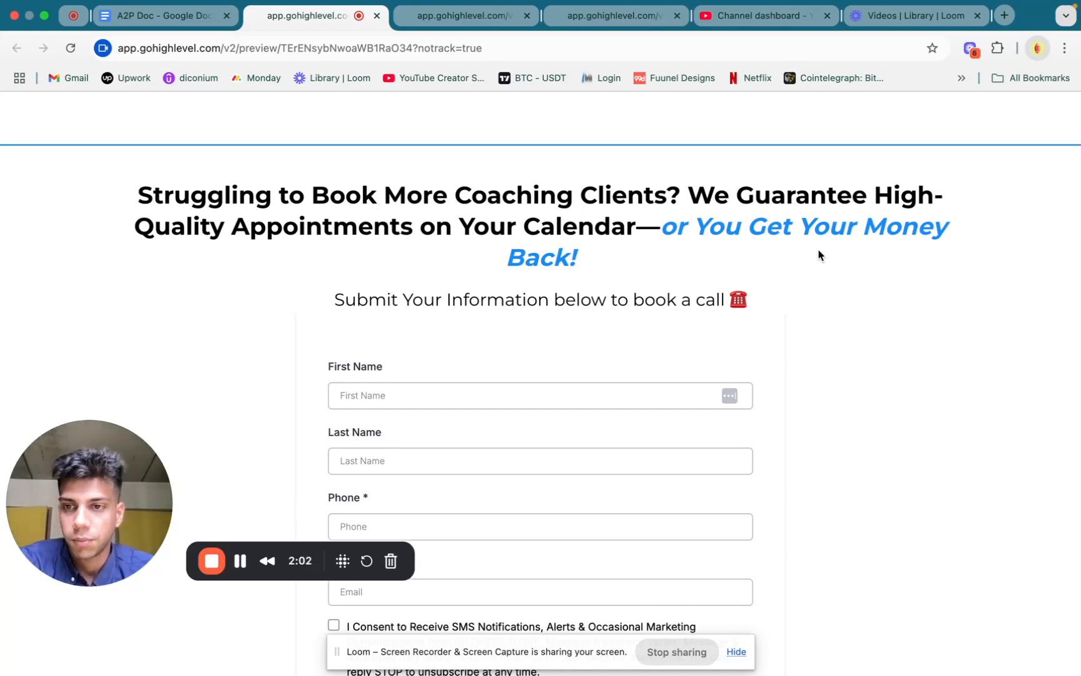
scroll(565, 333, "down", 3)
scroll(565, 330, "up", 3)
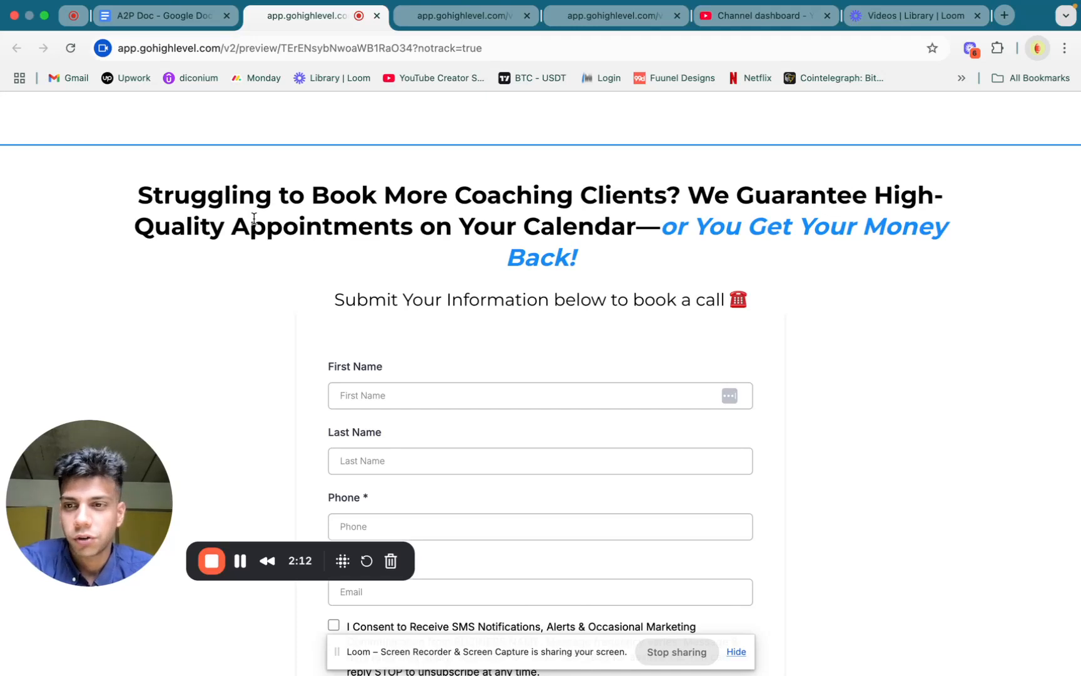
scroll(536, 301, "down", 5)
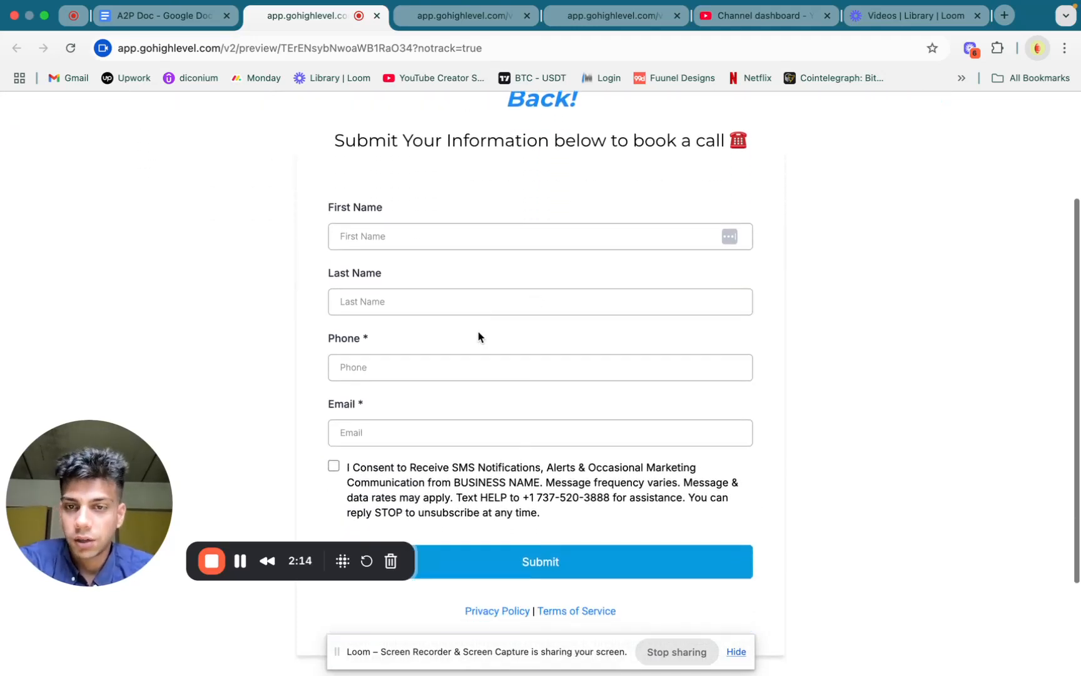
scroll(479, 336, "up", 1)
scroll(479, 332, "down", 2)
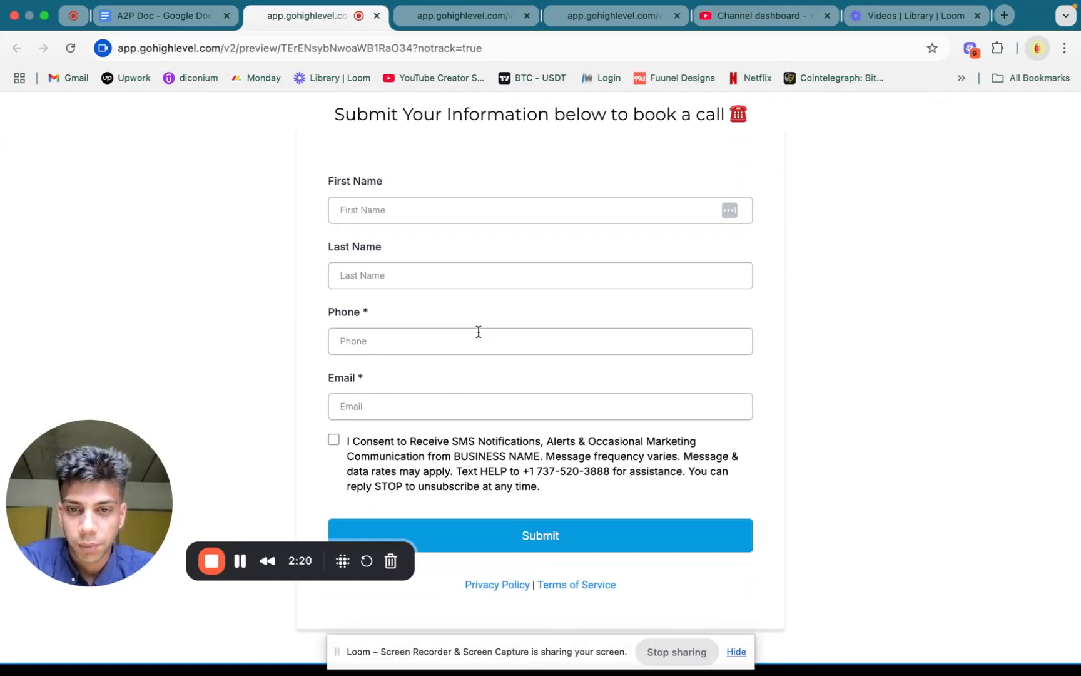
Examine the opt-in form's SMS consent text, its help phone number, and the Privacy Policy and Terms of Service links
triple_click(408, 462)
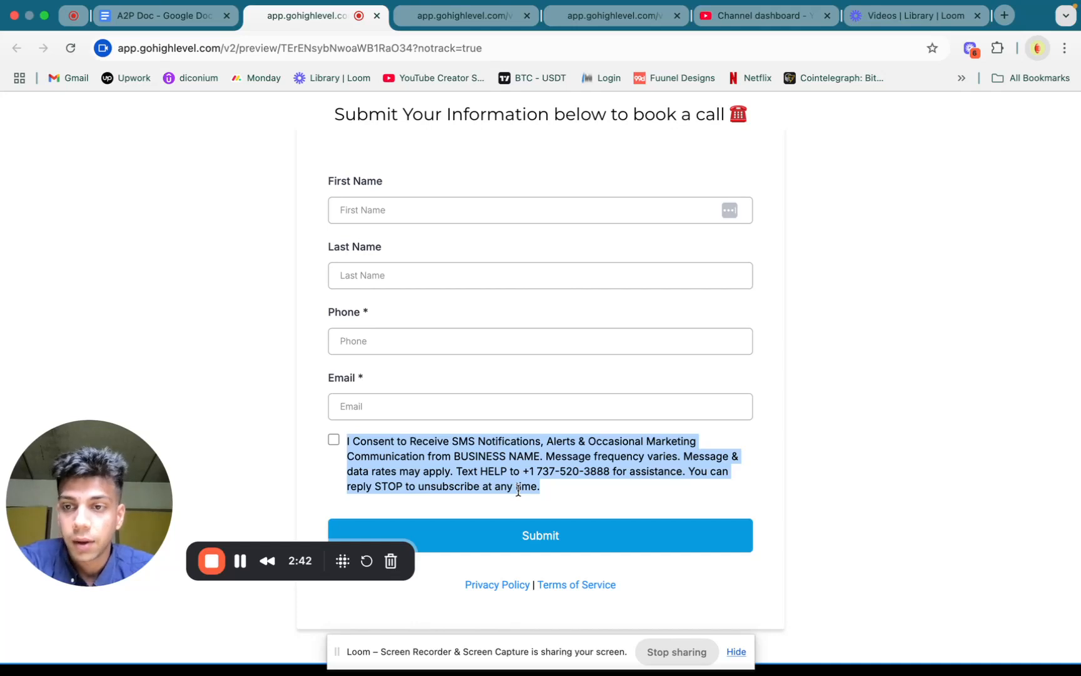
double_click(545, 470)
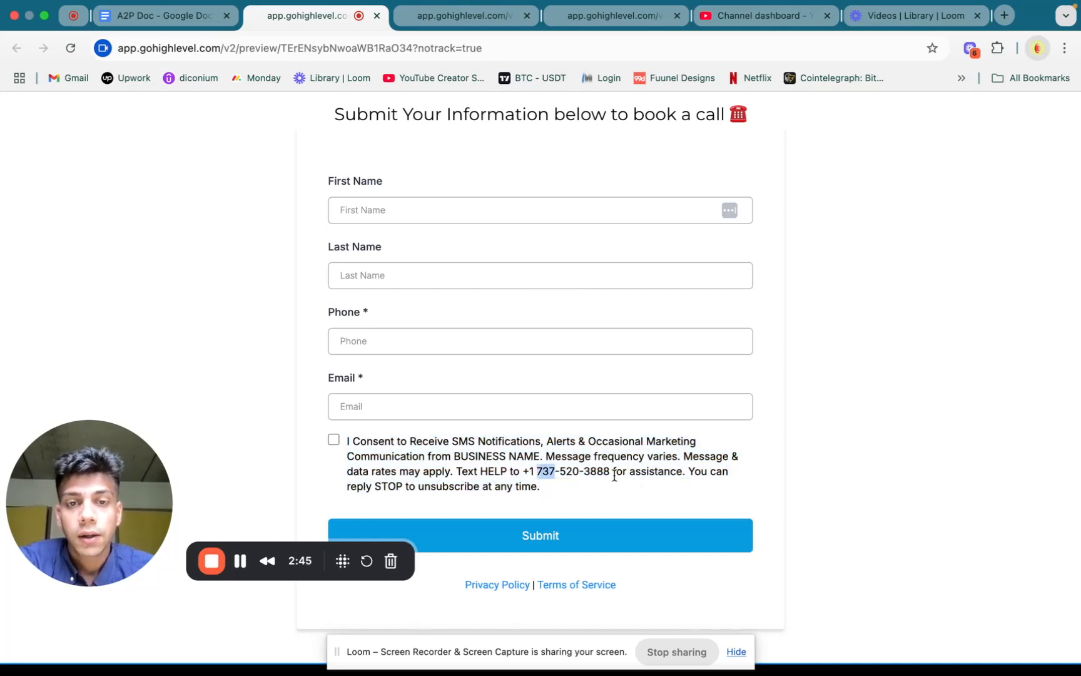
left_click_drag(611, 472, 524, 471)
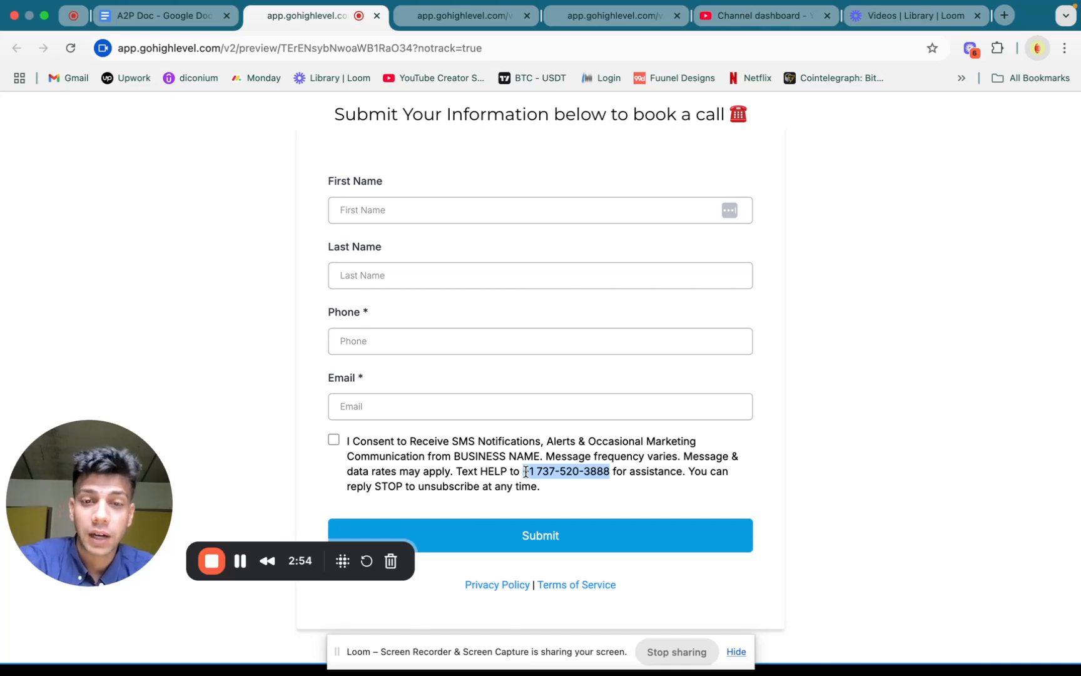
left_click_drag(607, 472, 531, 472)
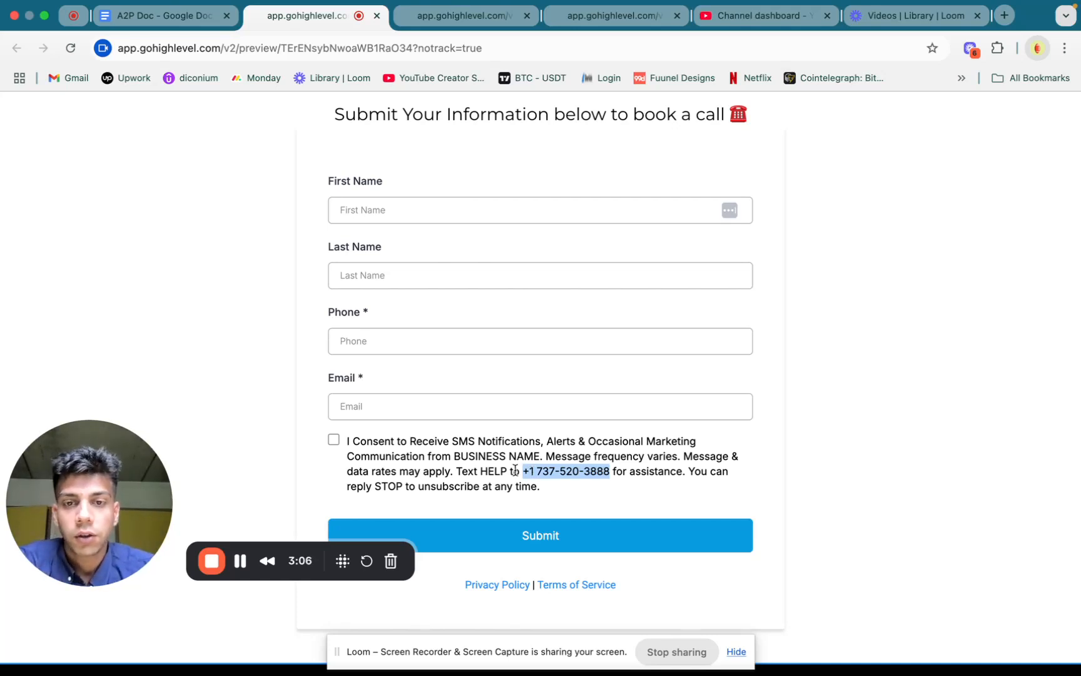
left_click(522, 471)
left_click_drag(521, 470, 591, 471)
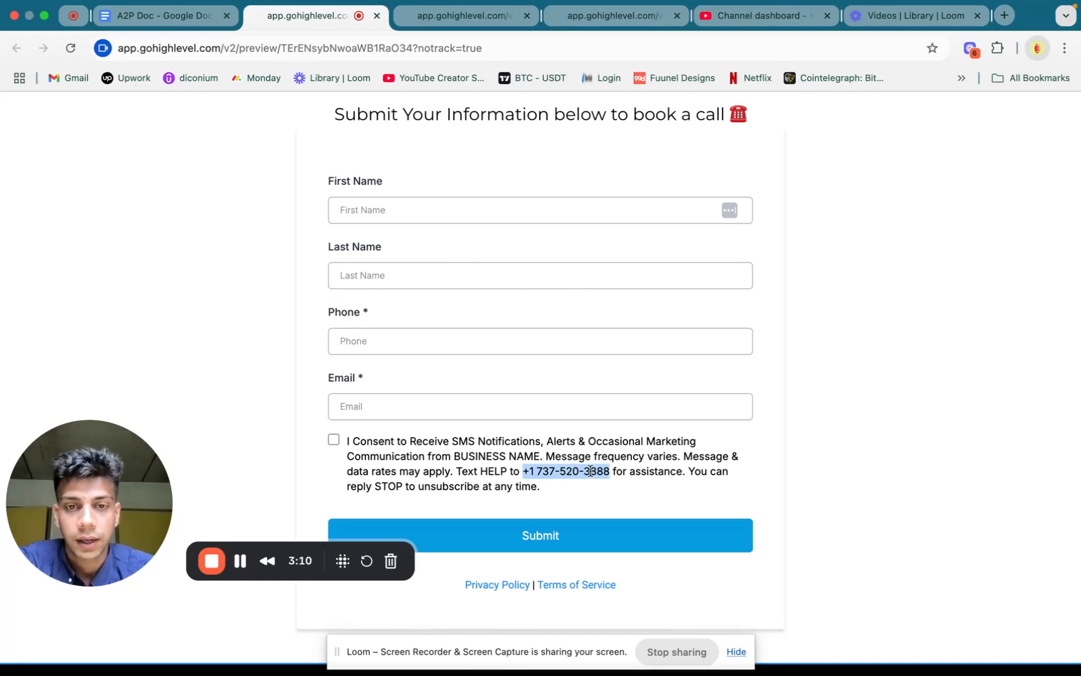
triple_click(488, 470)
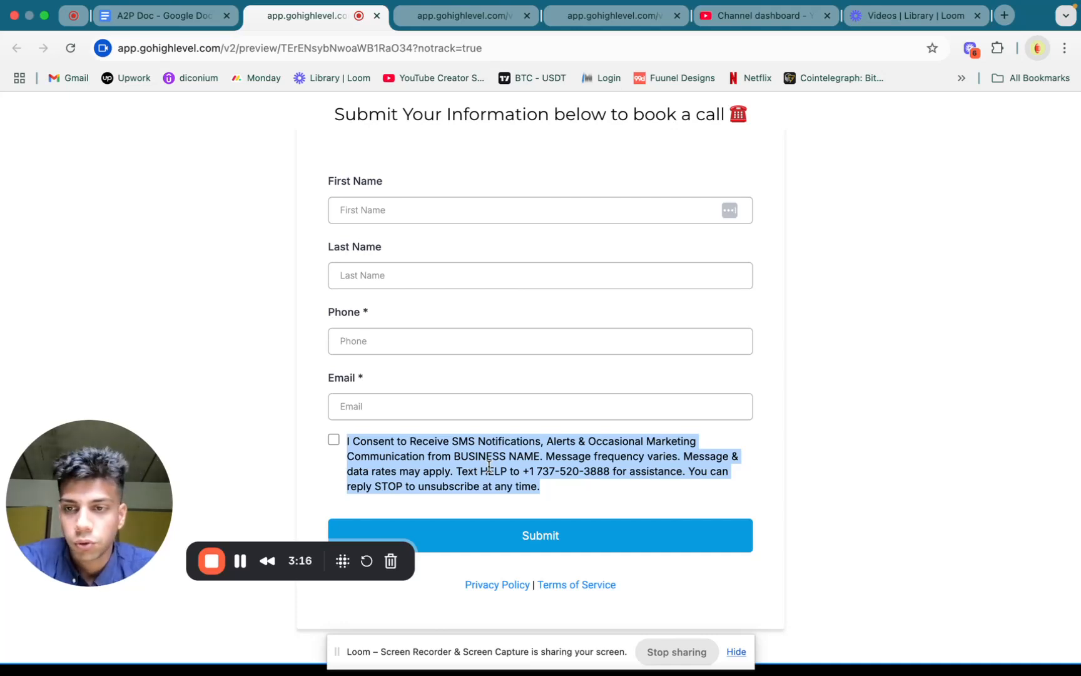
scroll(680, 468, "down", 3)
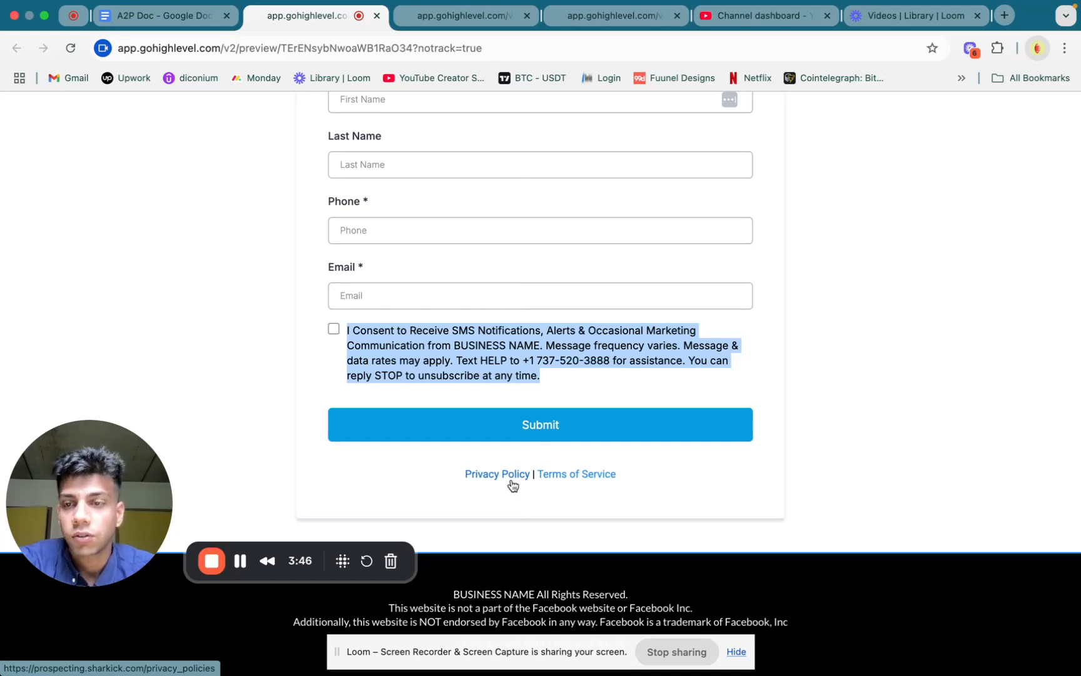
Examine the Terms & Conditions page preview from the Automated Messages and Emails section through the Privacy Policy section
left_click(460, 30)
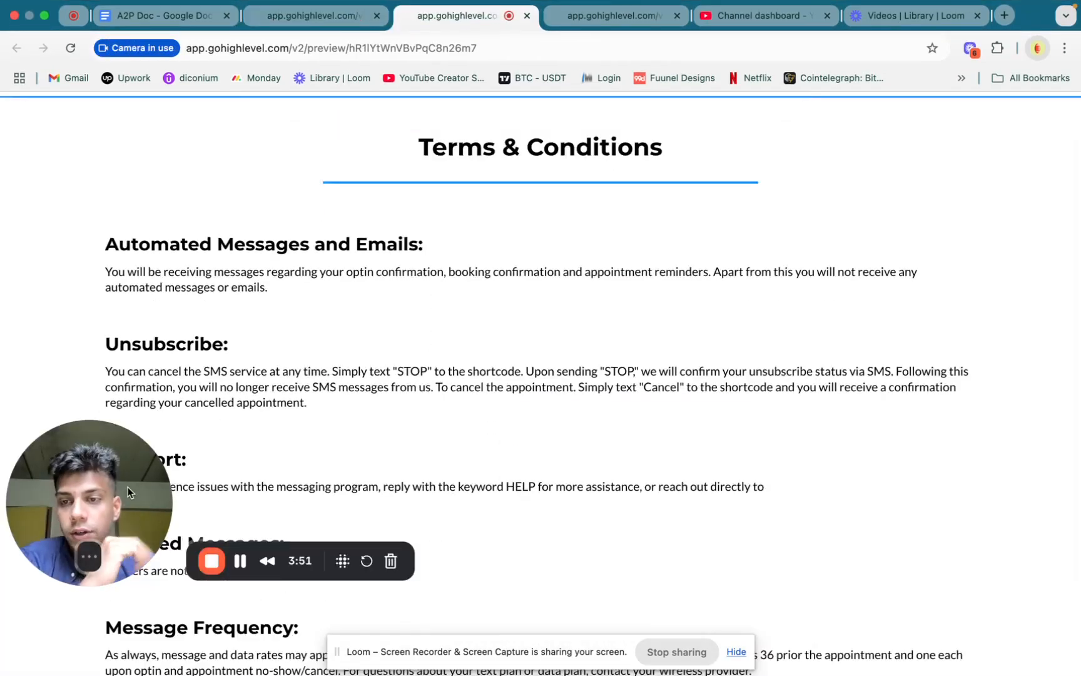
left_click_drag(95, 505, 95, 547)
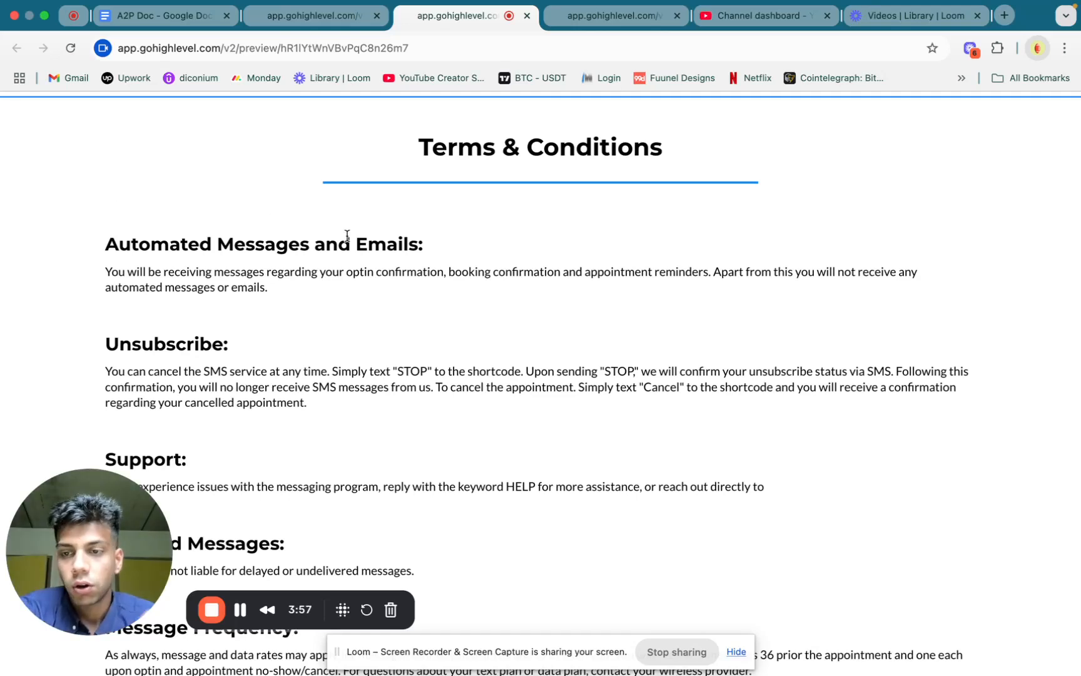
scroll(350, 242, "down", 2)
scroll(349, 174, "up", 3)
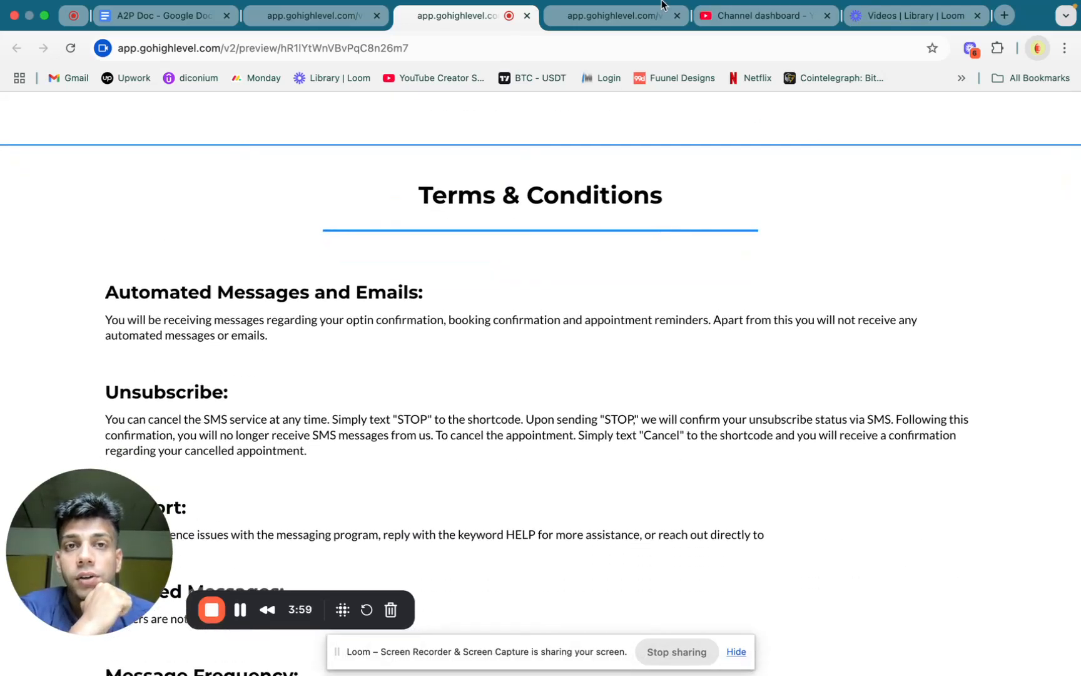
left_click_drag(82, 554, 881, 138)
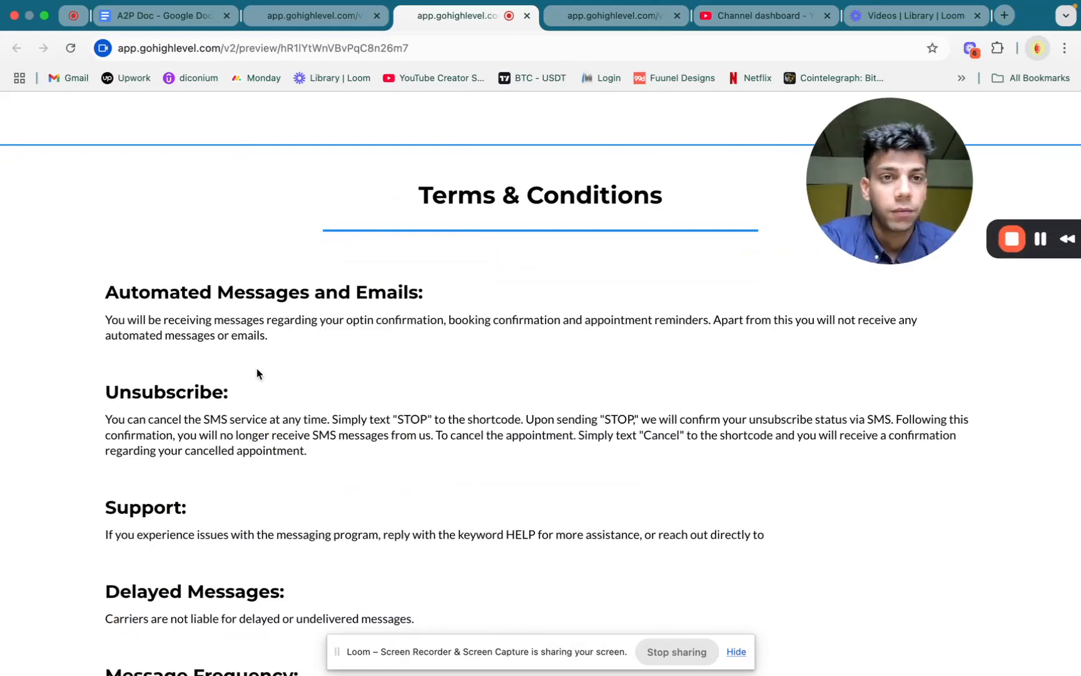
scroll(290, 323, "down", 3)
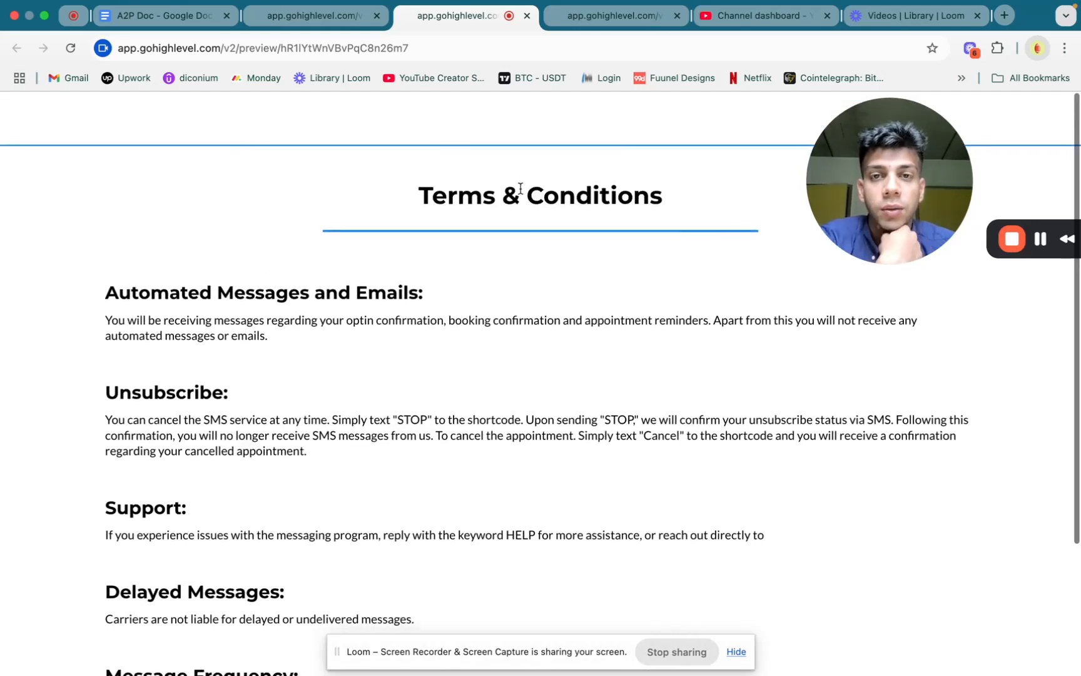
scroll(107, 131, "down", 3)
left_click_drag(107, 124, 291, 617)
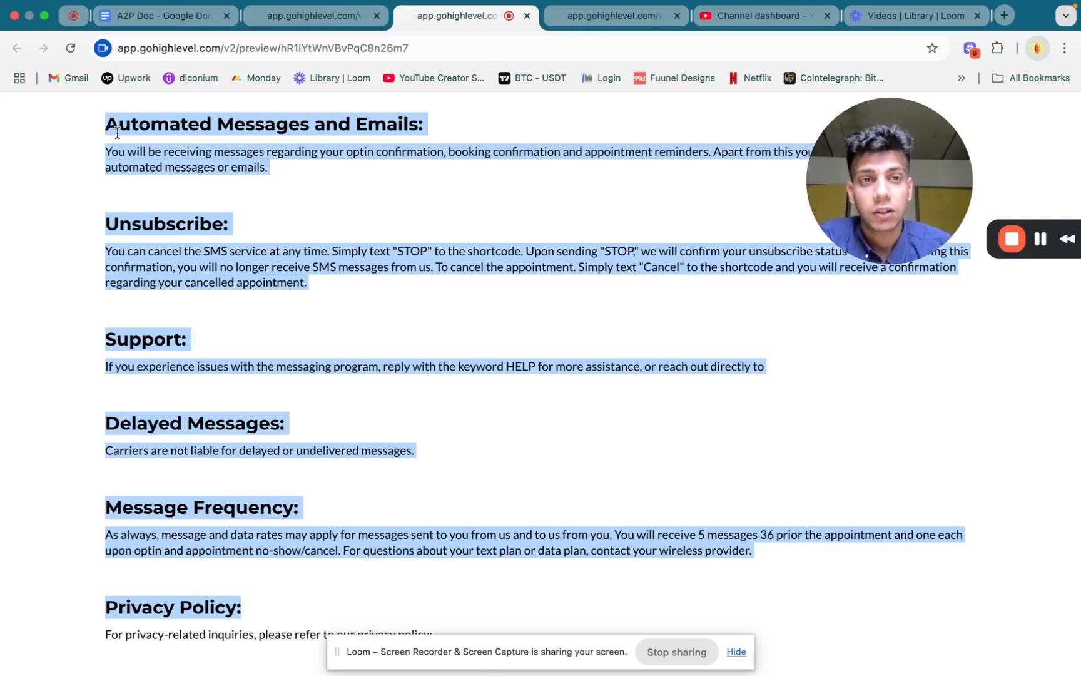
left_click_drag(107, 128, 249, 614)
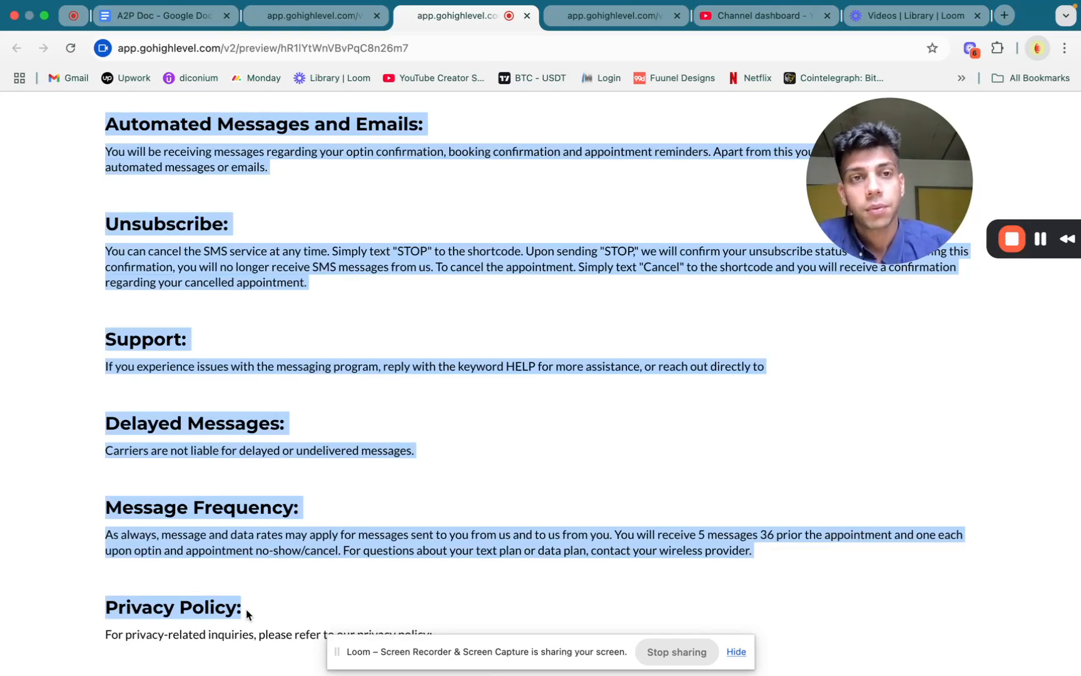
Examine the Privacy Policies page preview, including the introduction and the Mobile Information Sharing and Privacy Guidelines section
left_click(586, 19)
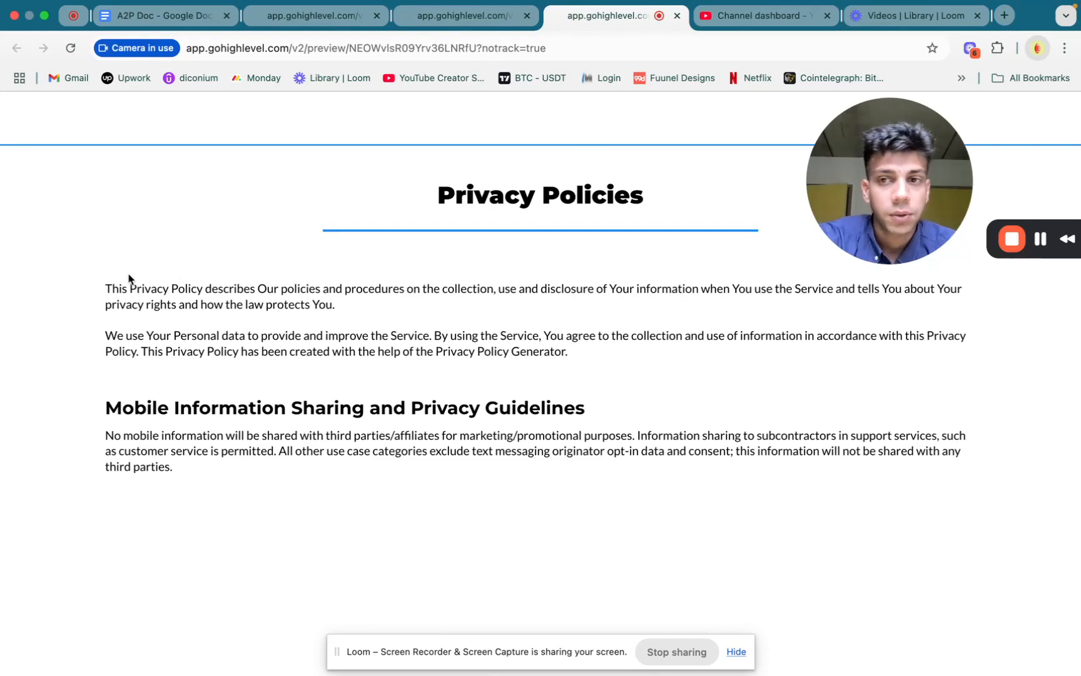
left_click_drag(101, 292, 198, 465)
left_click(106, 287)
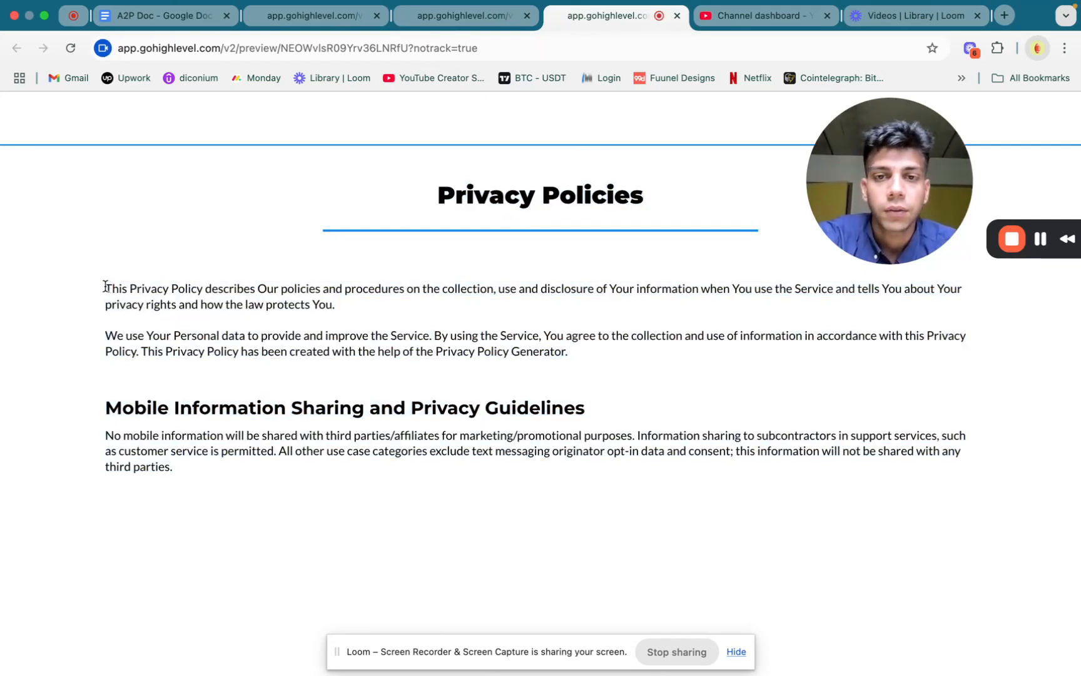
left_click_drag(106, 286, 545, 356)
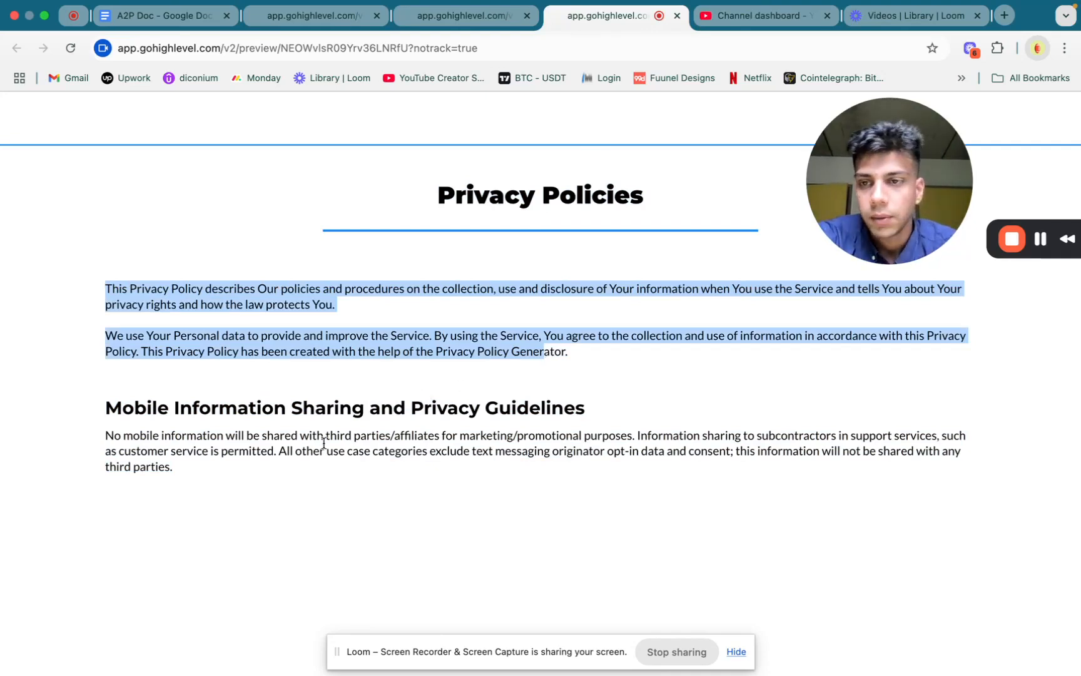
left_click(107, 408)
left_click_drag(107, 408, 560, 480)
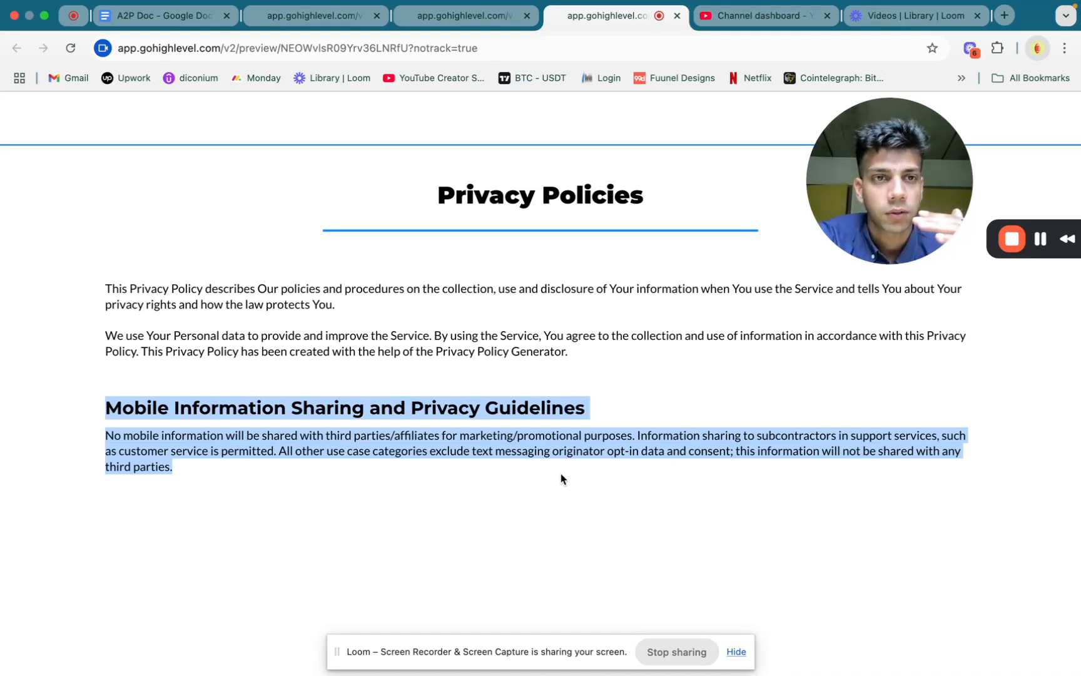
Return to the opt-in page preview and look over its headline, form and page URL
left_click(451, 18)
left_click(311, 25)
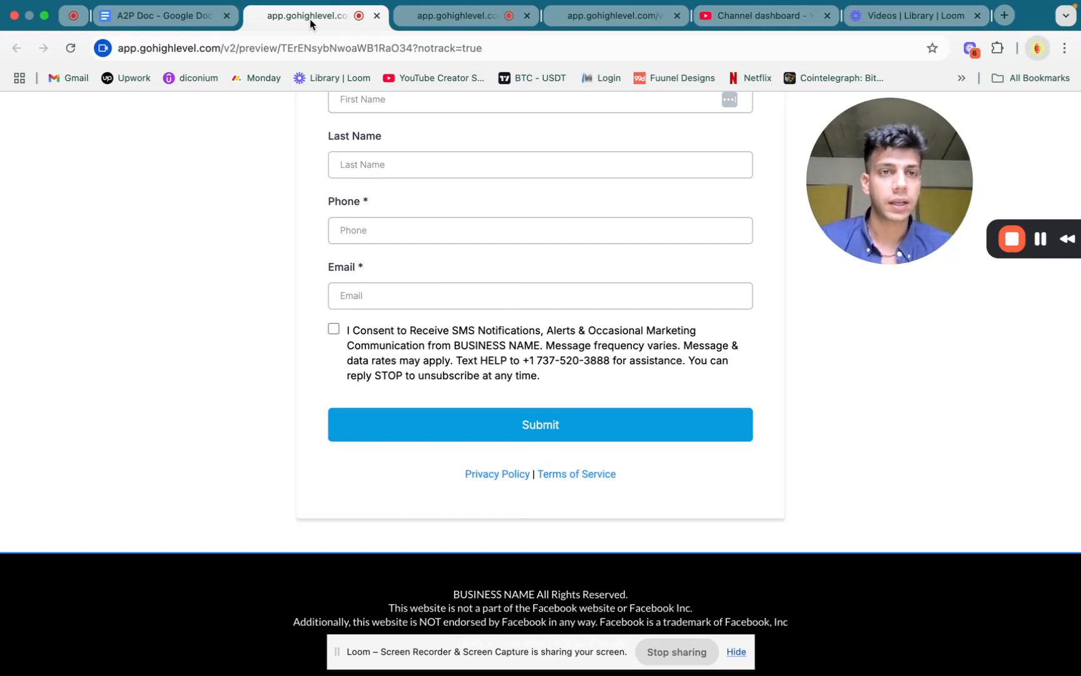
scroll(749, 406, "up", 5)
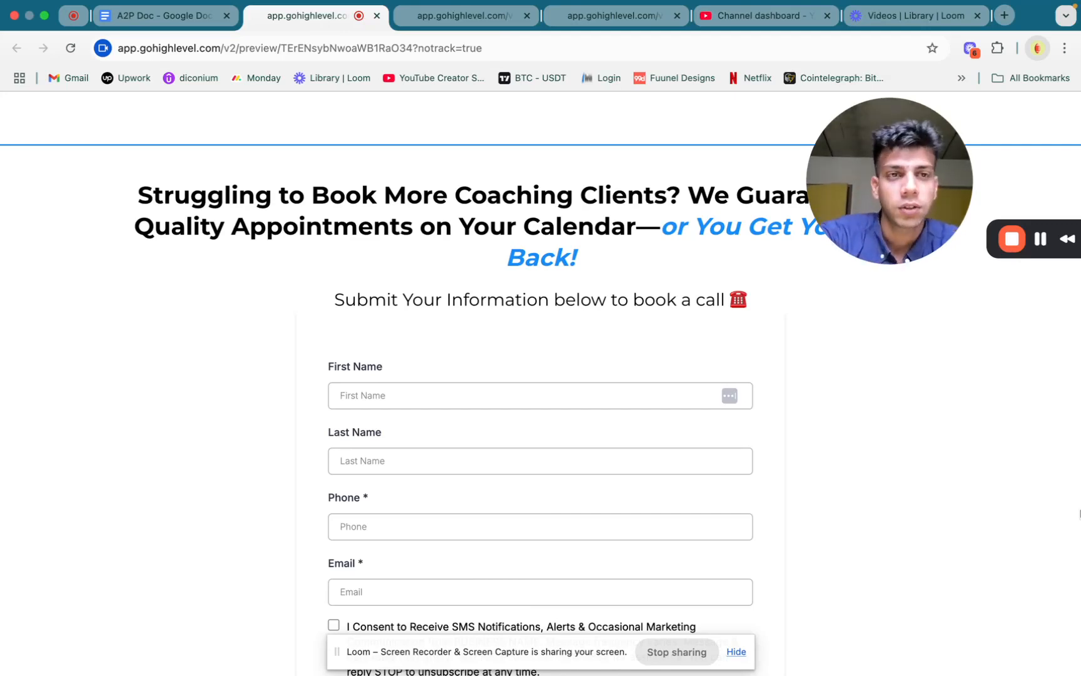
left_click_drag(884, 207, 140, 492)
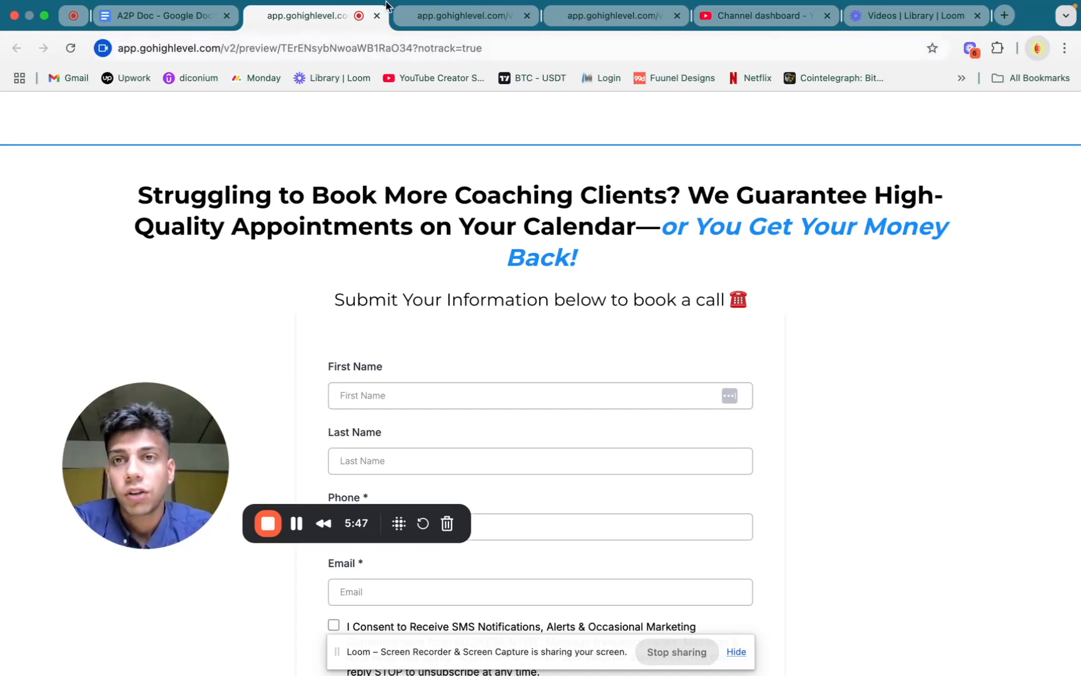
left_click(174, 50)
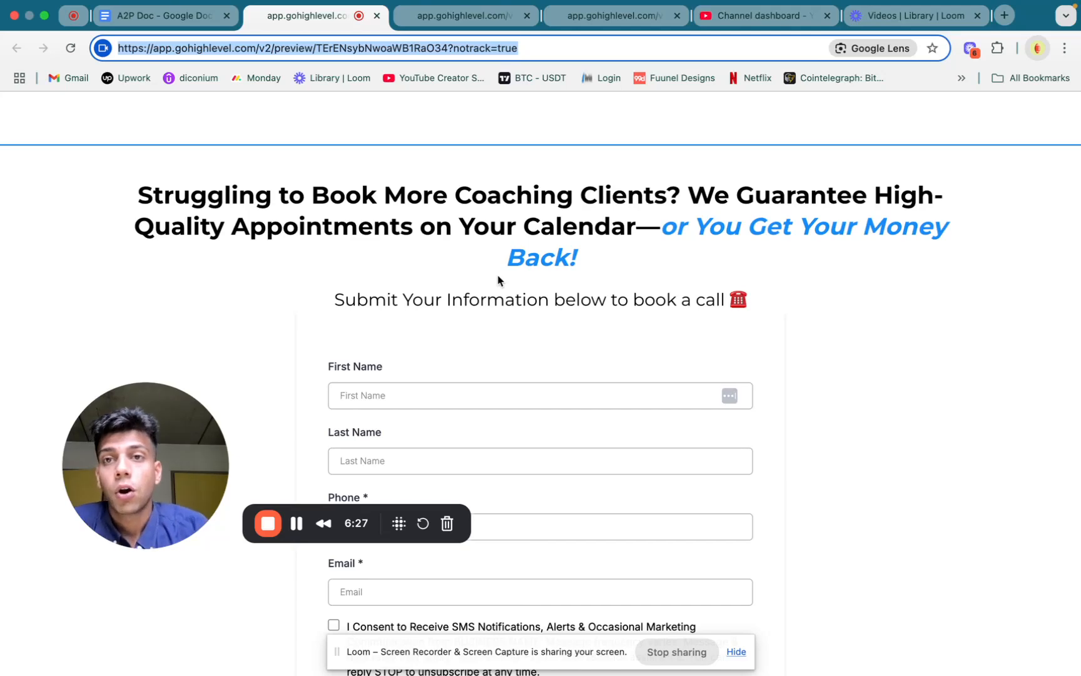
Switch to the Automate Clients sub-account's Business Profile settings and examine the business name, email, phone and website fields
left_click(503, 19)
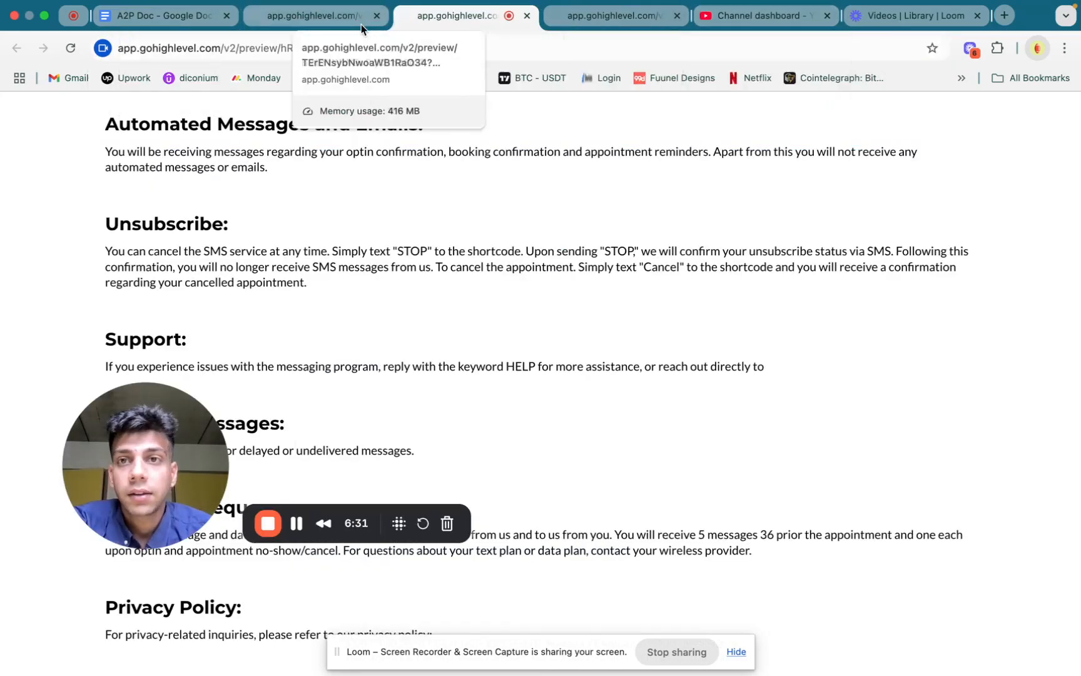
key("ctrl+Left")
left_click(145, 17)
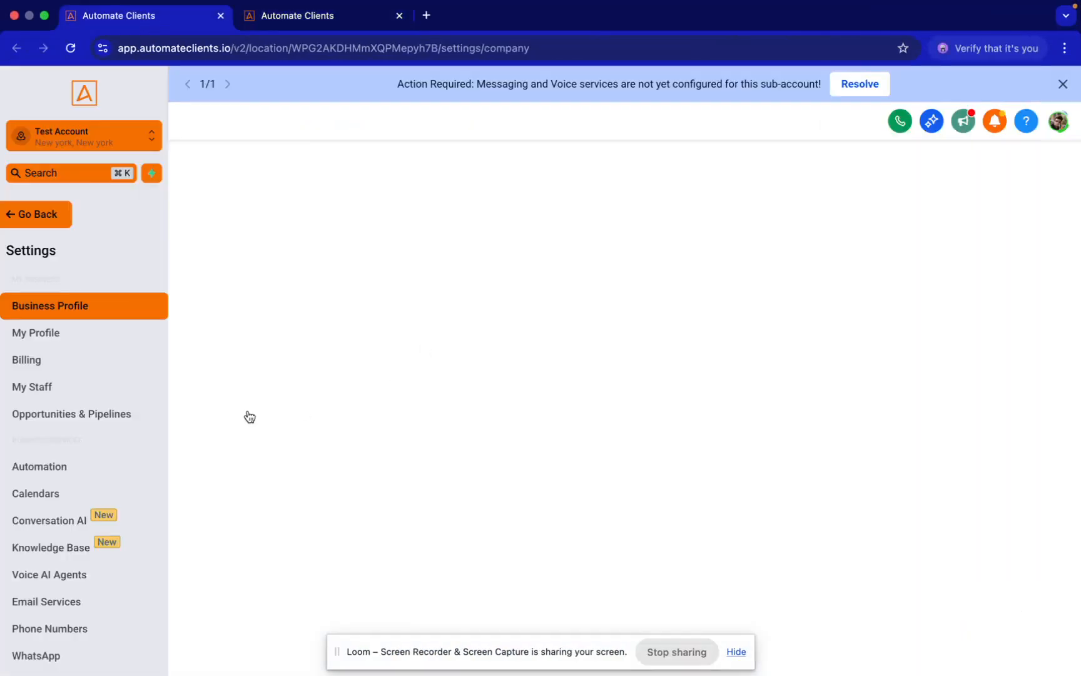
scroll(490, 426, "down", 3)
scroll(490, 426, "down", 4)
left_click(271, 373)
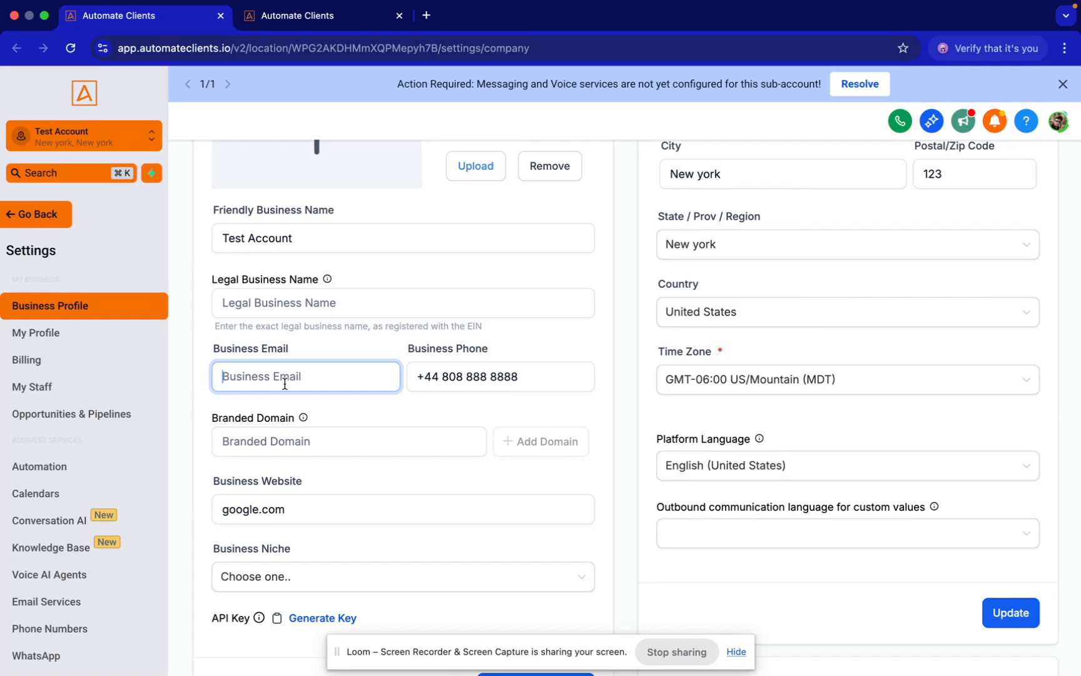
Inspect the Business Information and Authorized Representative sections of the business profile
scroll(285, 383, "down", 5)
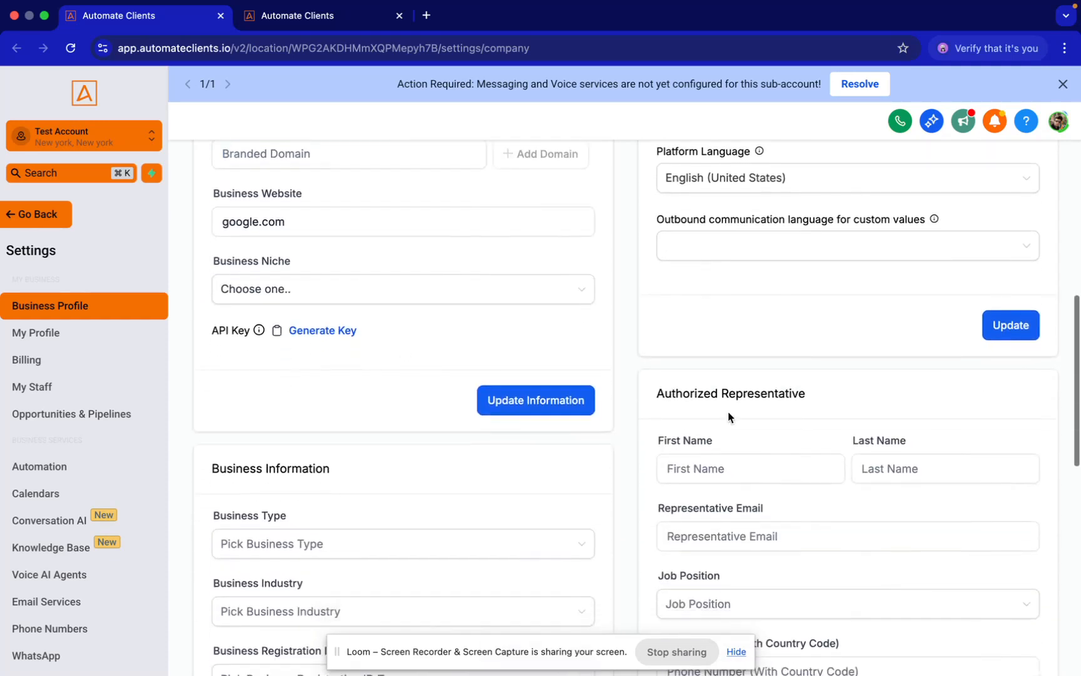
left_click_drag(655, 336, 775, 337)
left_click(749, 487)
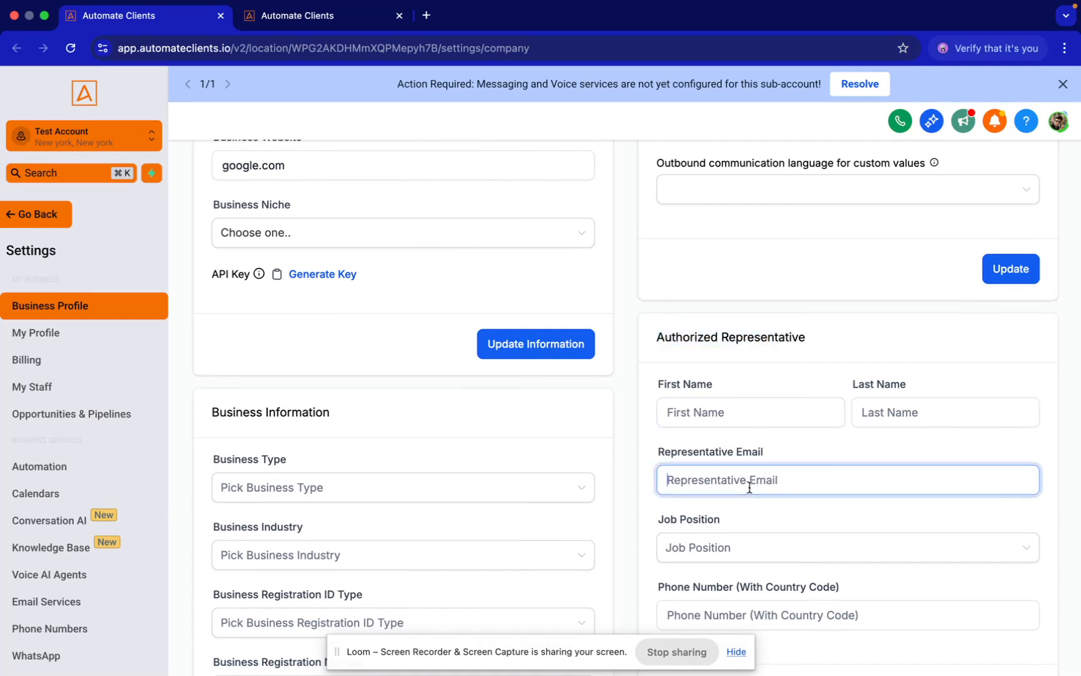
Recheck the General Information and Business Physical Address sections under the Business Profile Settings heading
scroll(749, 487, "up", 3)
left_click(286, 256)
scroll(543, 367, "up", 5)
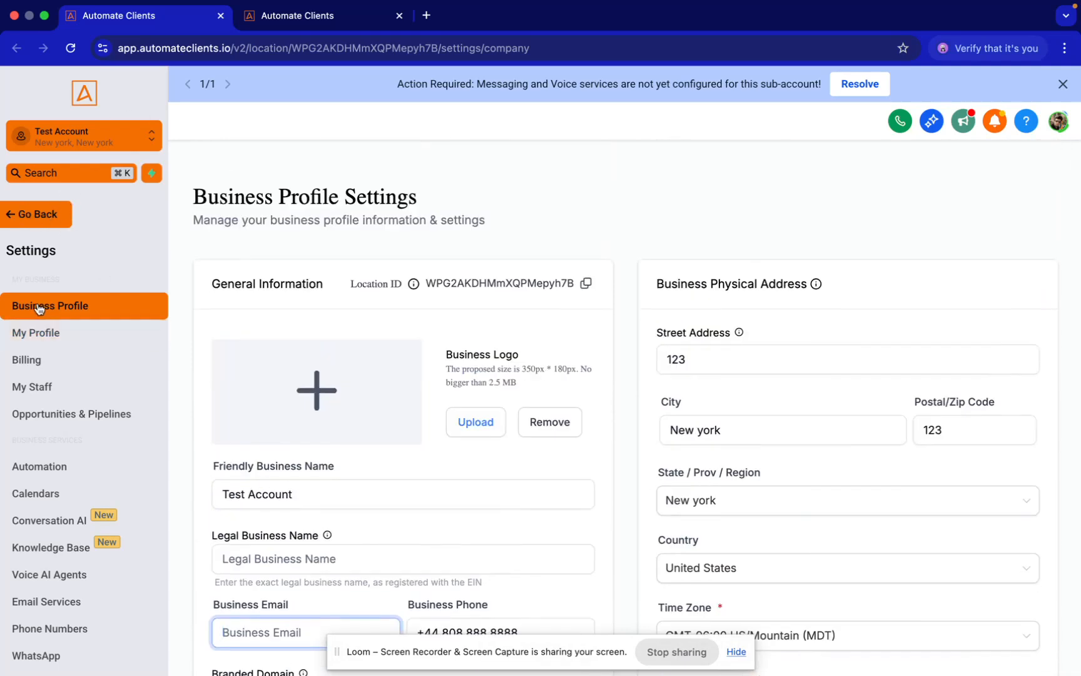
triple_click(234, 199)
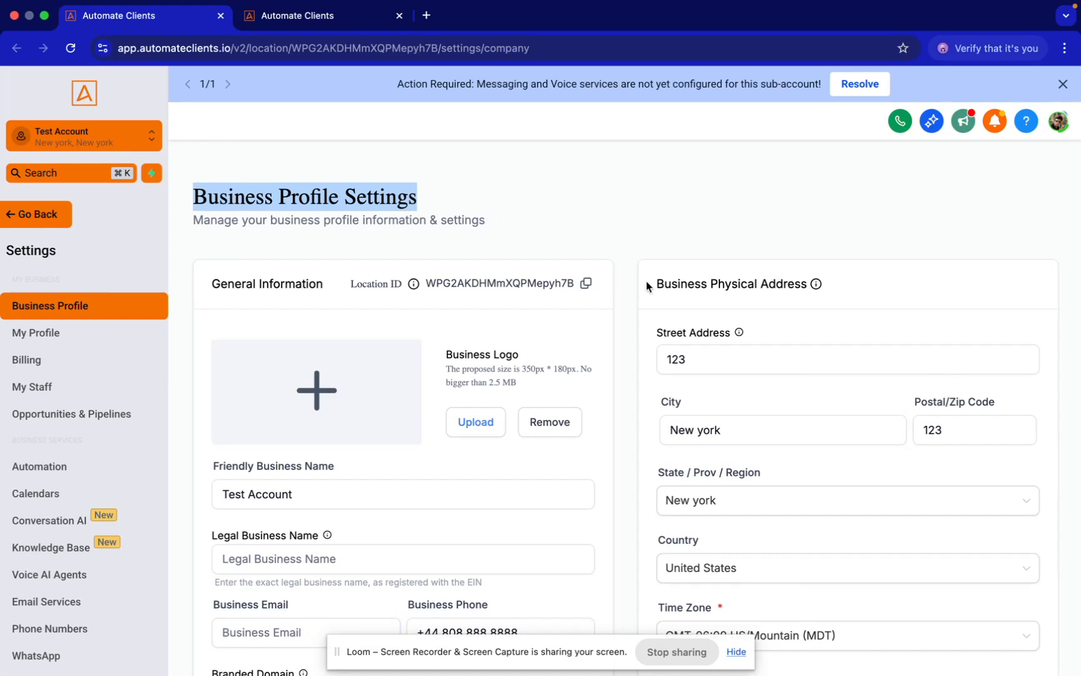
scroll(647, 279, "down", 3)
scroll(284, 319, "up", 1)
scroll(319, 344, "down", 3)
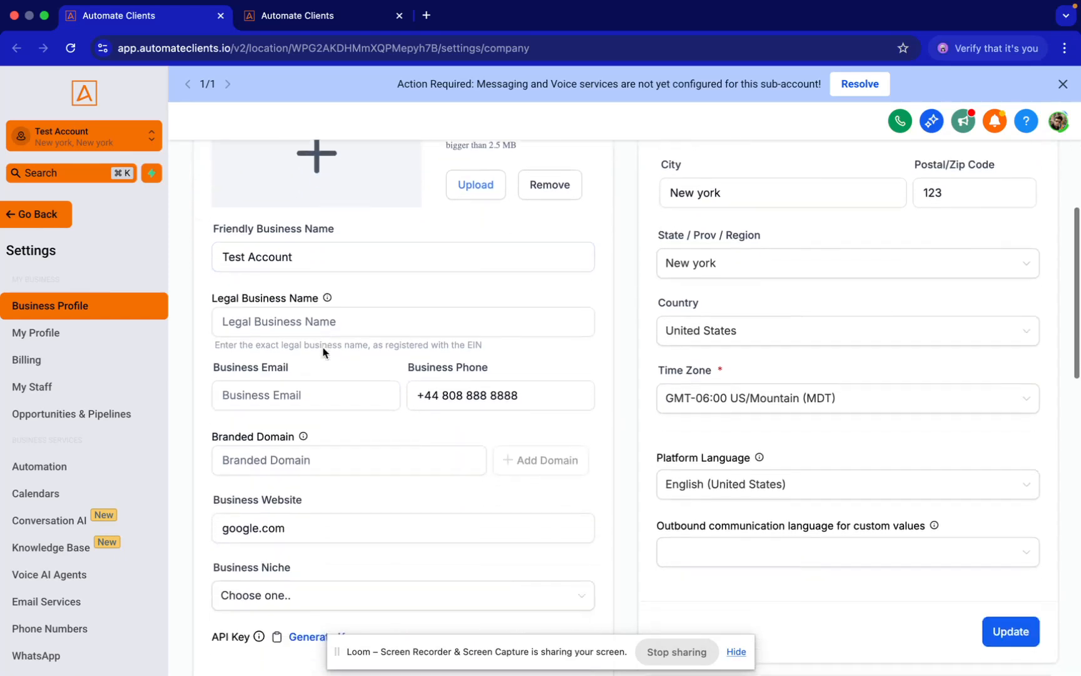
Go over the friendly name, legal name, email, branded domain, website and niche fields in the General Information section
left_click(253, 213)
double_click(259, 213)
left_click(292, 275)
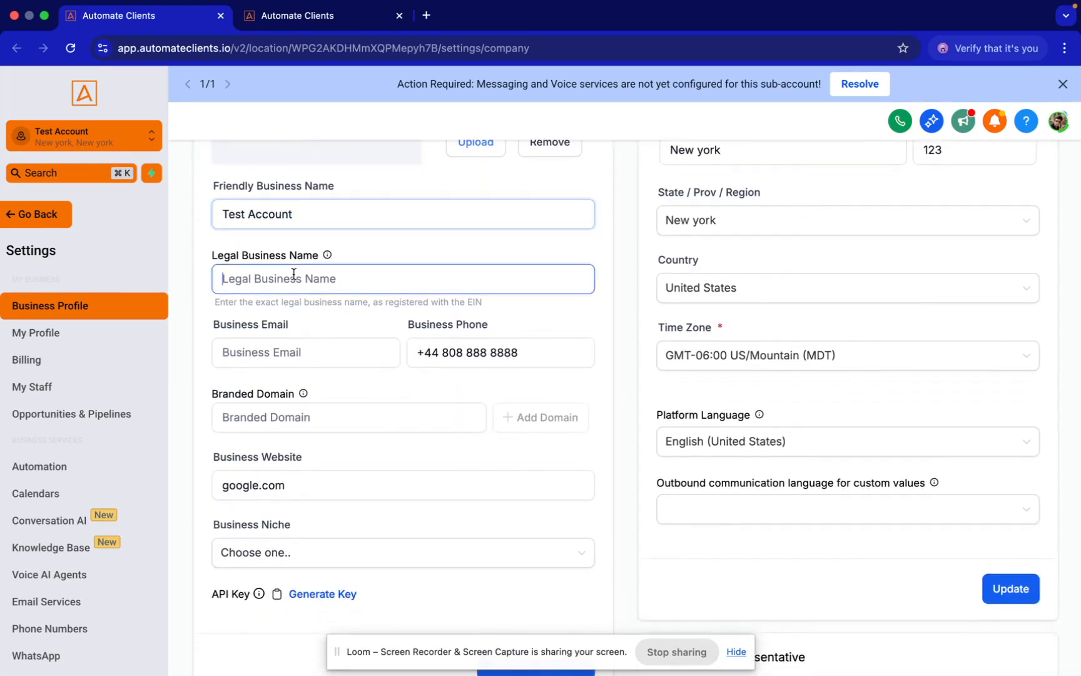
scroll(413, 404, "up", 1)
left_click(306, 507)
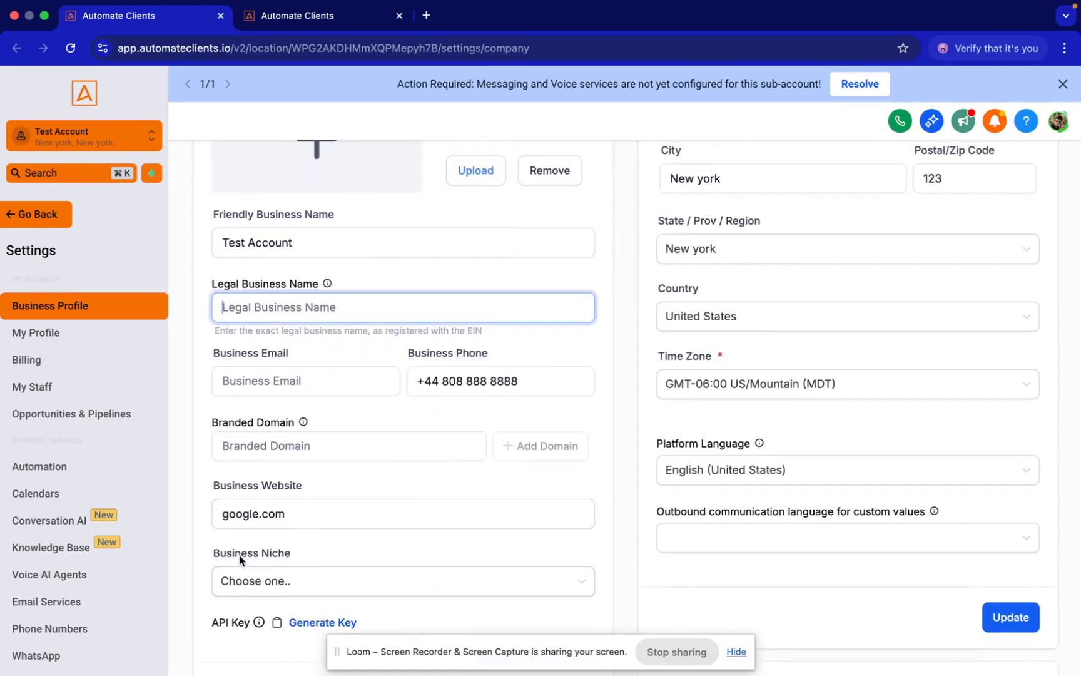
left_click(274, 444)
left_click(282, 370)
key("Tab")
left_click(292, 525)
scroll(507, 511, "up", 3)
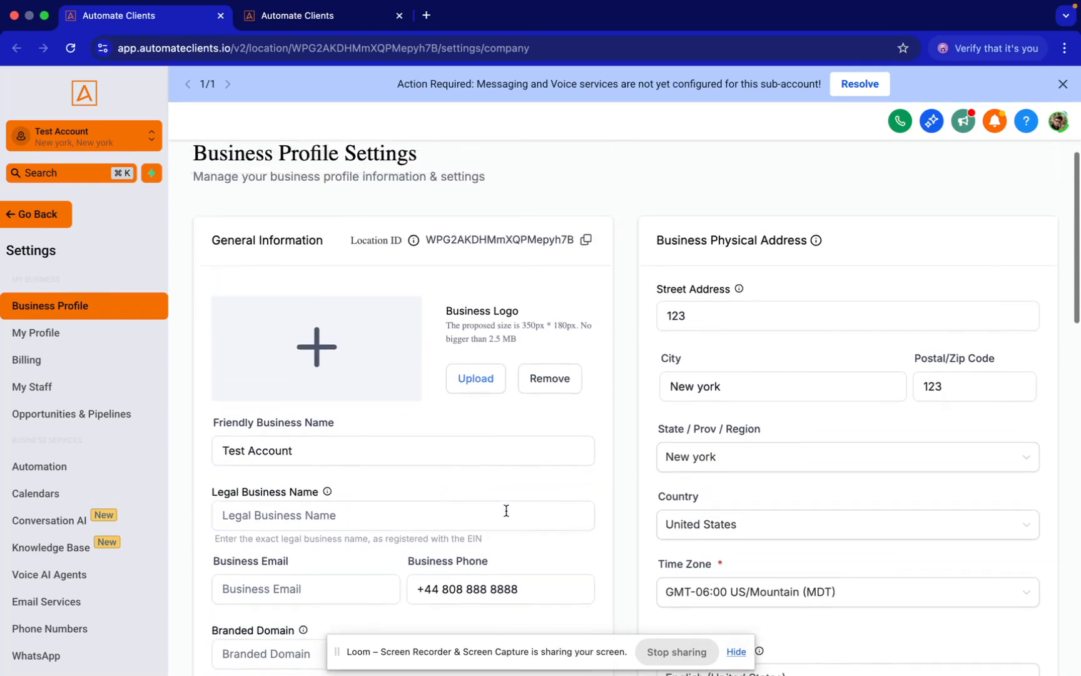
scroll(507, 511, "down", 5)
triple_click(309, 408)
key("super+c")
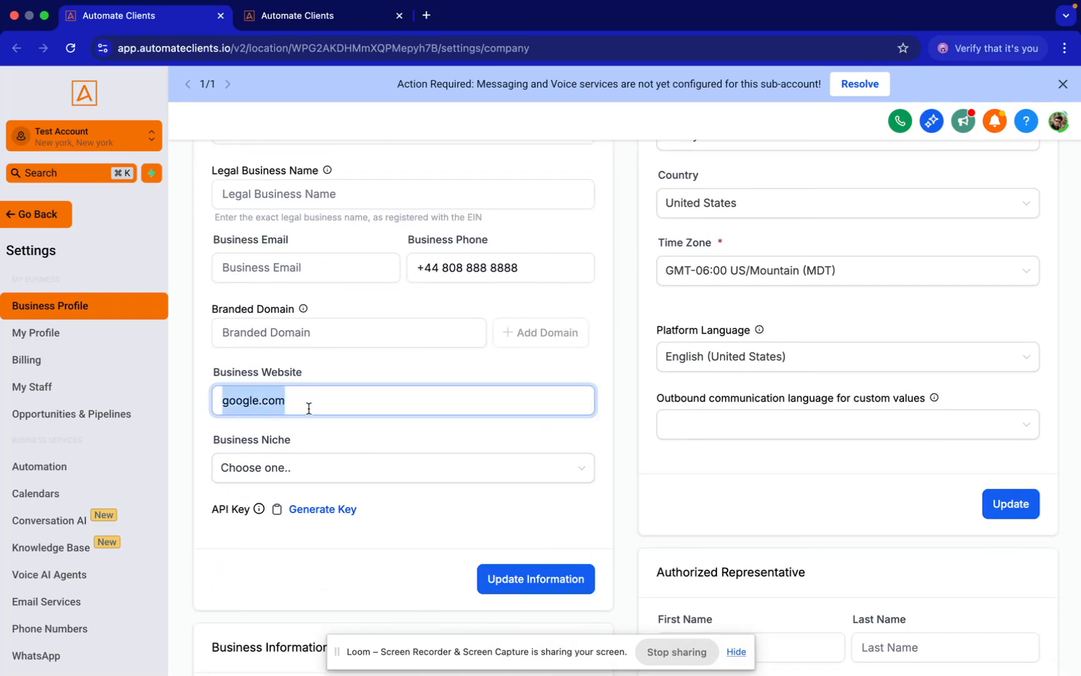
left_click(427, 17)
key("super+v")
key("Return")
key("super+1")
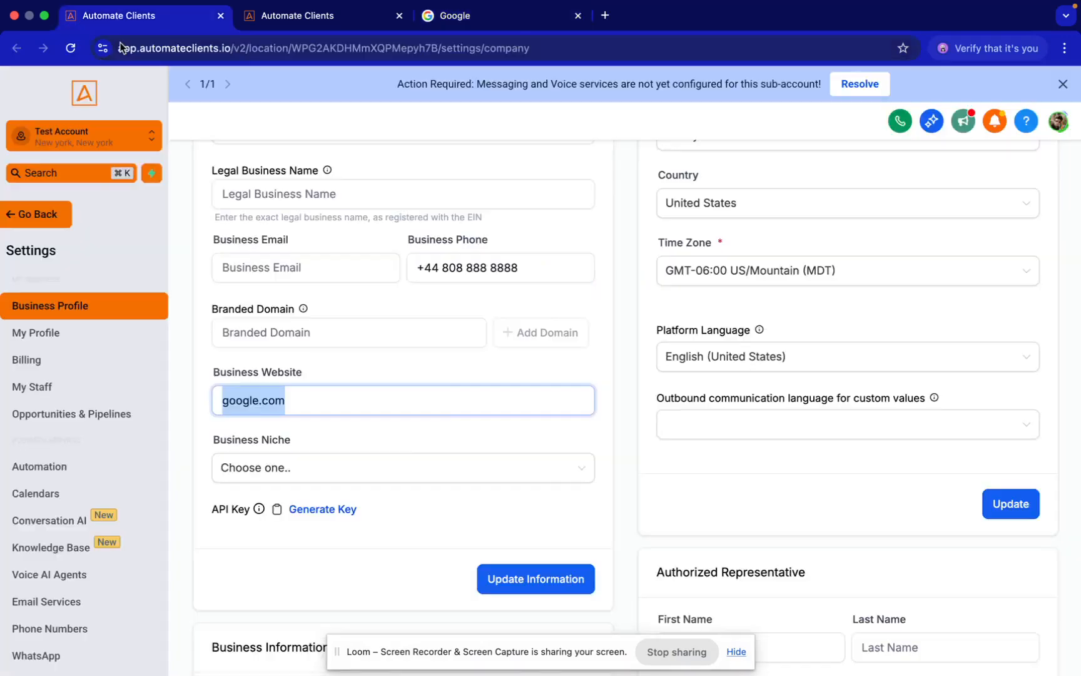
type("https://www.google.com/")
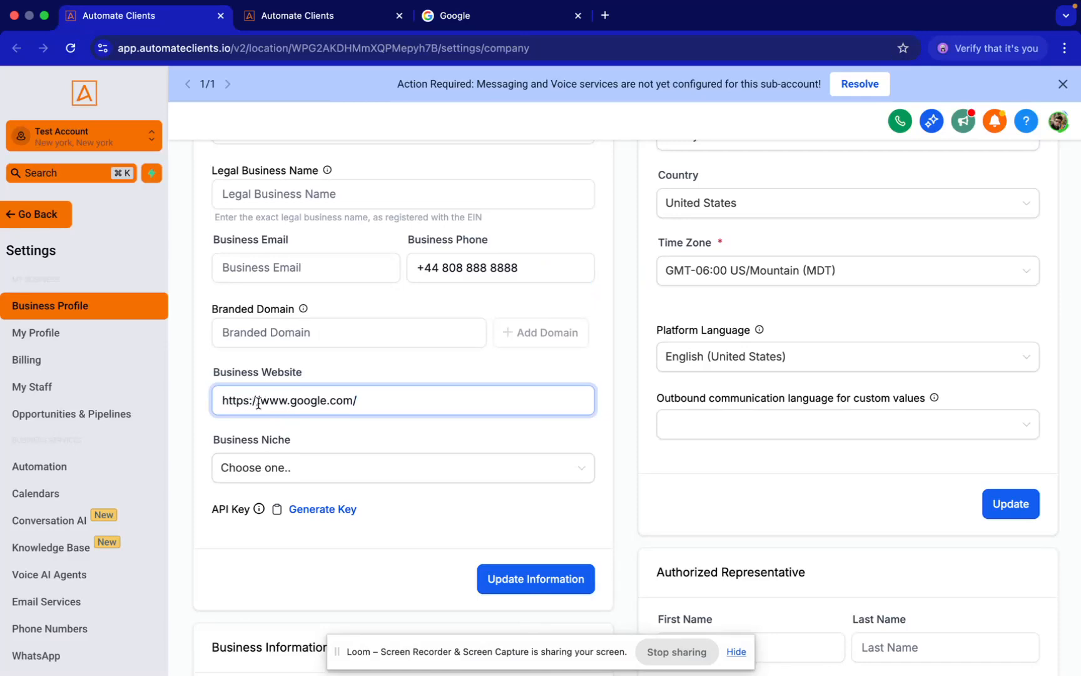
left_click_drag(258, 404, 253, 403)
Examine the Business Information section, covering business type, industry, registration ID type, registration number and regions of operations
scroll(427, 411, "down", 10)
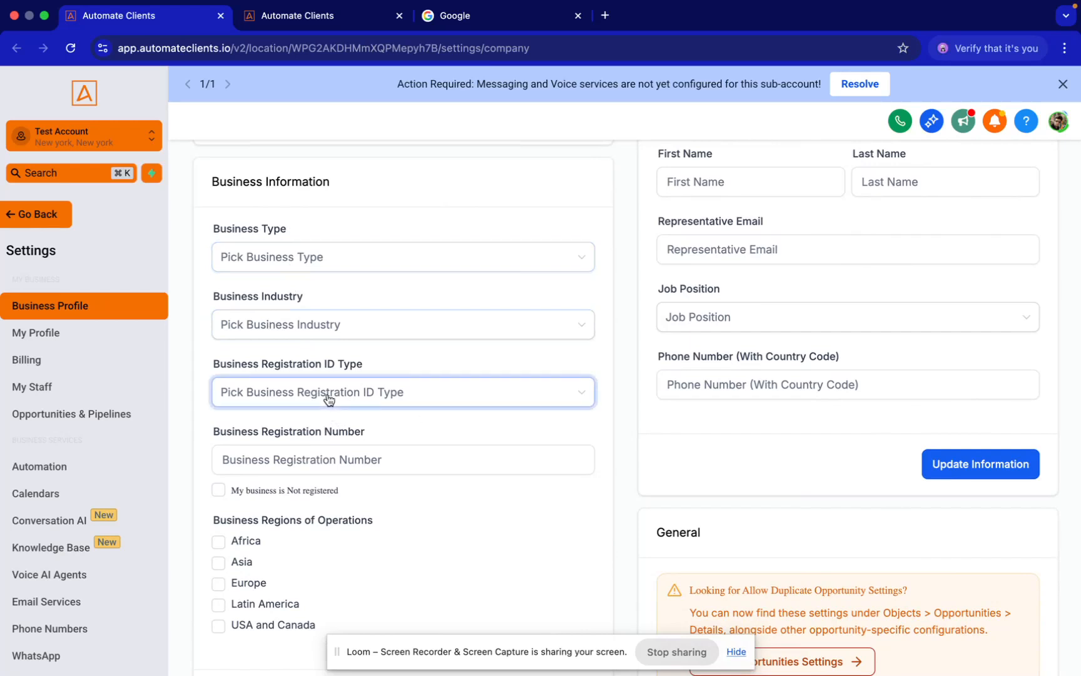
scroll(328, 399, "down", 3)
left_click(293, 359)
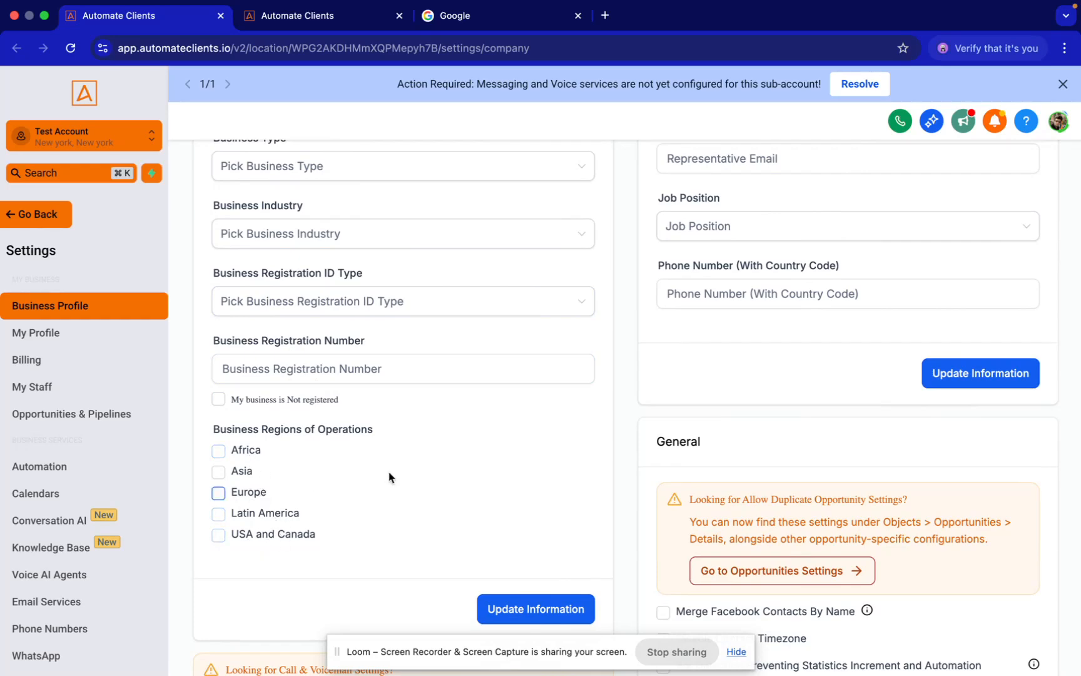
scroll(507, 483, "up", 1)
scroll(507, 482, "up", 6)
scroll(506, 483, "down", 16)
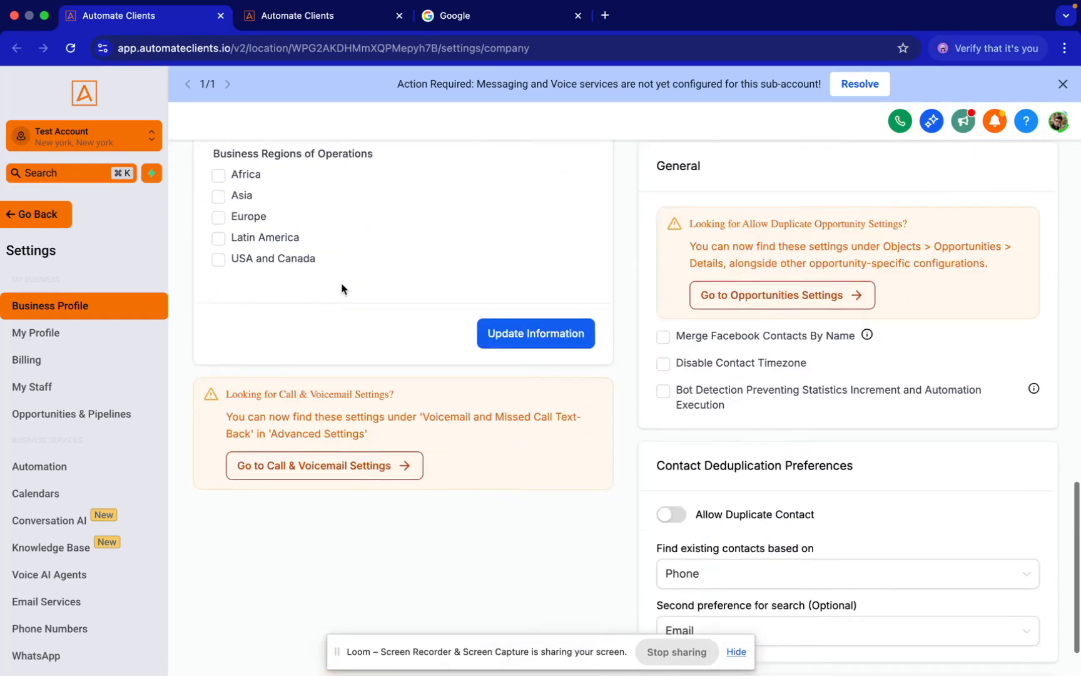
scroll(276, 366, "up", 4)
scroll(456, 355, "up", 10)
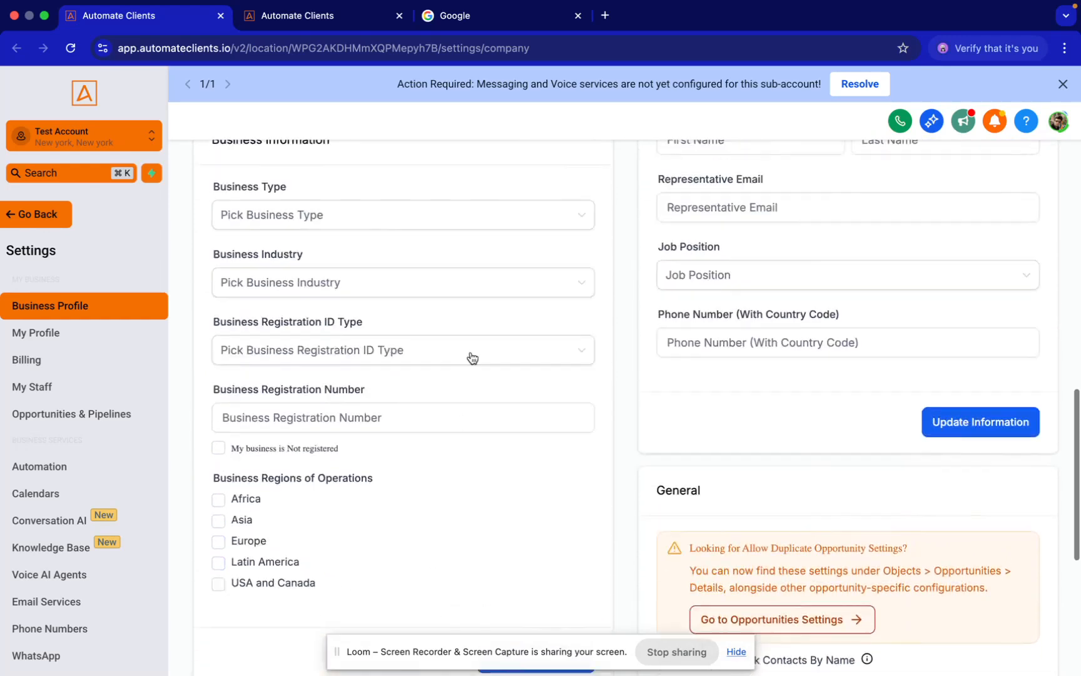
scroll(913, 329, "up", 6)
Inspect the Authorized Representative fields and the Business Physical Address section of the business profile
left_click(821, 488)
scroll(821, 492, "up", 8)
scroll(821, 493, "down", 11)
left_click(687, 521)
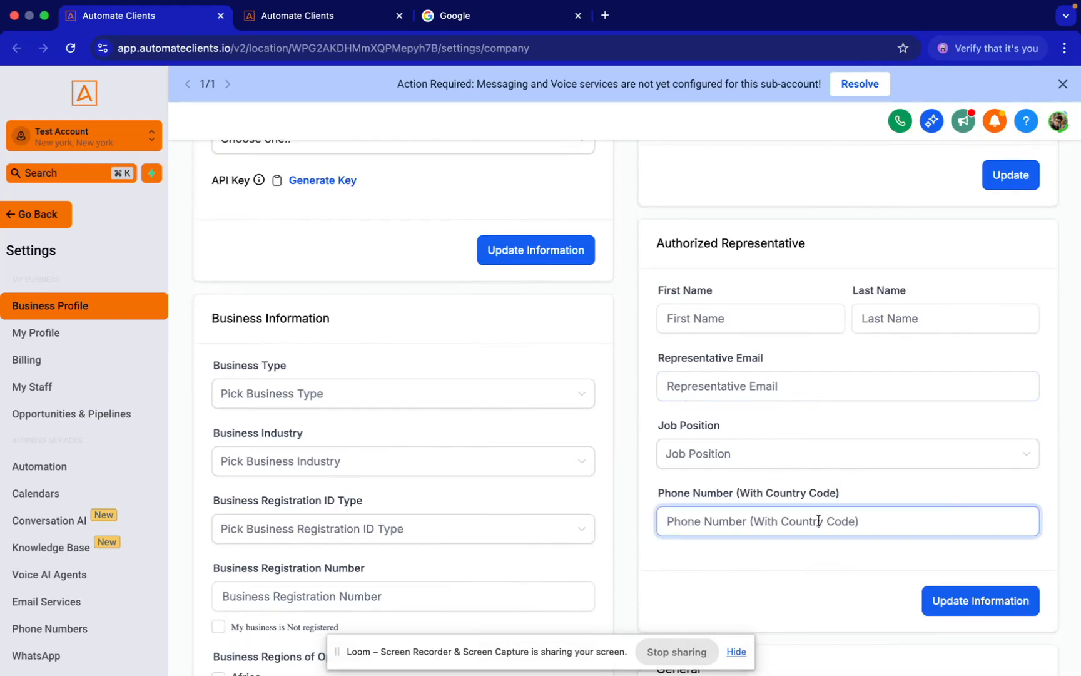
scroll(819, 519, "up", 15)
scroll(675, 265, "down", 3)
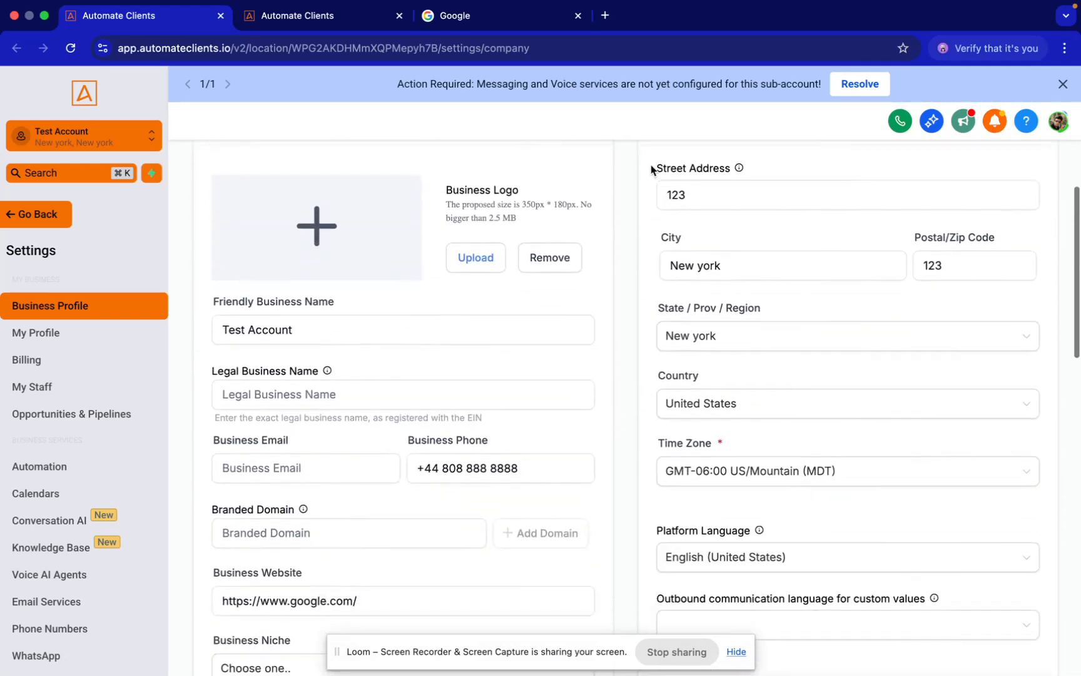
left_click(692, 168)
scroll(691, 194, "up", 1)
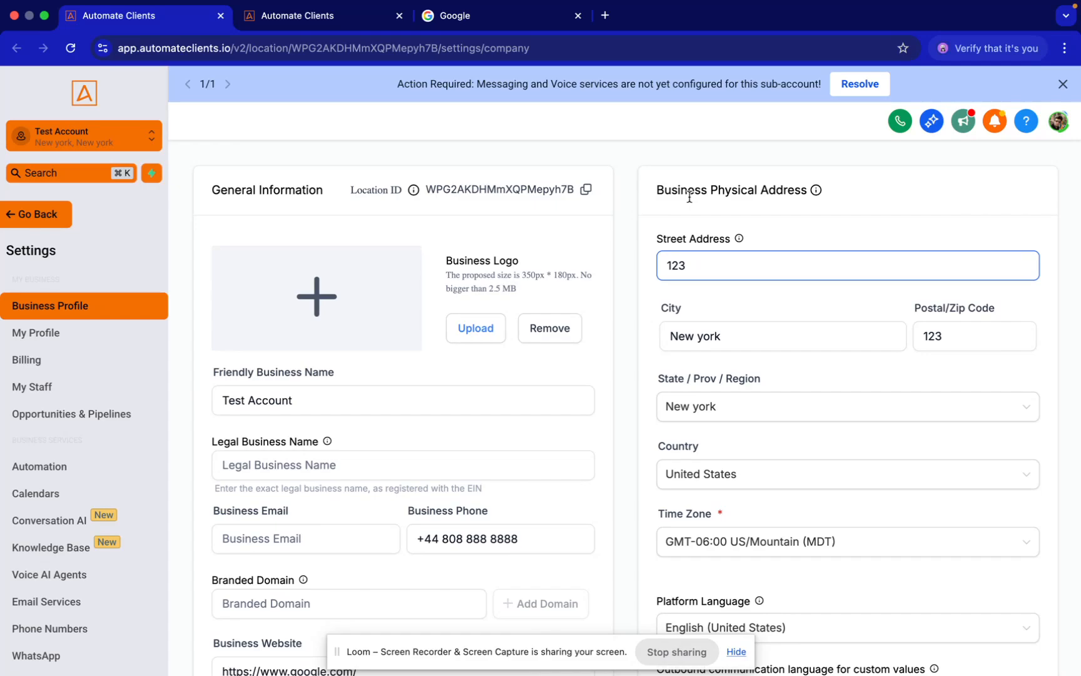
Switch to the A2P Doc in Google Docs and read down to the Step 1 campaign description
key("ctrl+Right")
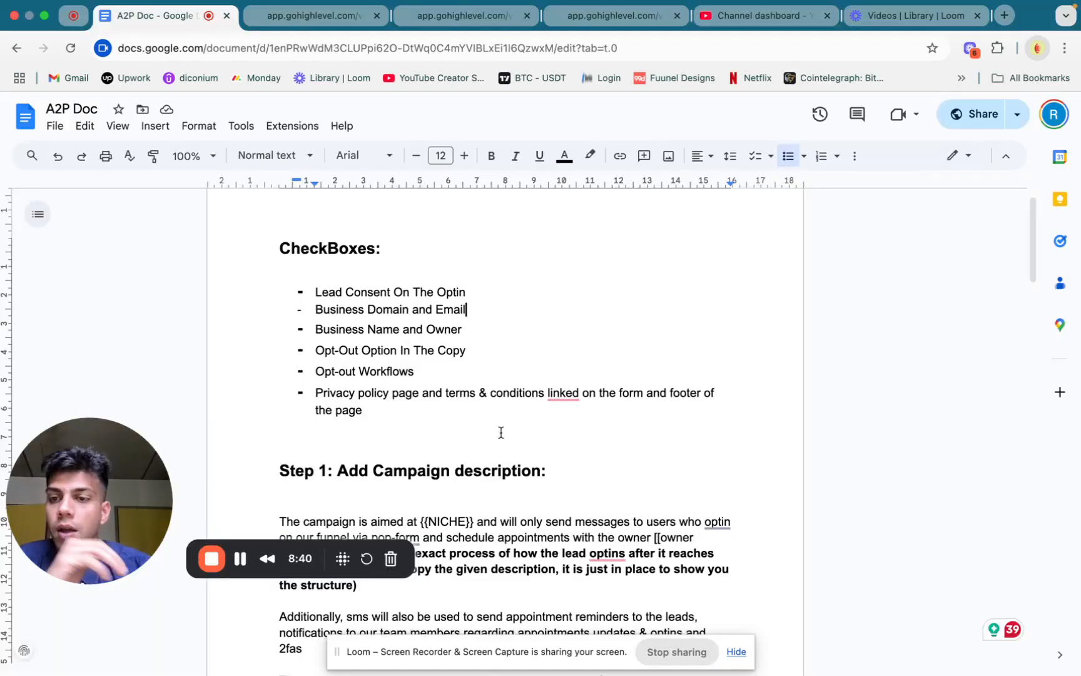
scroll(676, 362, "down", 2)
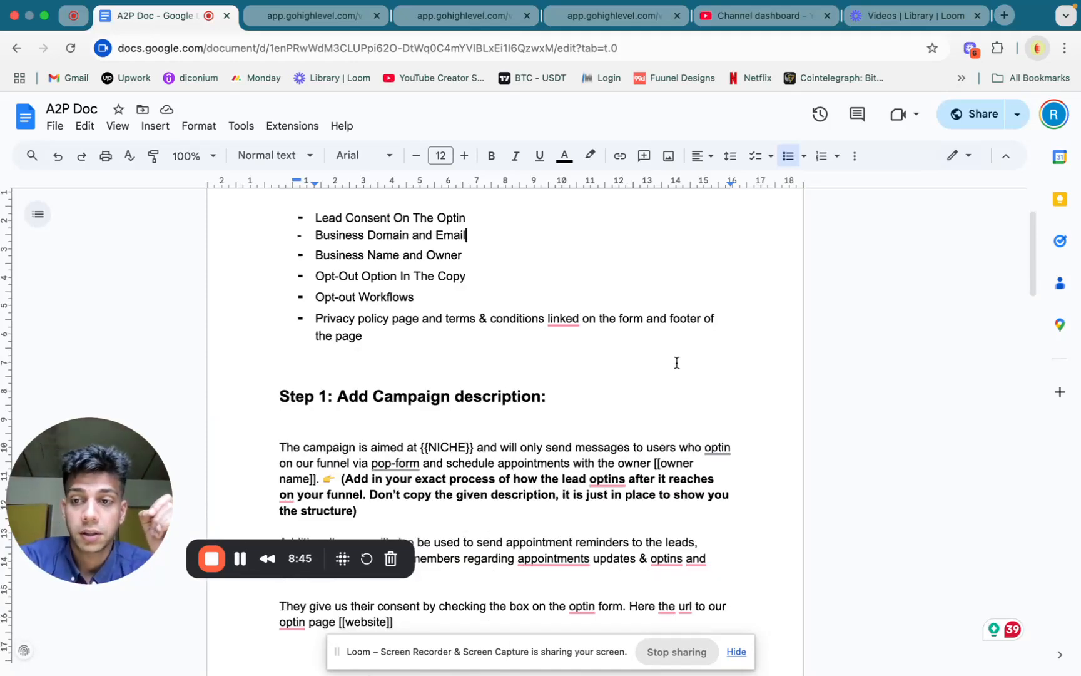
scroll(675, 362, "down", 2)
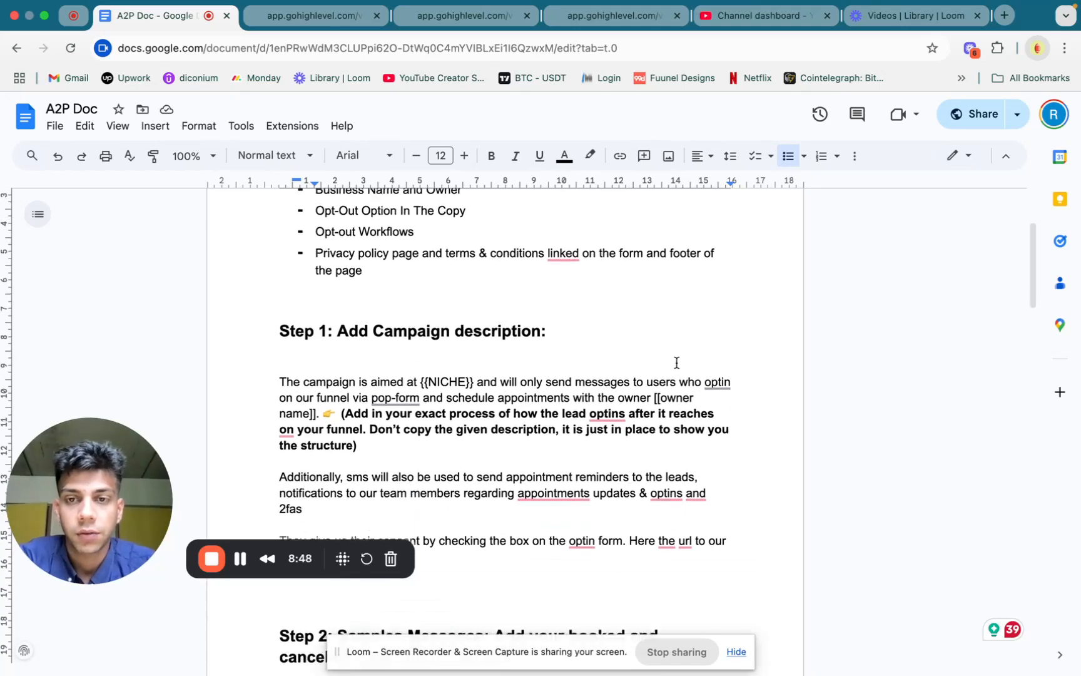
Switch back to the Automate Clients sub-account and open its Phone Numbers settings
key("ctrl+Left")
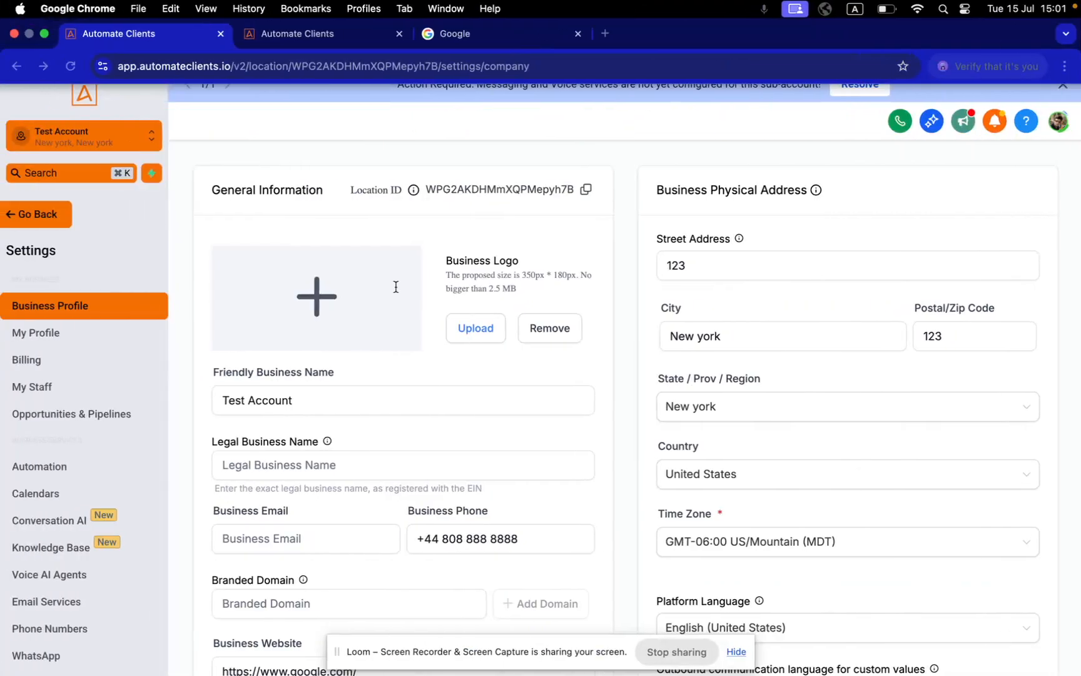
left_click(39, 628)
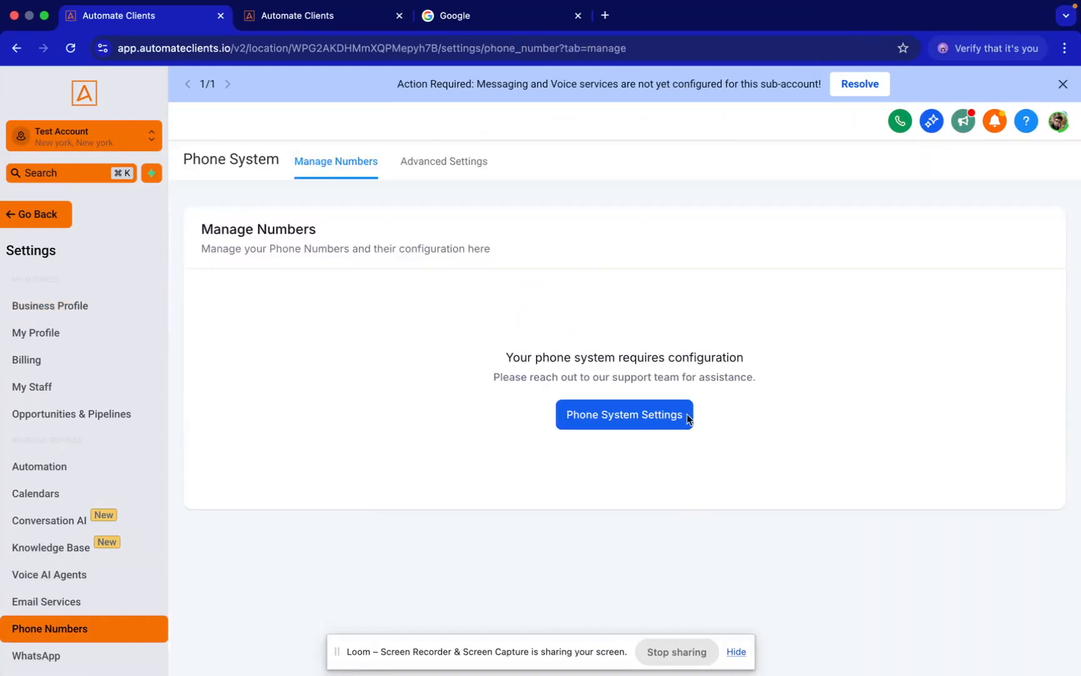
Return to the A2P Doc in Google Docs and review the CheckBoxes list above the campaign description
key("ctrl+Right")
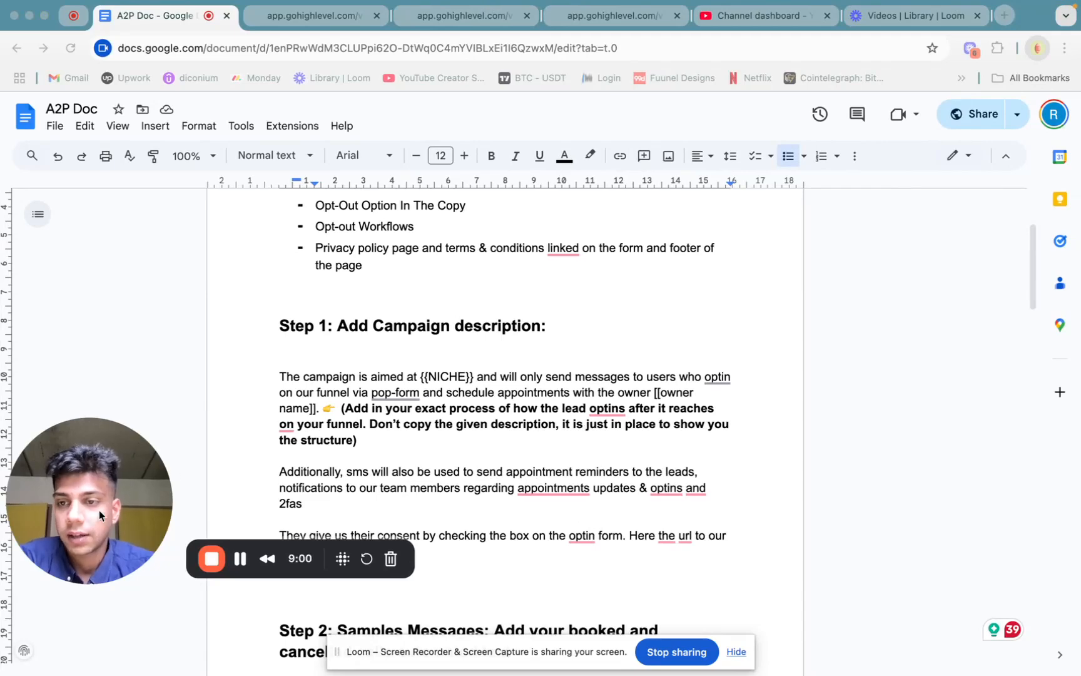
left_click_drag(100, 476, 81, 608)
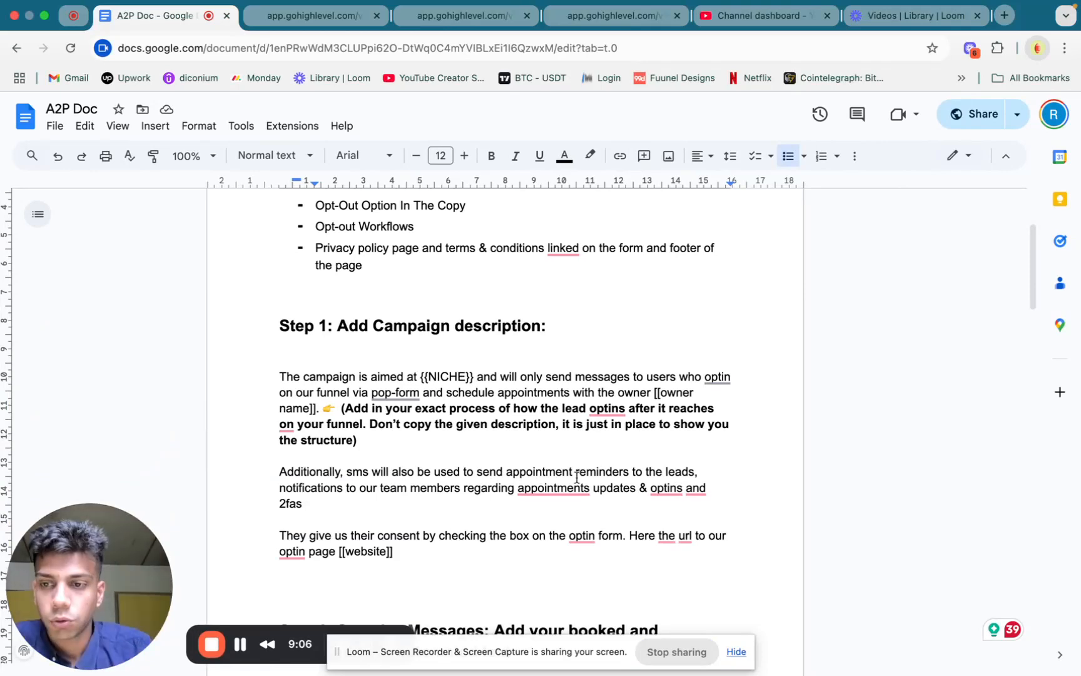
scroll(555, 311, "down", 2)
scroll(555, 311, "up", 5)
left_click(555, 314)
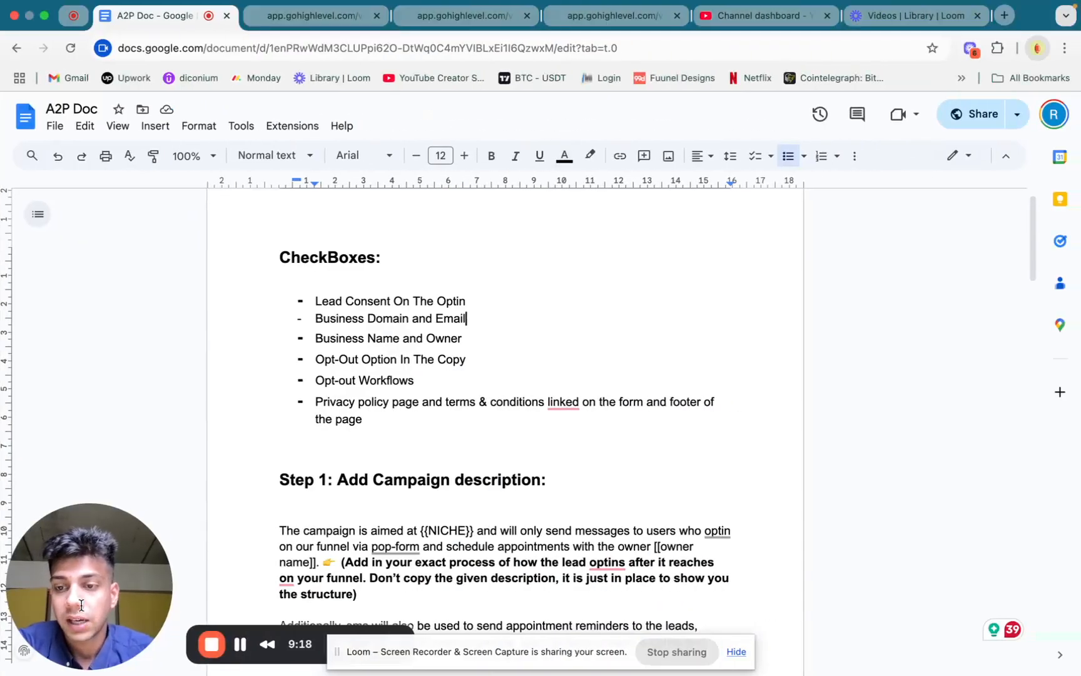
left_click_drag(80, 541, 83, 424)
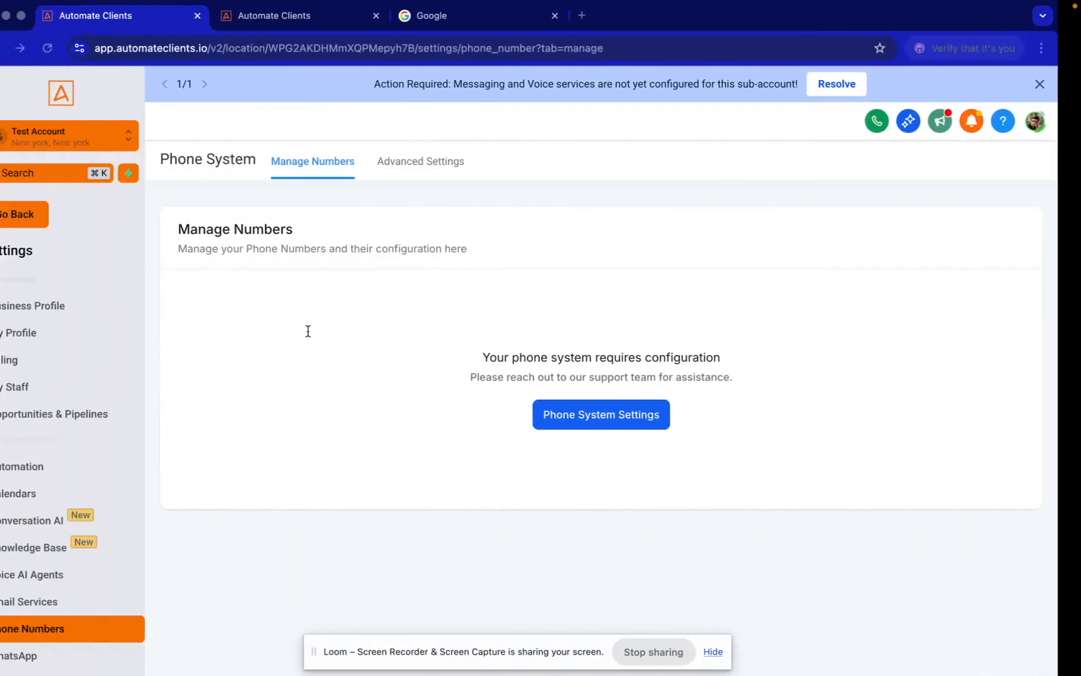
Reopen the Automate Clients Business Profile and look over its address, Business Information and registration number fields
left_click(70, 306)
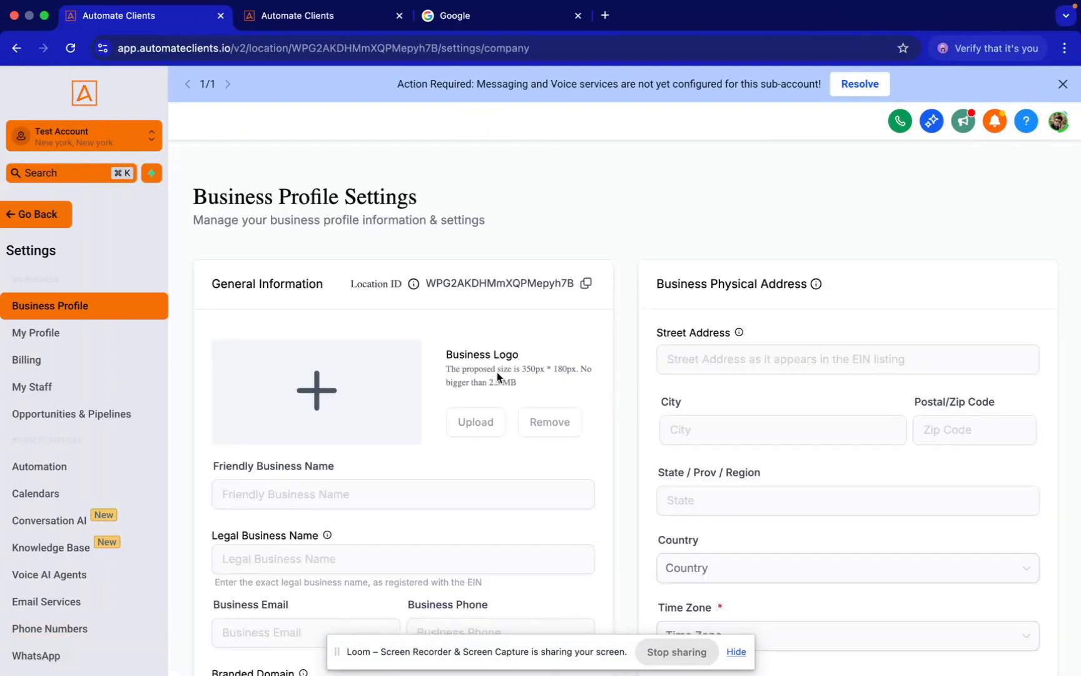
scroll(347, 537, "down", 3)
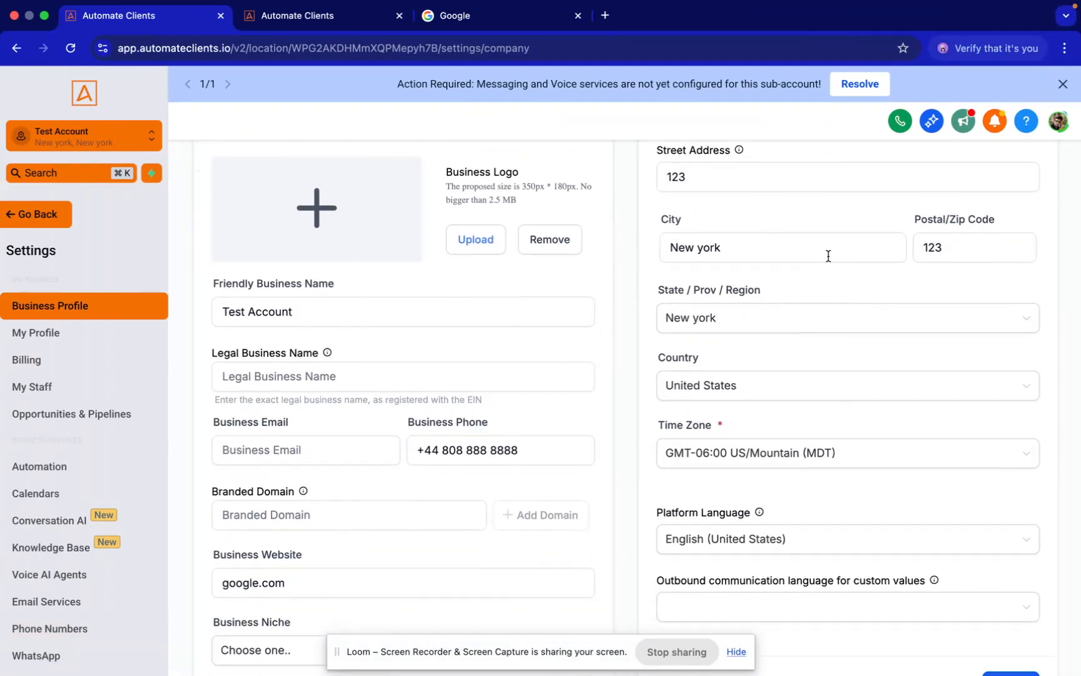
scroll(648, 172, "down", 7)
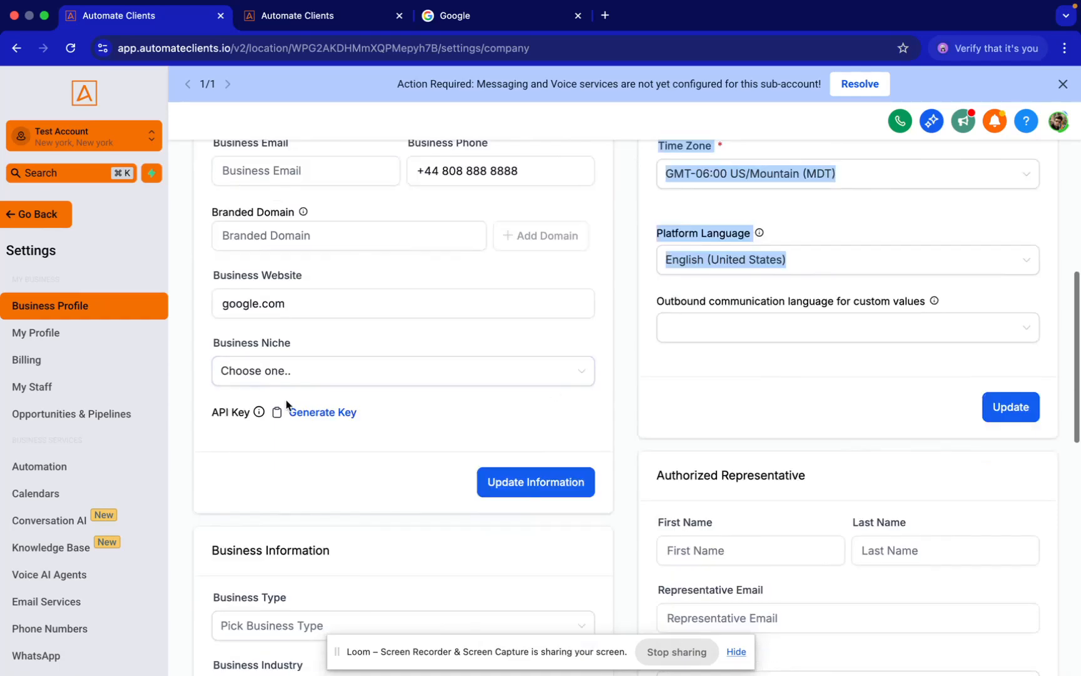
scroll(219, 475, "down", 2)
left_click(411, 534)
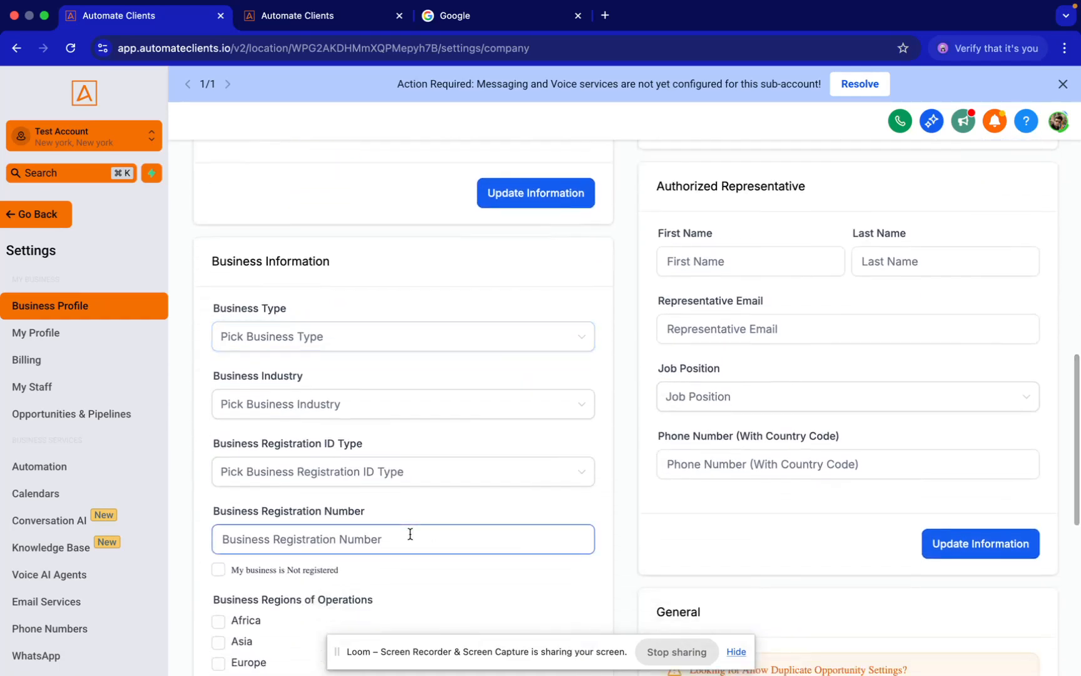
Go back to the A2P Doc in Google Docs and read the Step 1 campaign description and the start of Step 2
key("ctrl+Right")
scroll(437, 529, "down", 5)
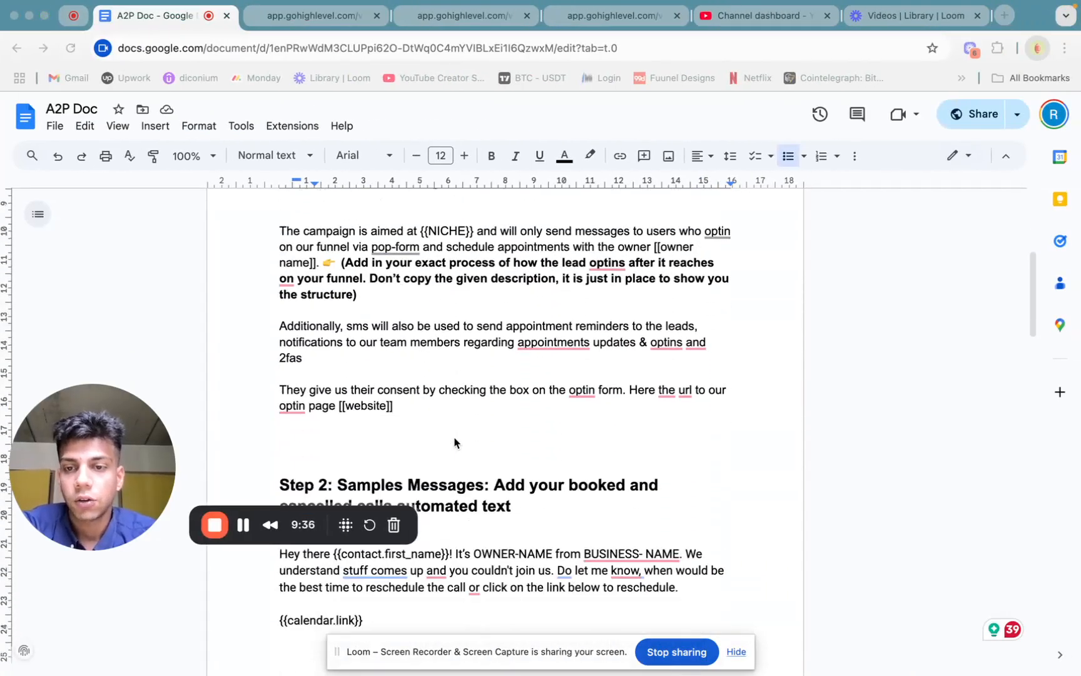
scroll(455, 442, "up", 1)
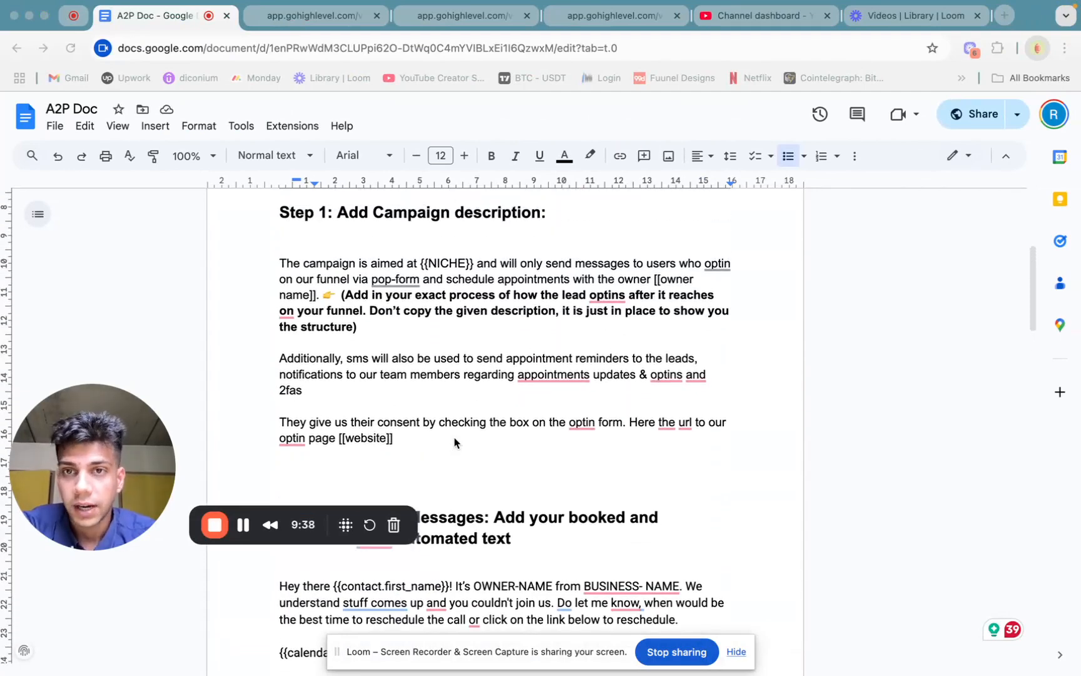
scroll(454, 442, "up", 1)
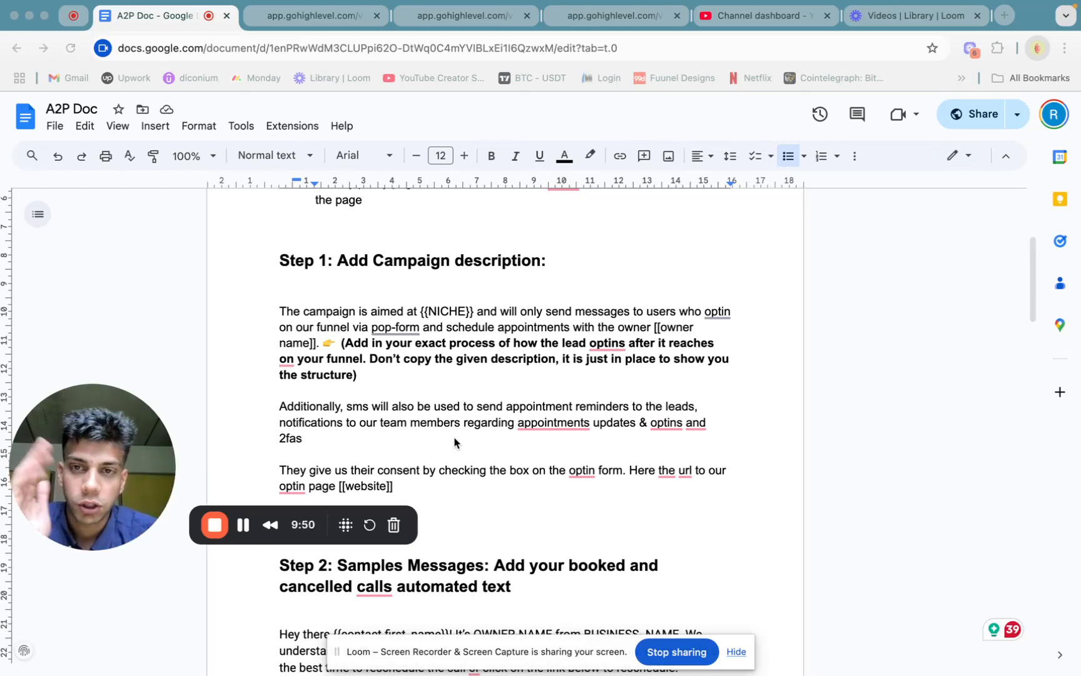
scroll(457, 419, "down", 2)
left_click(105, 592)
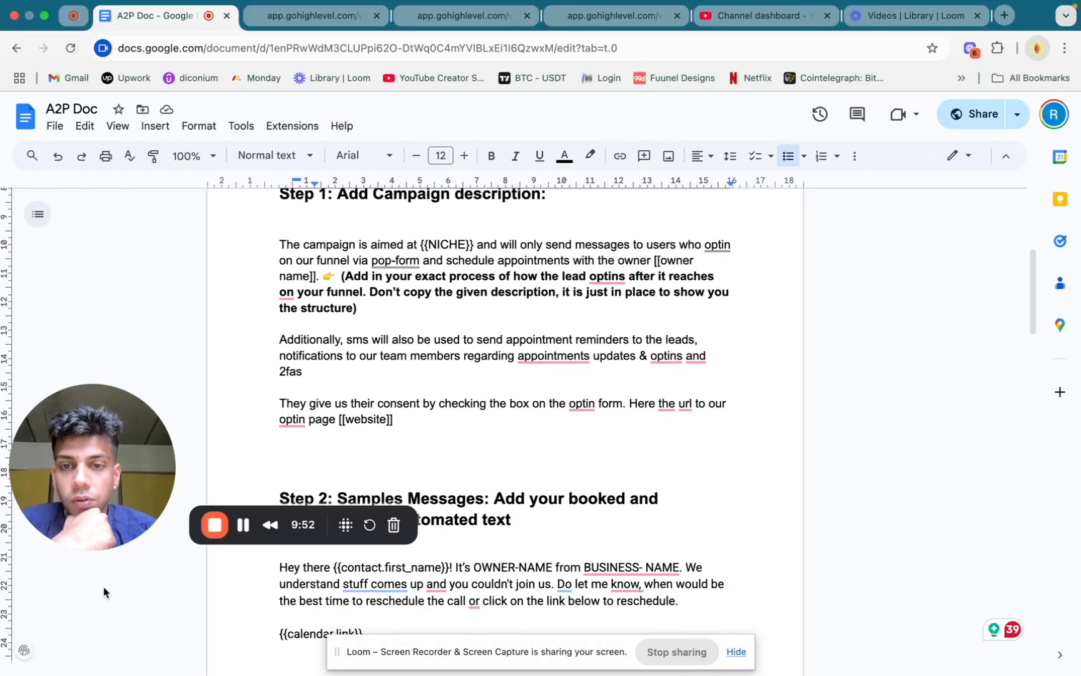
scroll(581, 361, "up", 1)
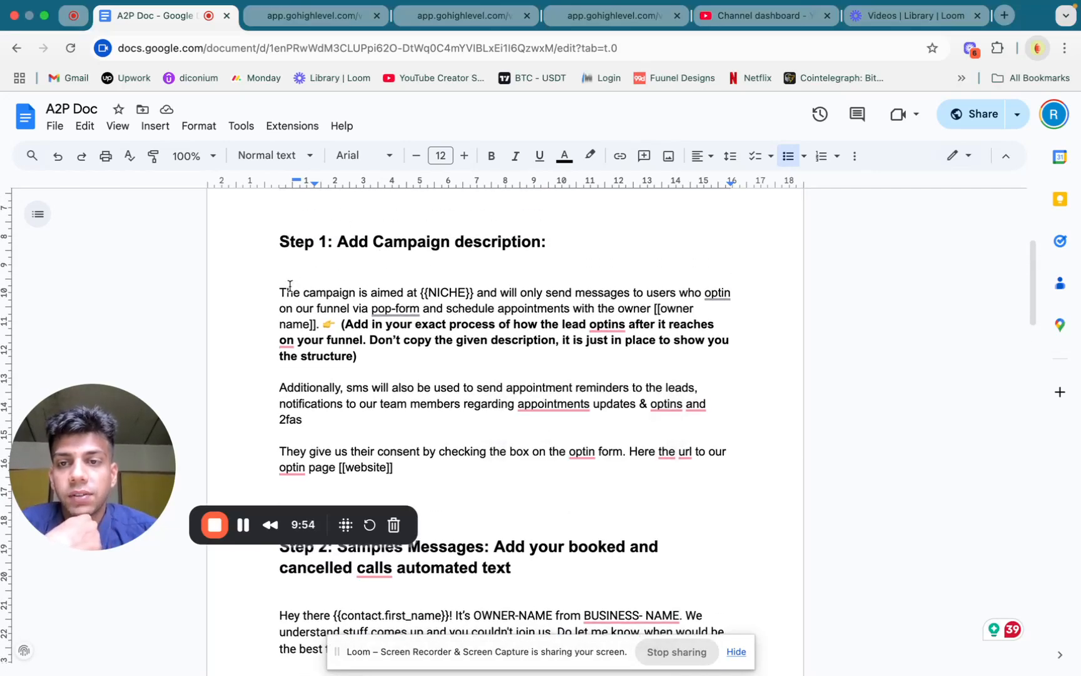
Highlight the Step 1 campaign description text, followed by its [[website]] placeholder
left_click_drag(279, 292, 721, 481)
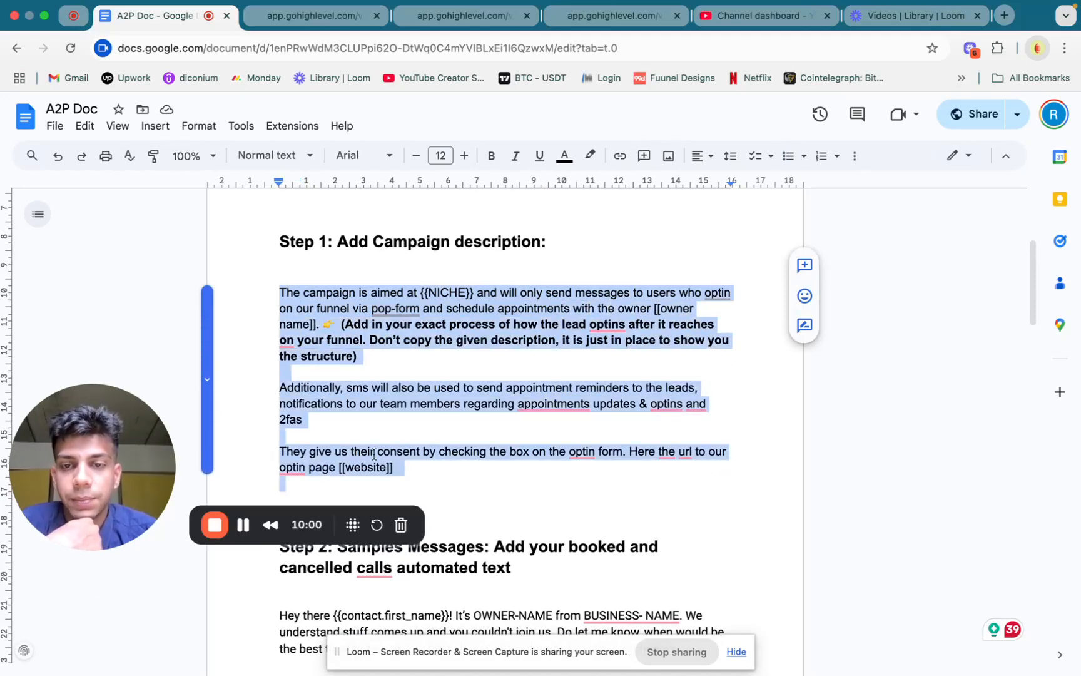
left_click(491, 447)
scroll(460, 448, "down", 1)
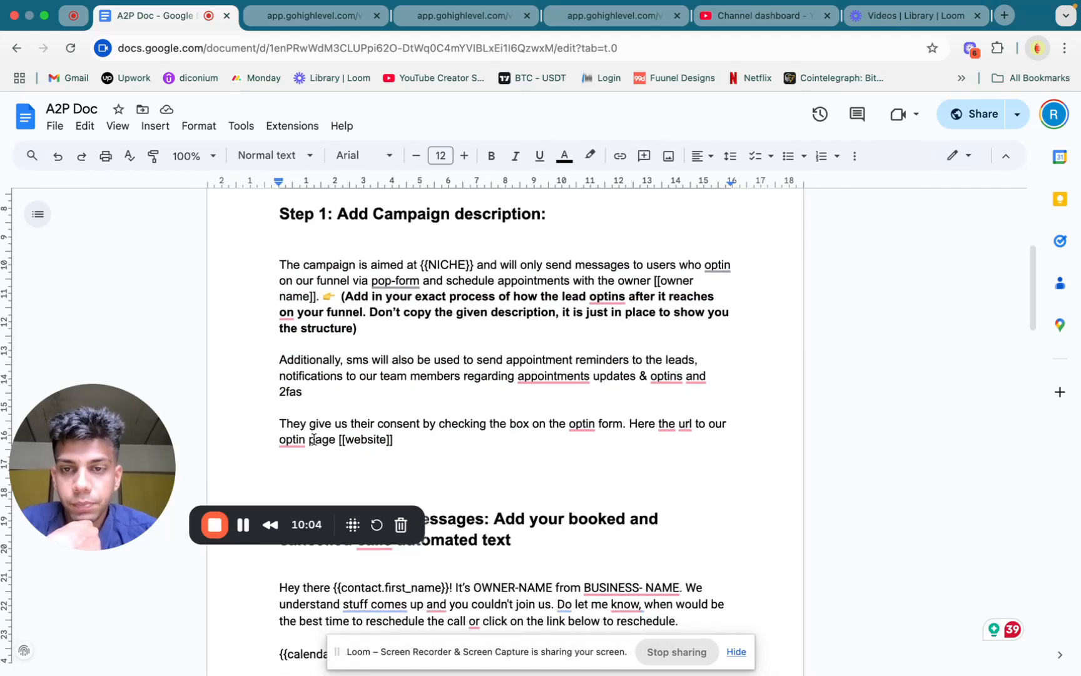
left_click_drag(437, 441, 342, 438)
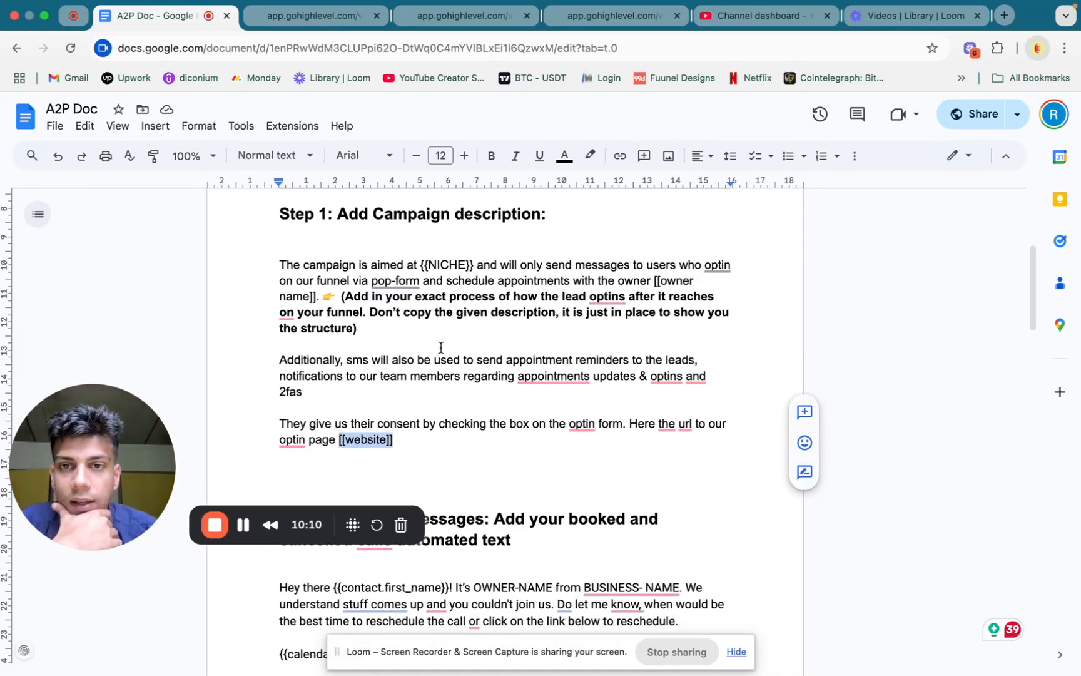
Add separate lines for the terms and conditions and "Privacy Policy:" below the [[website]] placeholder in the Step 1 campaign description
left_click(414, 446)
key("Return")
key("Return")
type("Terms and ciondition")
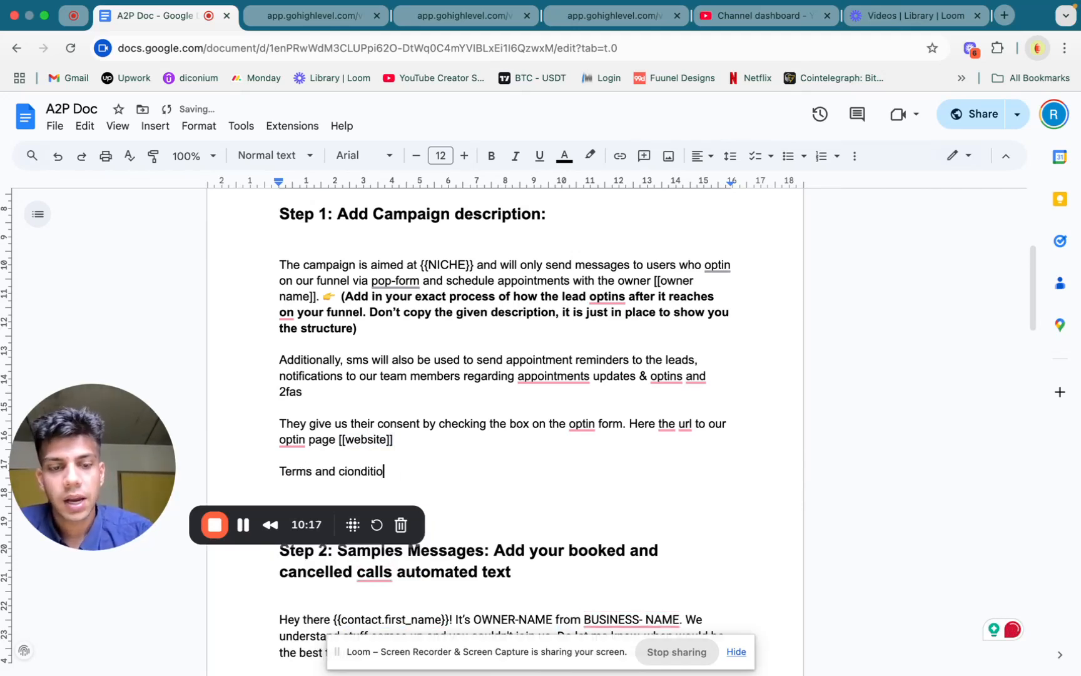
key("Return")
key("Return")
type("Privacy Policy:")
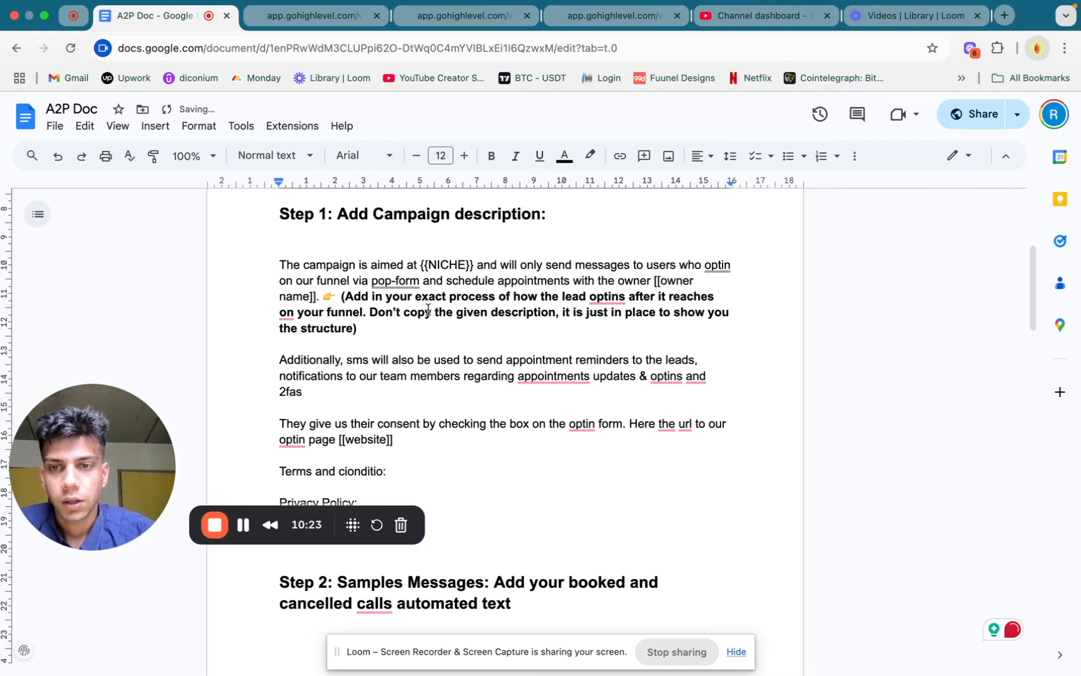
Correct the misspelled terms line under the Step 1 description to read "Terms and condition:"
left_click(350, 466)
key("BackSpace")
left_click(427, 466)
key("BackSpace")
type("n")
scroll(428, 466, "down", 1)
type(":")
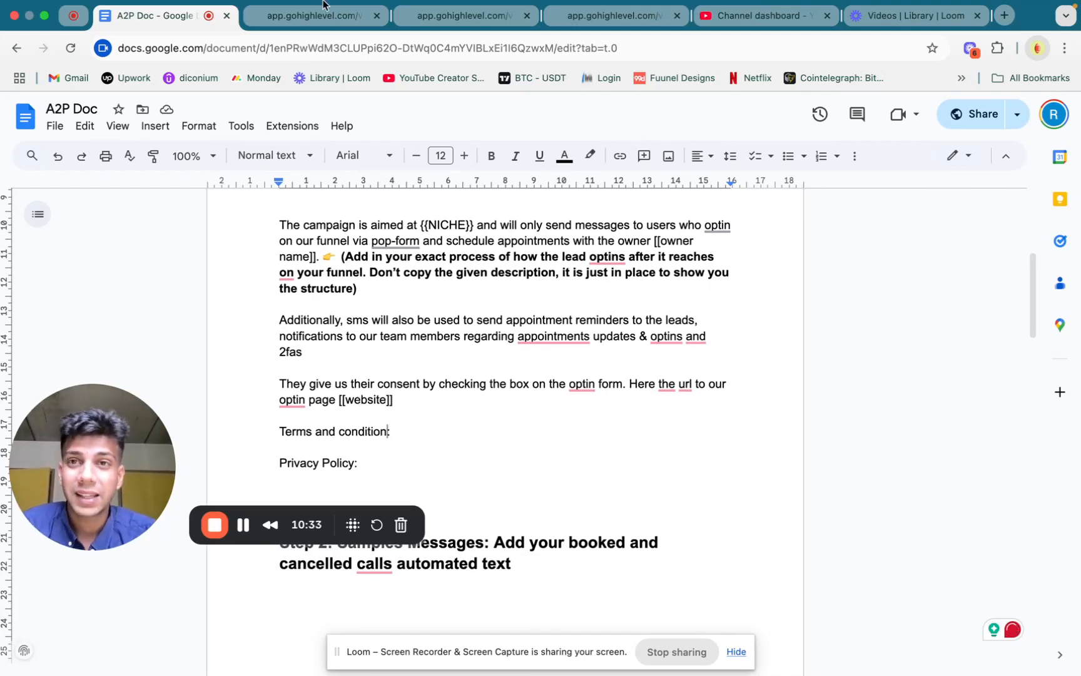
View the policy links in the footer of the GoHighLevel opt-in page preview, and return to Step 1 of the A2P Doc
left_click(306, 17)
scroll(583, 438, "down", 5)
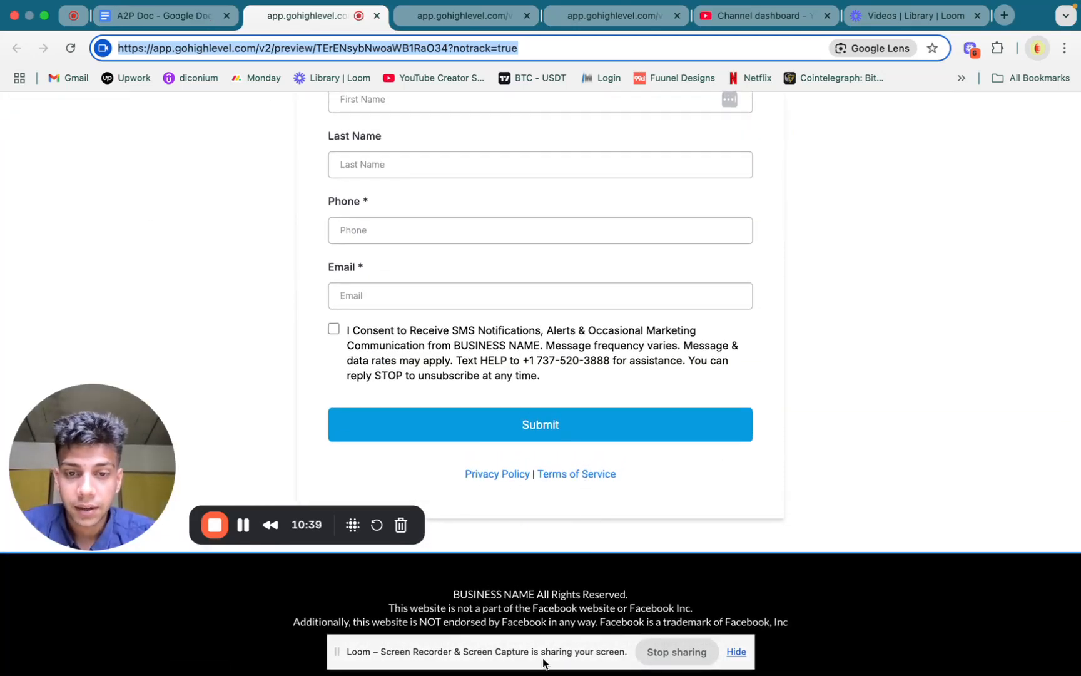
left_click_drag(539, 647, 540, 589)
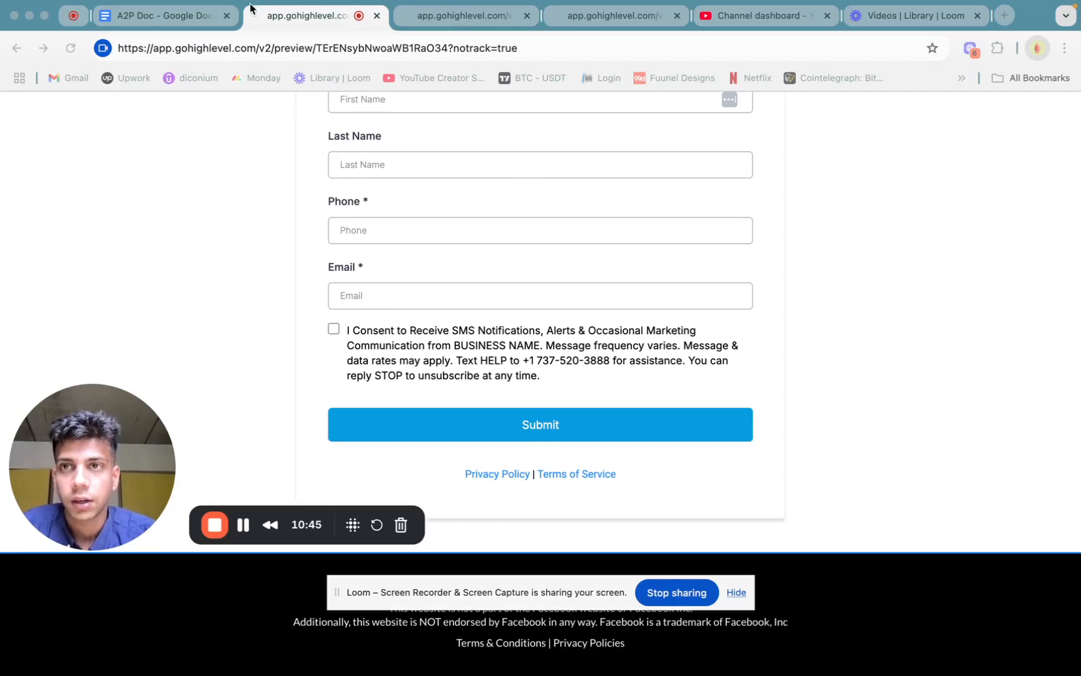
left_click(199, 24)
scroll(437, 394, "up", 2)
scroll(560, 400, "up", 1)
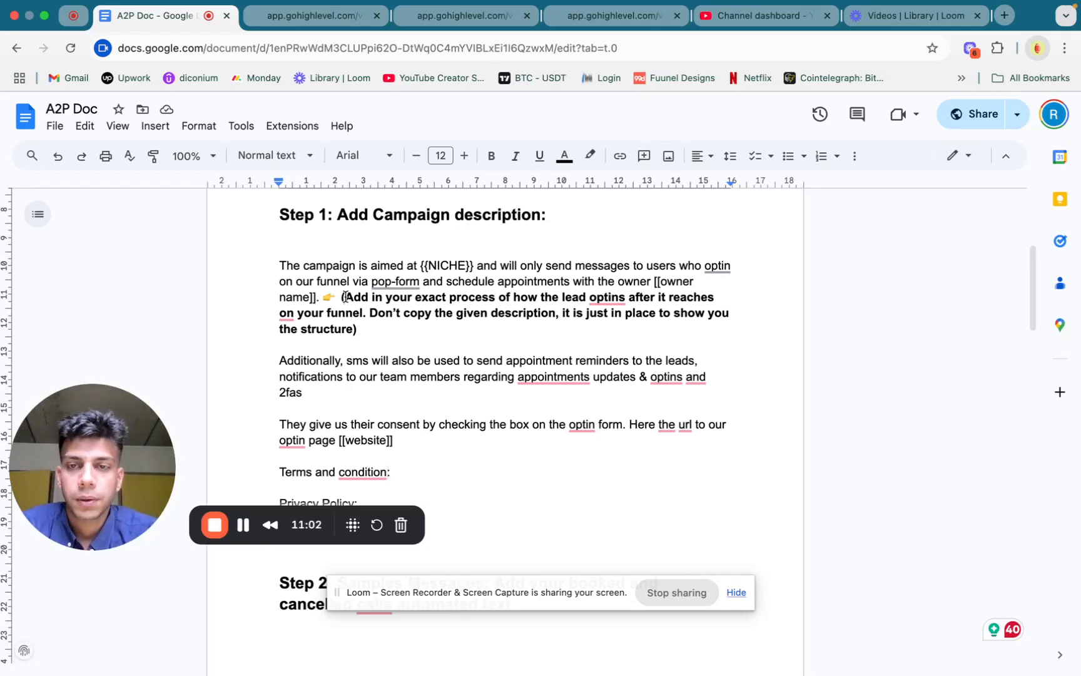
Highlight the NICHE placeholder in Step 1, compare it with the opt-in page preview in GoHighLevel, and return to the A2P Doc
double_click(444, 265)
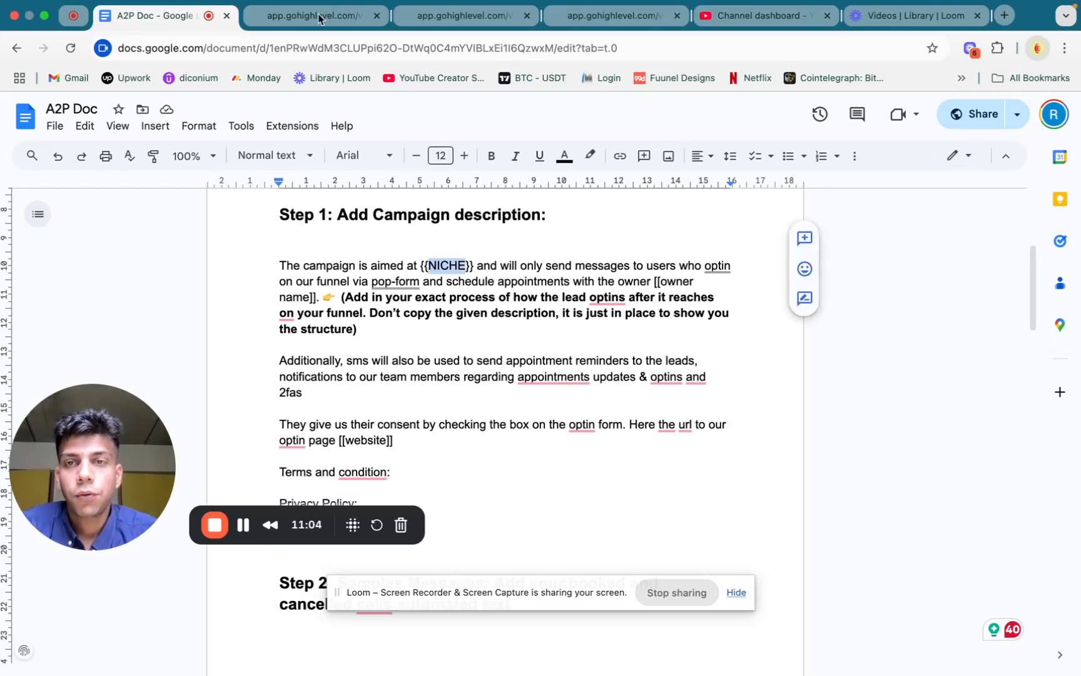
left_click(320, 16)
scroll(461, 171, "up", 5)
triple_click(349, 213)
left_click(194, 20)
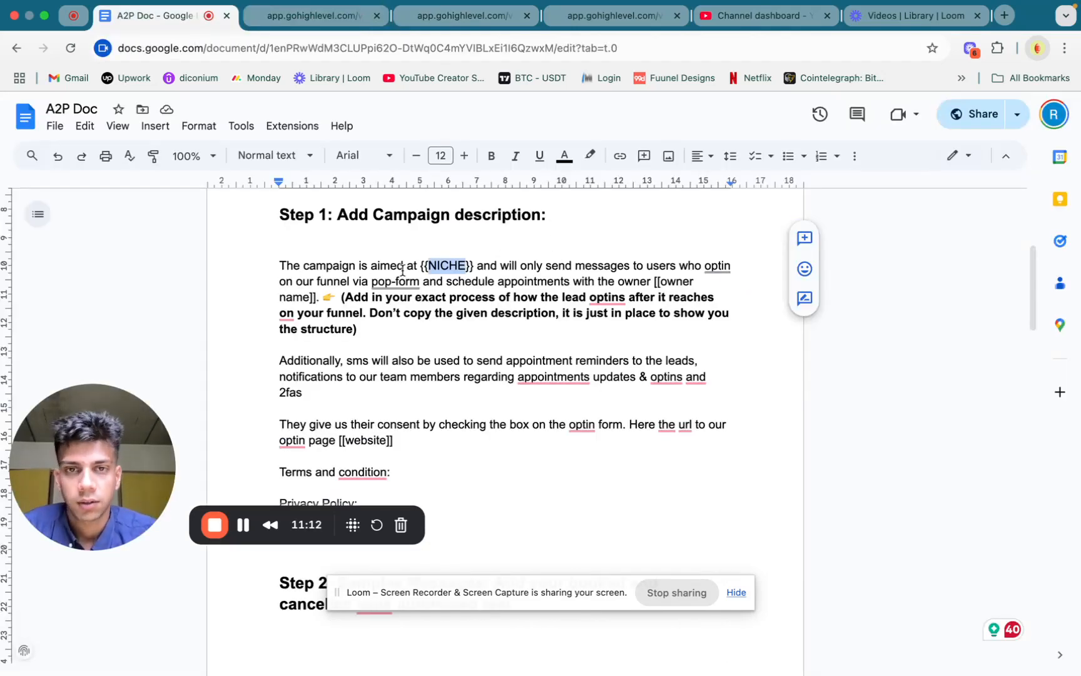
Read through the Step 2 sample messages for booked and cancelled calls, starting with the reschedule message
scroll(533, 306, "down", 10)
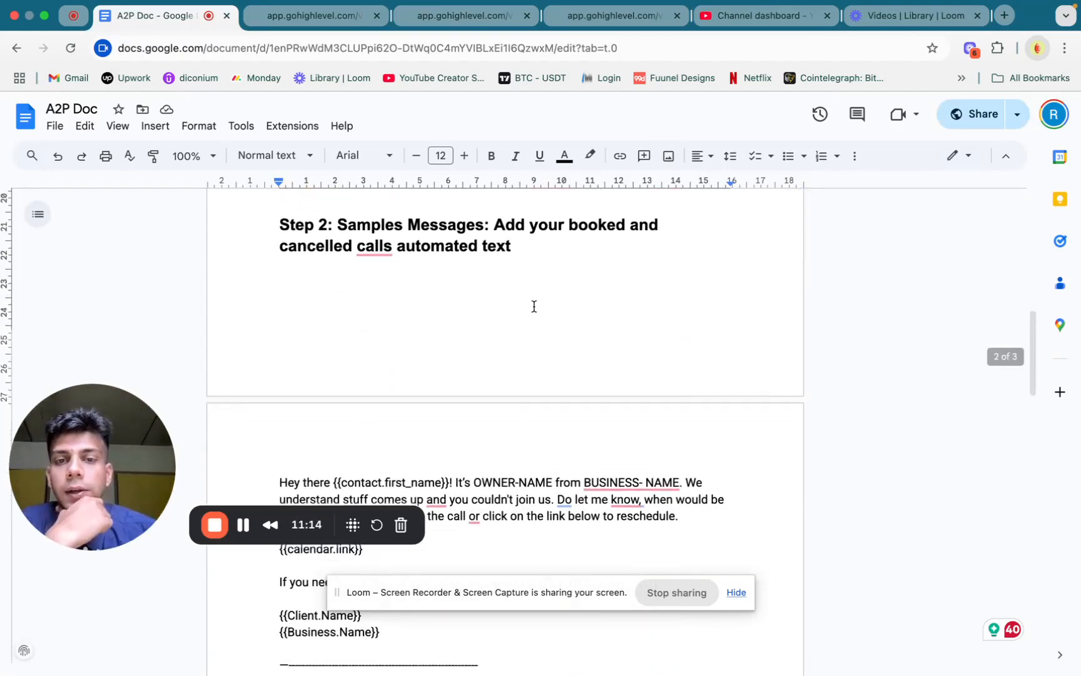
scroll(534, 306, "up", 5)
scroll(534, 305, "up", 3)
scroll(533, 306, "down", 9)
scroll(534, 436, "up", 2)
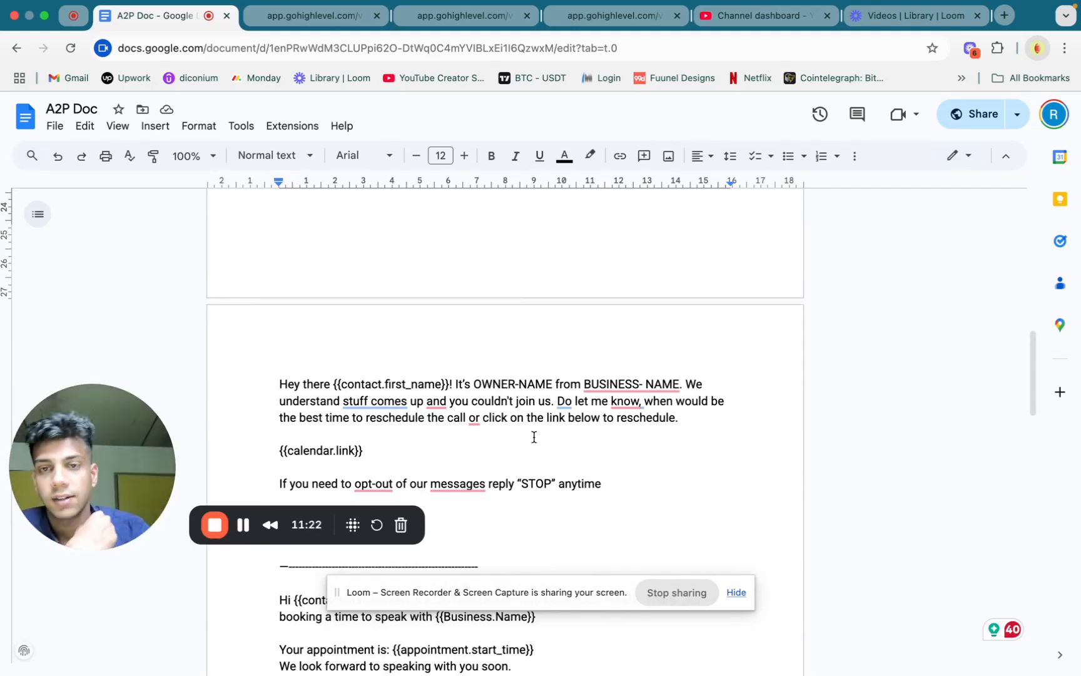
scroll(534, 436, "down", 4)
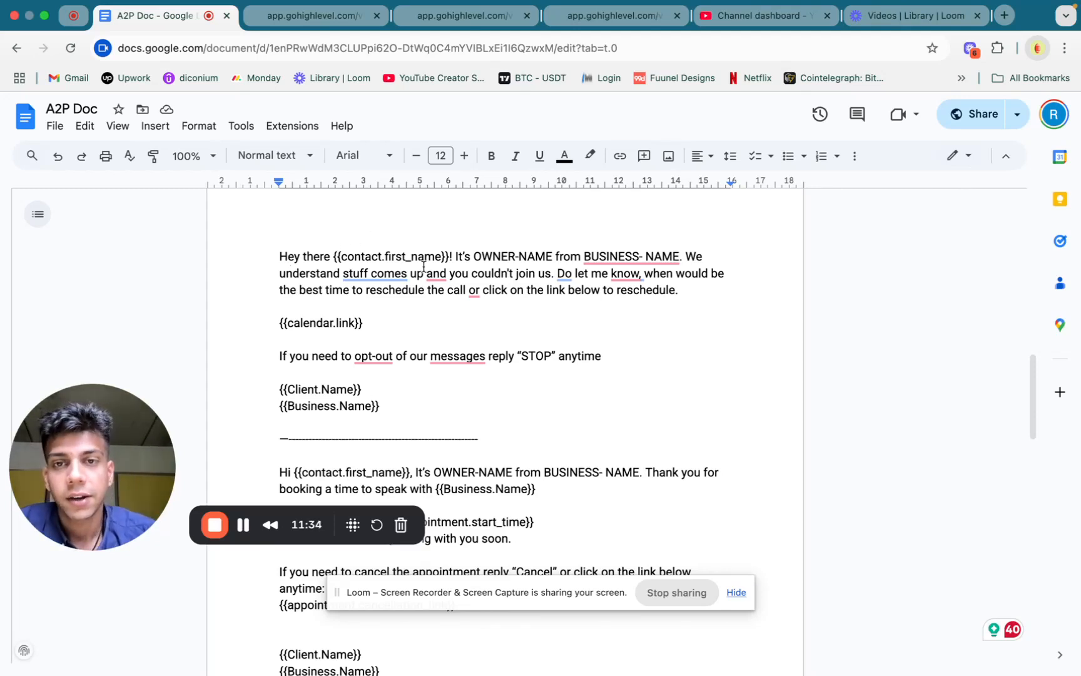
mouse_move(656, 257)
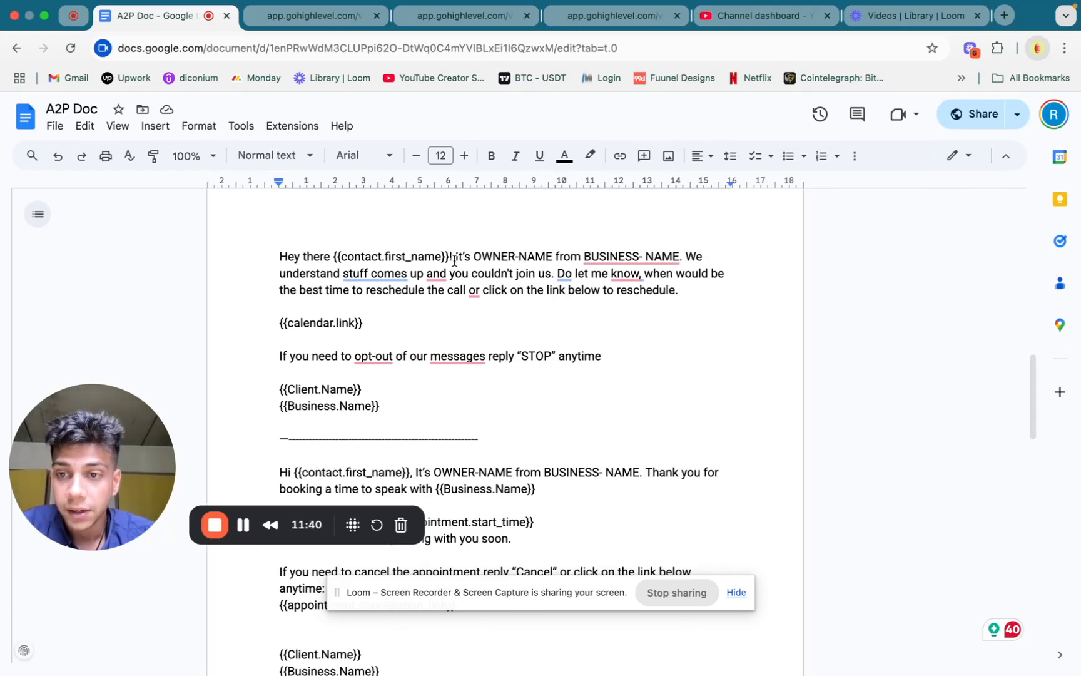
Highlight the greeting with owner and business names and the "STOP" opt-out line in the first sample message
left_click_drag(455, 257, 683, 255)
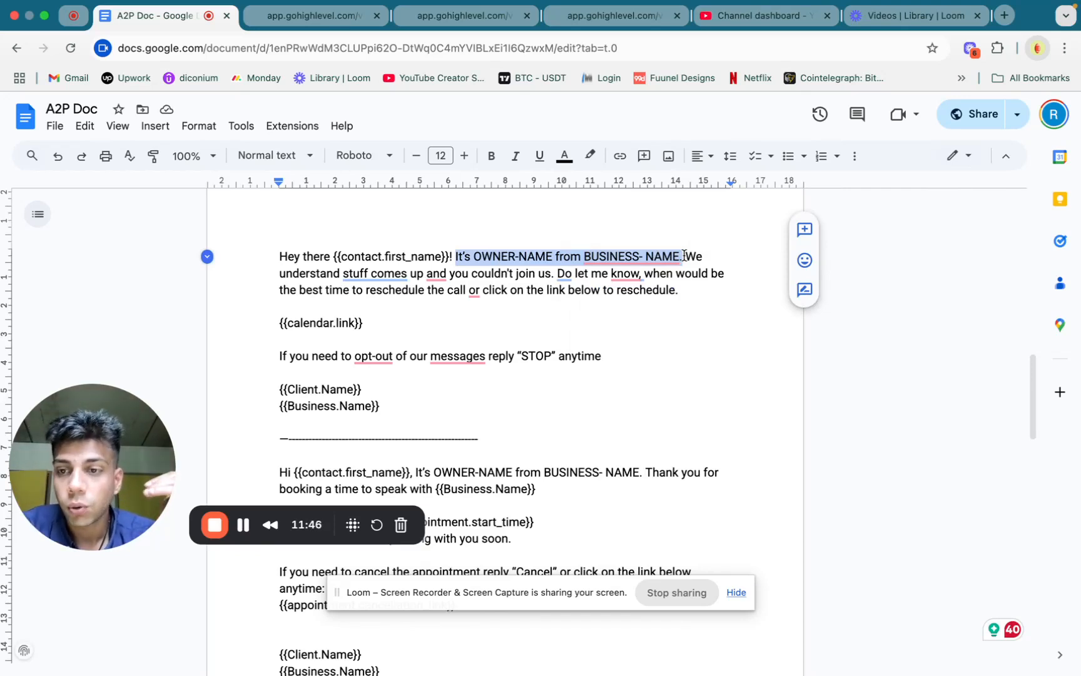
left_click_drag(279, 257, 675, 247)
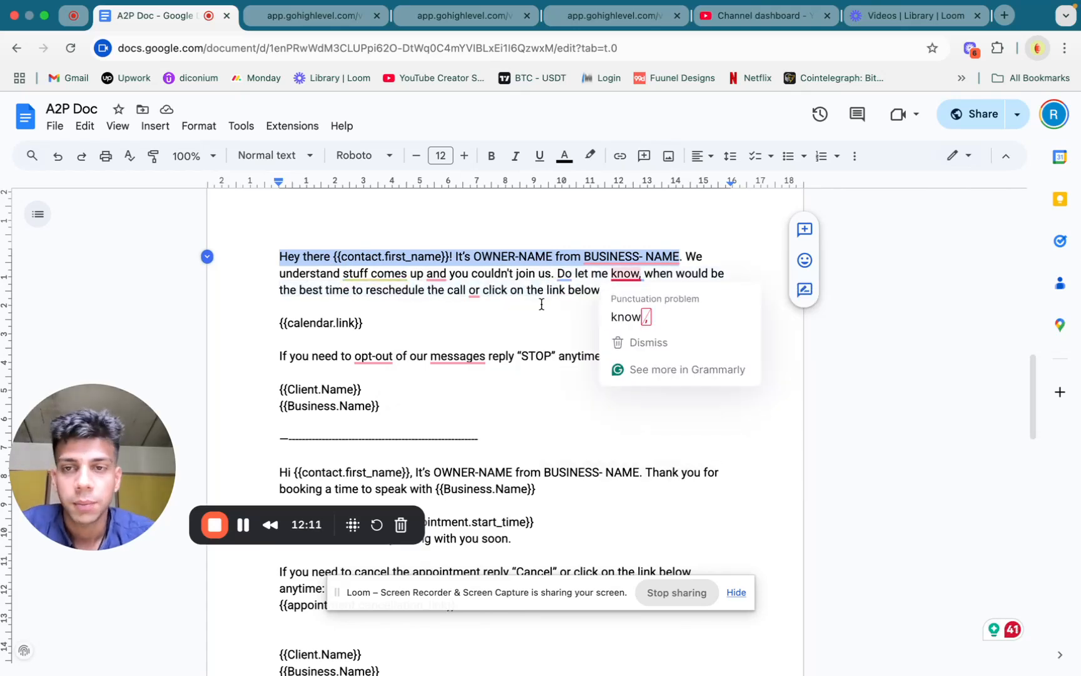
left_click(368, 325)
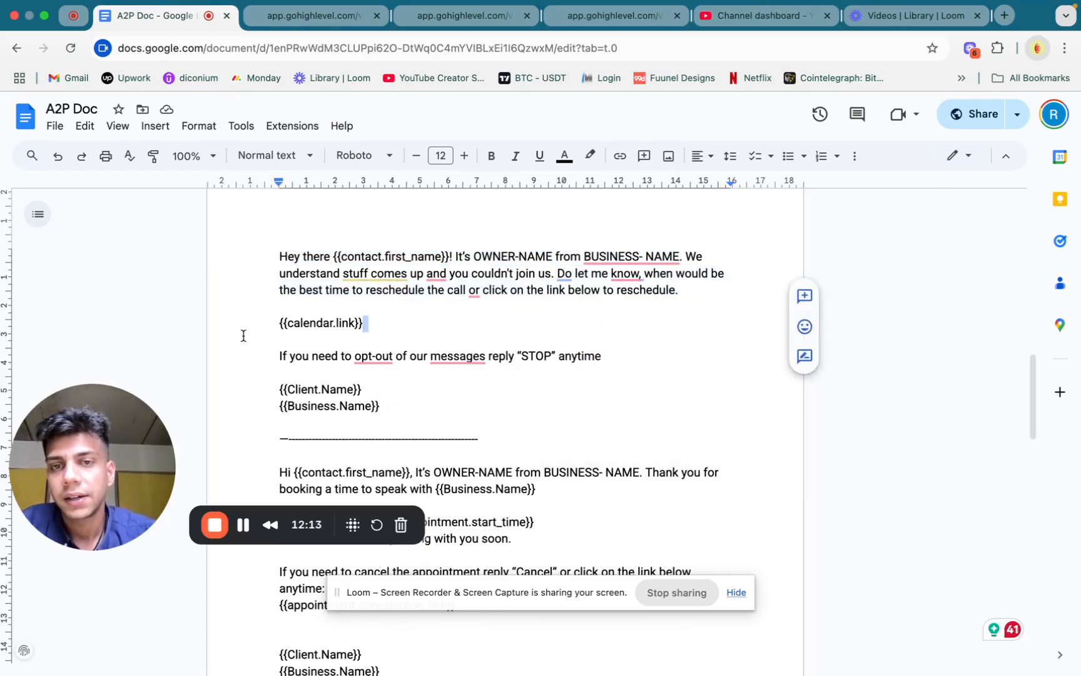
left_click(323, 312)
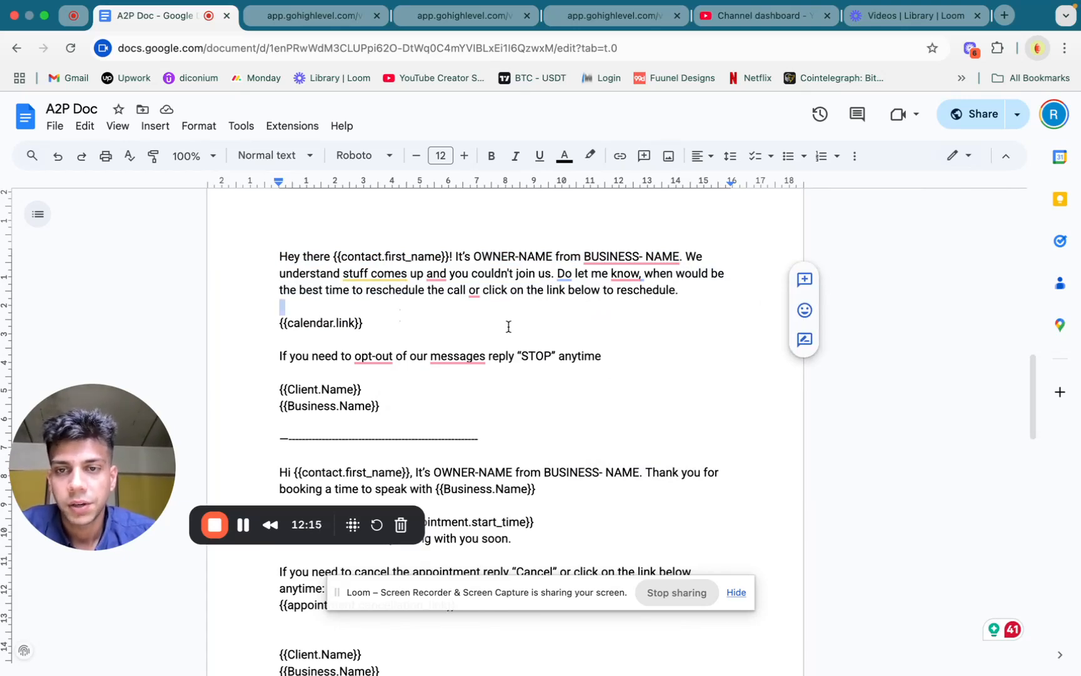
triple_click(305, 354)
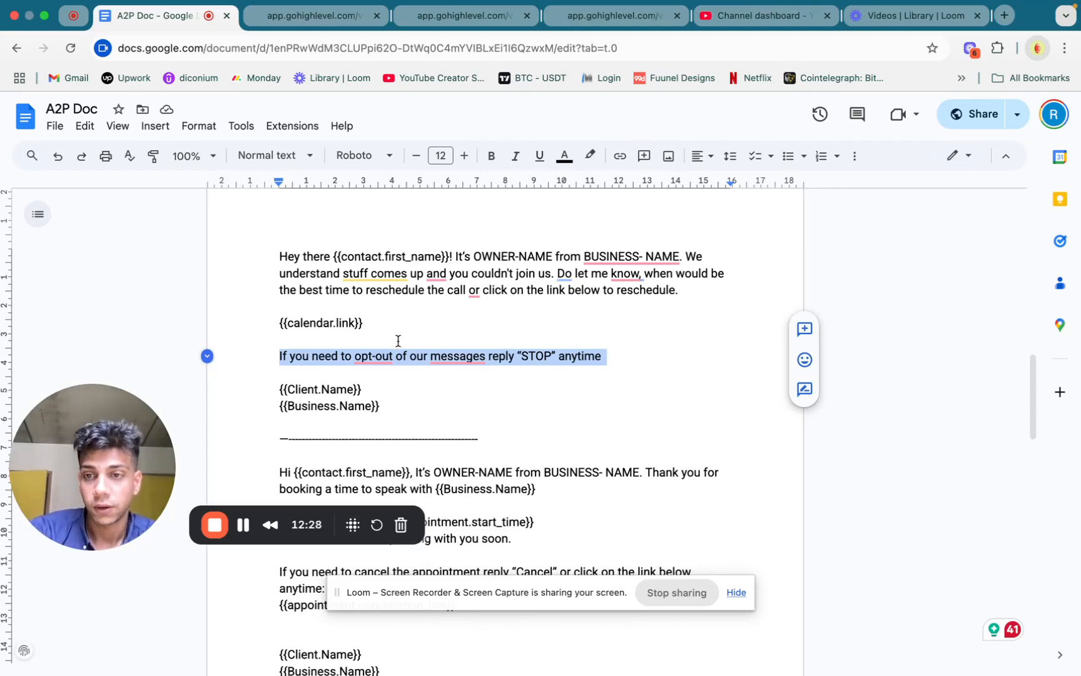
Remove the double curly braces around contact.first_name in the second sample message's greeting
scroll(398, 341, "down", 4)
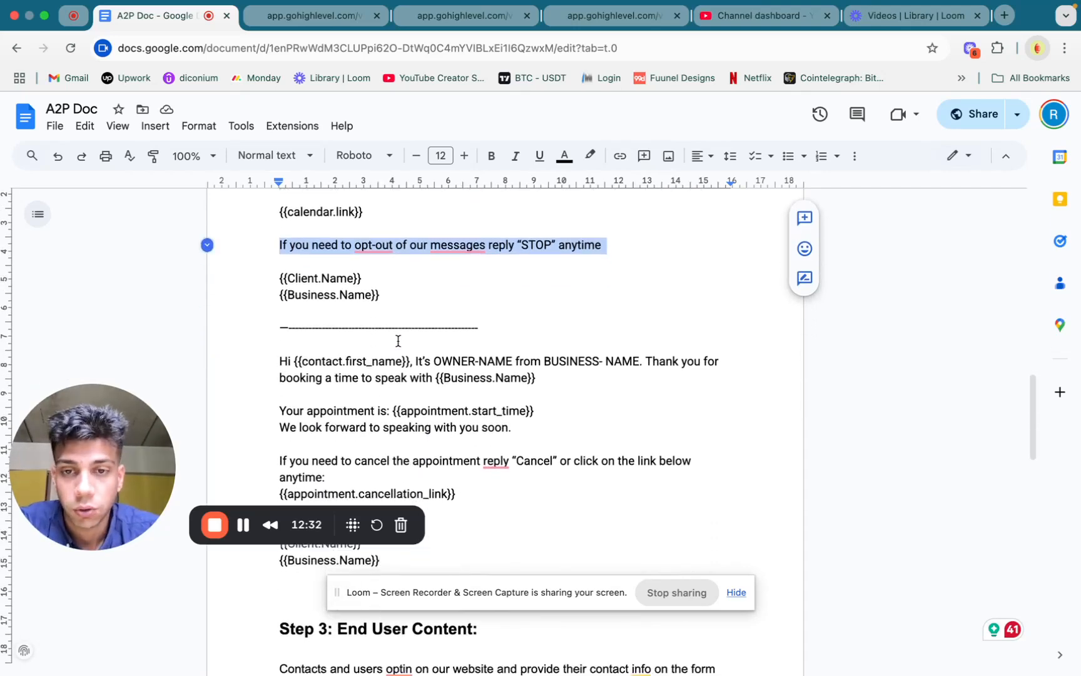
scroll(398, 340, "down", 2)
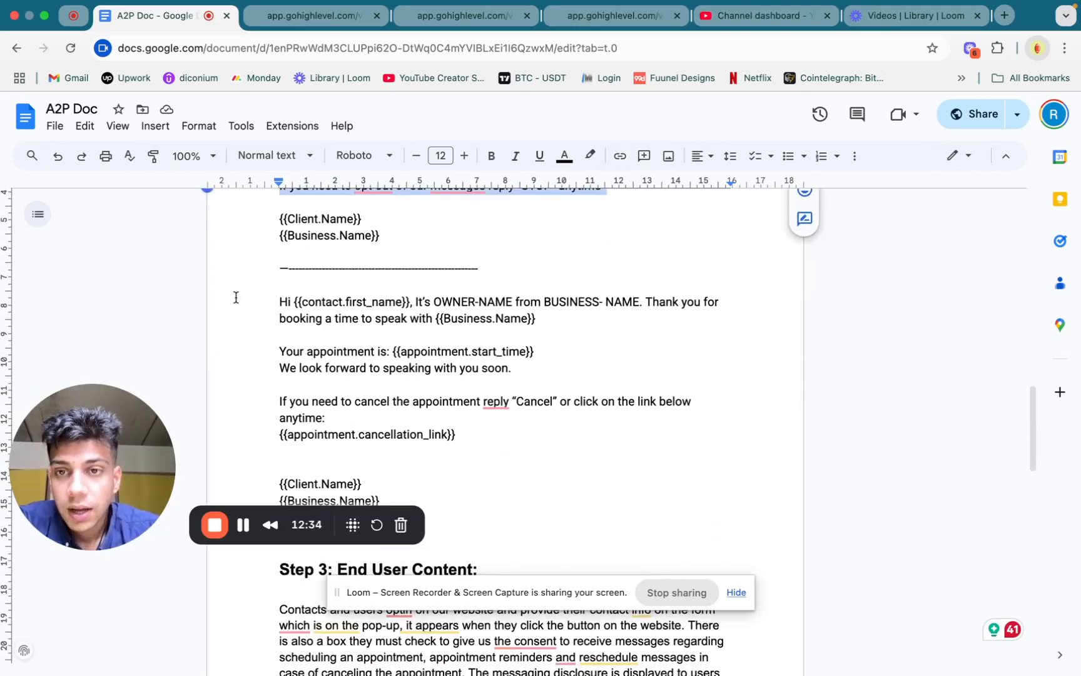
left_click(302, 300)
key("BackSpace")
key("BackSpace")
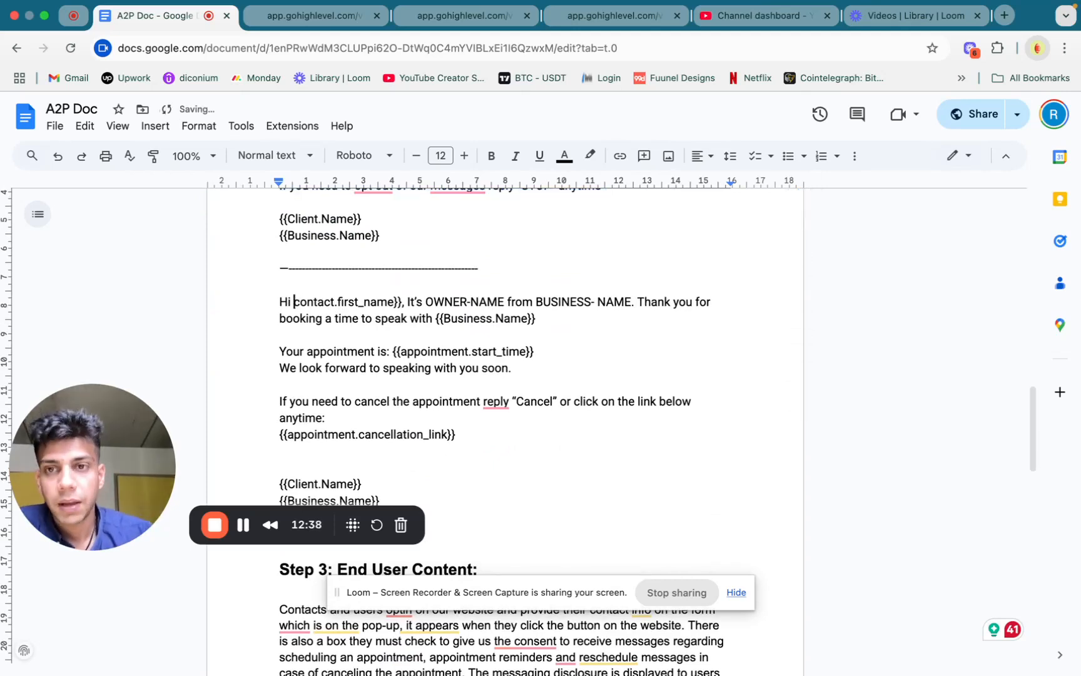
left_click(401, 301)
key("BackSpace")
key("BackSpace")
Remove the double curly braces around appointment.start_time and the Business.Name in the second sample message's opening sentence
left_click(399, 351)
key("BackSpace")
key("BackSpace")
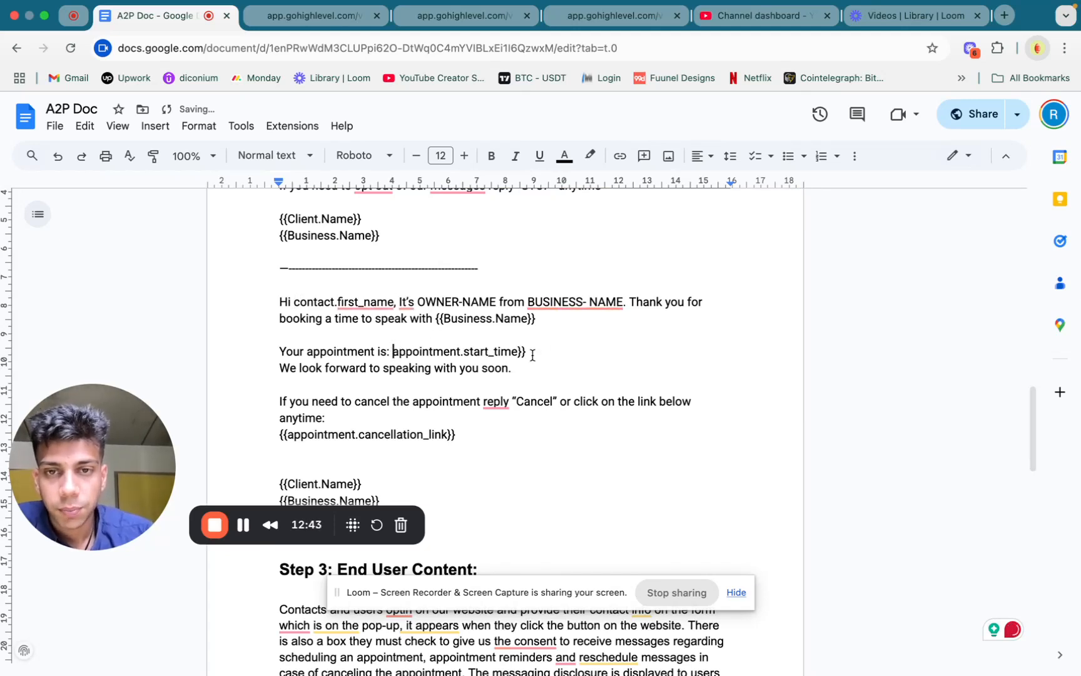
key("BackSpace")
key("BackSpace")
left_click(440, 318)
key("BackSpace")
key("BackSpace")
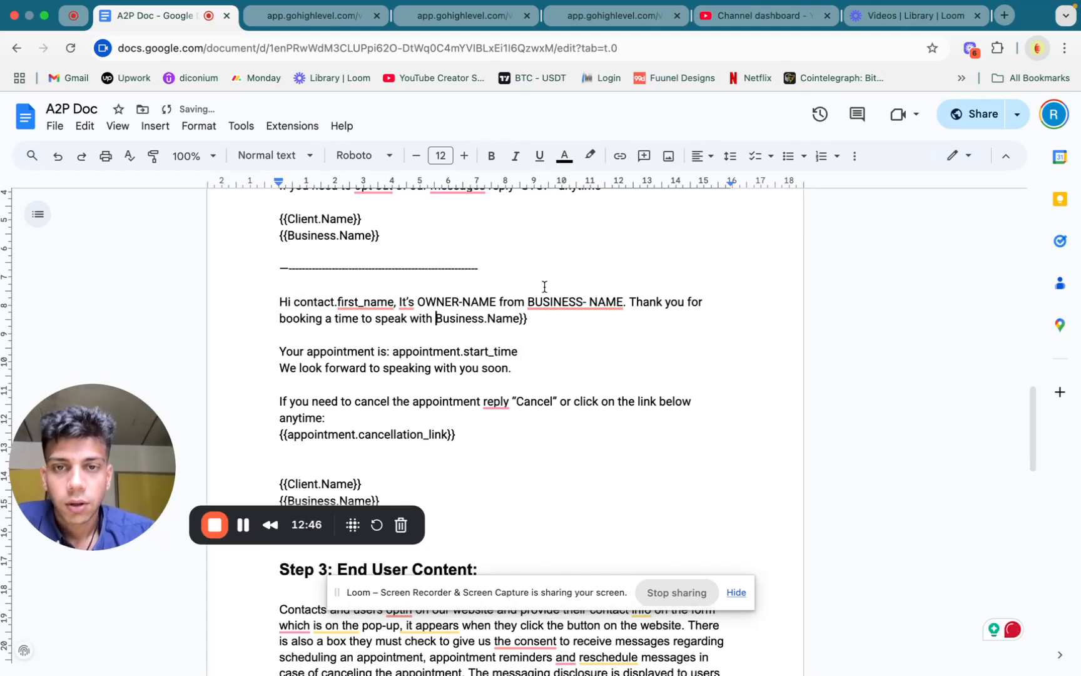
left_click(526, 318)
key("BackSpace")
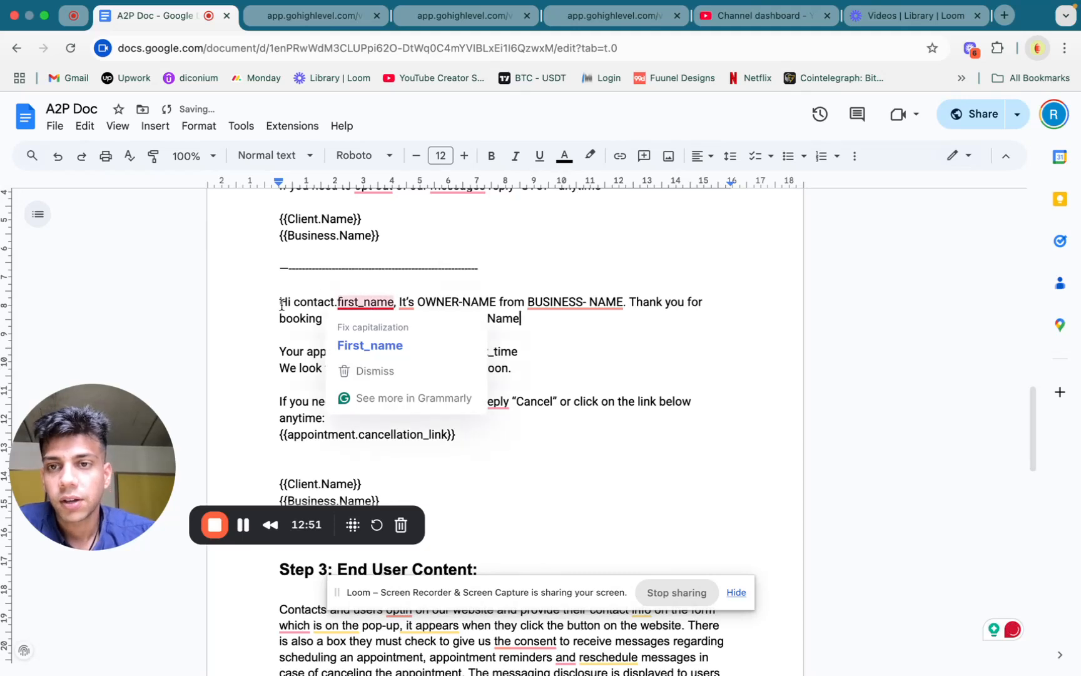
Remove the double curly braces around appointment.cancellation_link in the second sample message
left_click(457, 434)
key("BackSpace")
key("BackSpace")
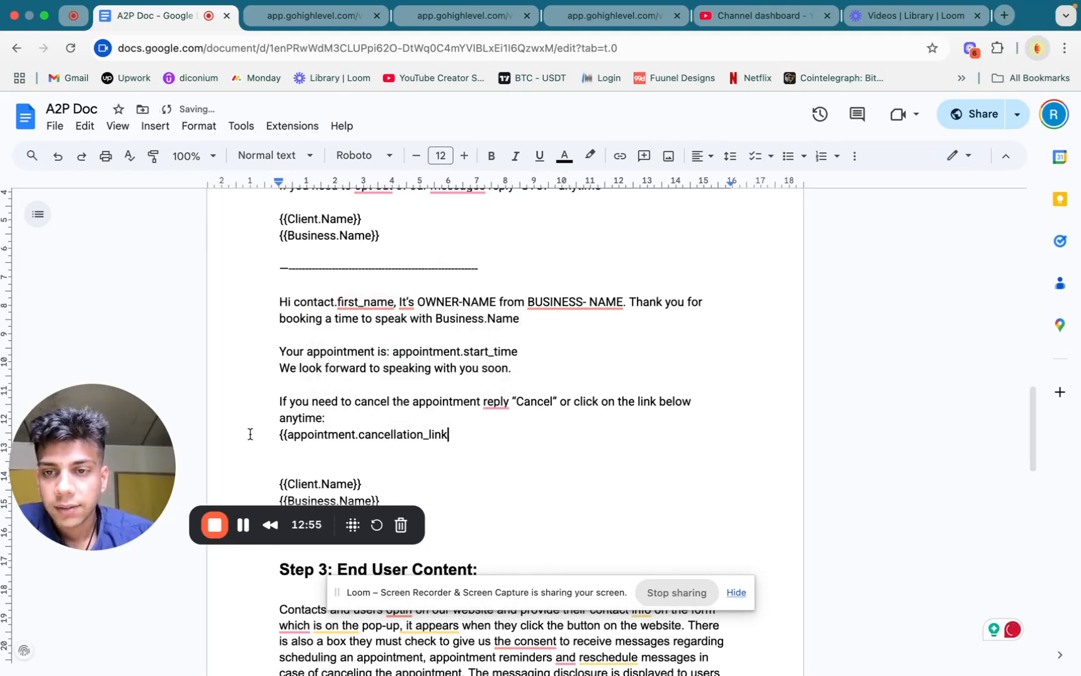
left_click(289, 434)
key("BackSpace")
key("BackSpace")
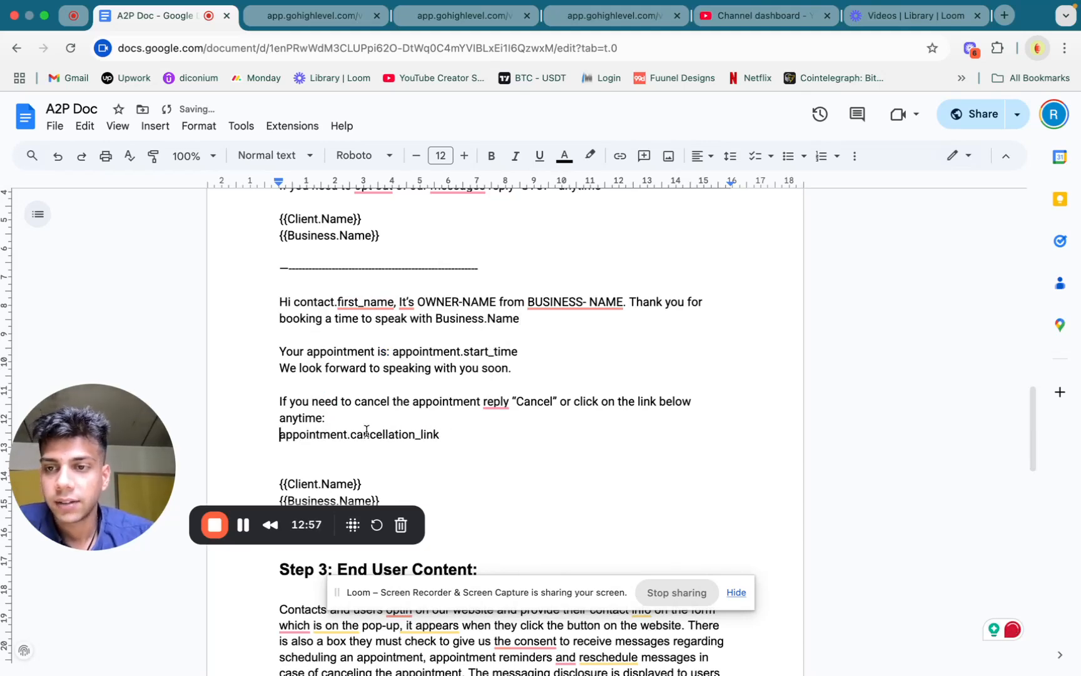
Highlight the {{Client.Name}} and {{Business.Name}} sign-off of the first sample message and OWNER-NAME in the second
scroll(416, 442, "down", 1)
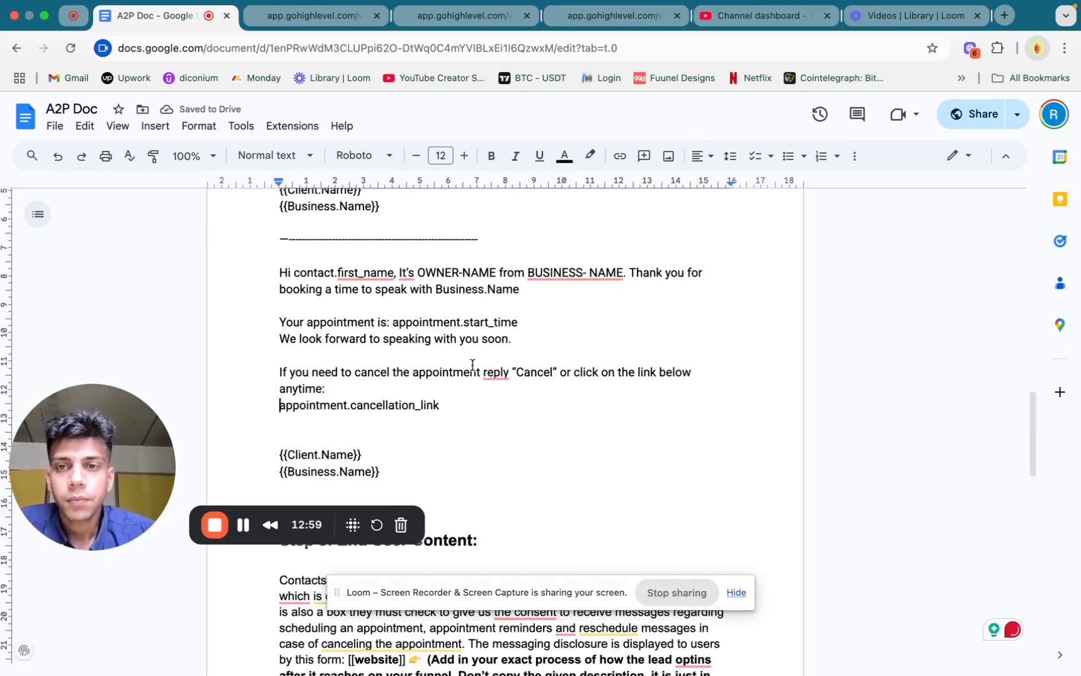
scroll(451, 363, "up", 3)
double_click(307, 282)
left_click(307, 283)
triple_click(334, 302)
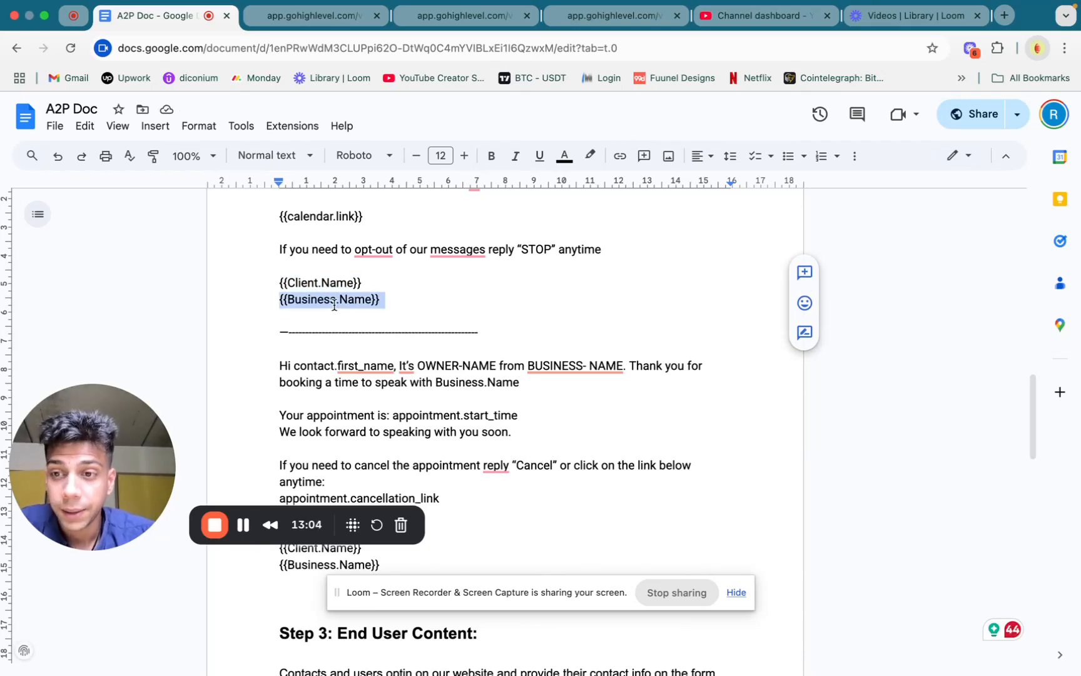
scroll(508, 347, "up", 2)
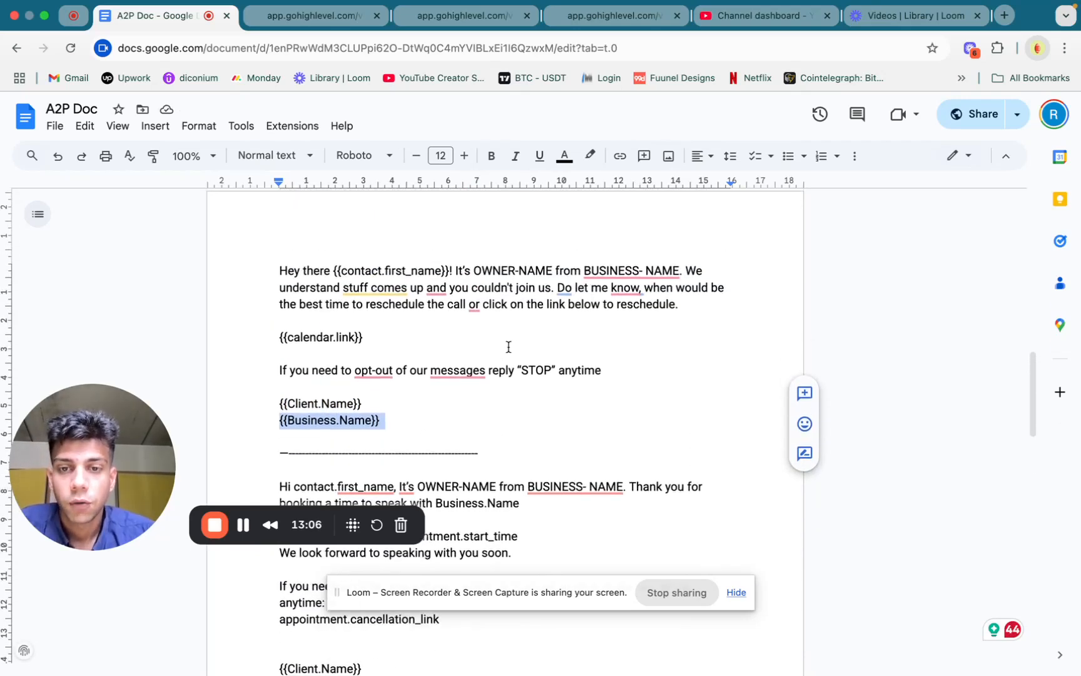
mouse_move(423, 424)
left_click_drag(418, 423, 496, 421)
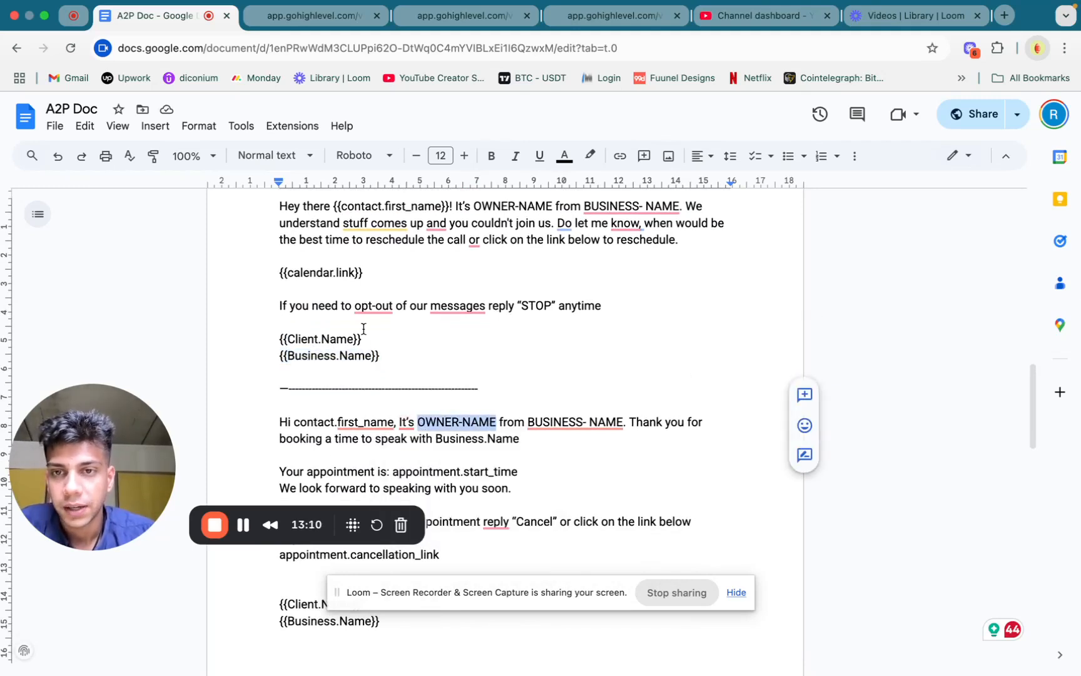
left_click_drag(281, 323, 370, 332)
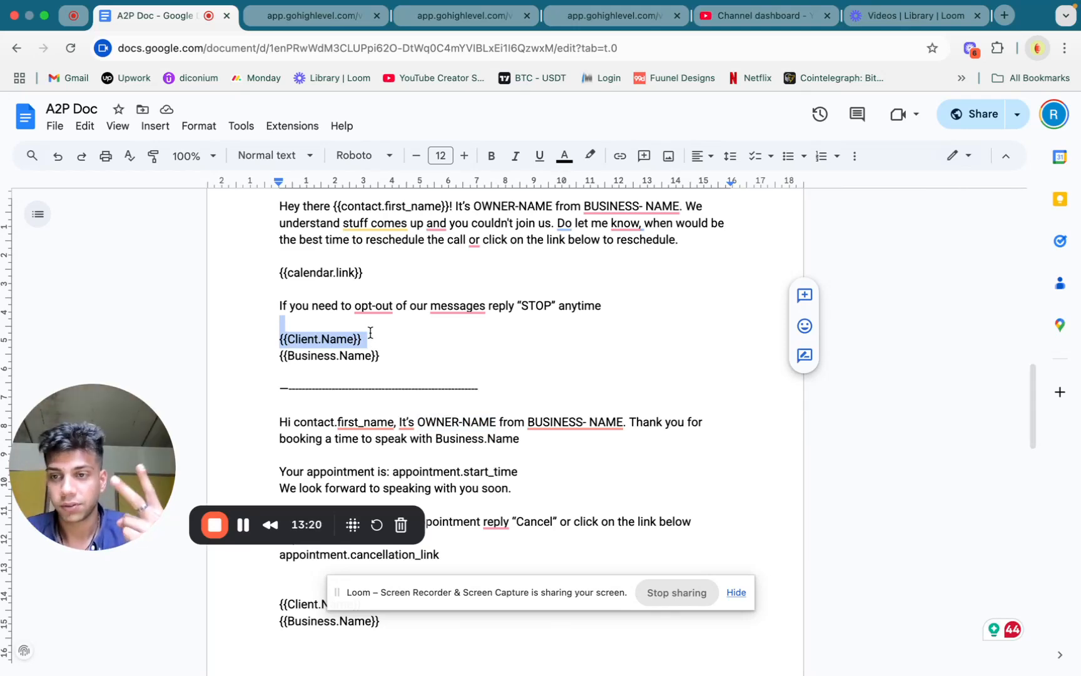
Highlight the second sample message's text, its client and business name sign-off, and the OWNER placeholder in its greeting
scroll(370, 332, "down", 5)
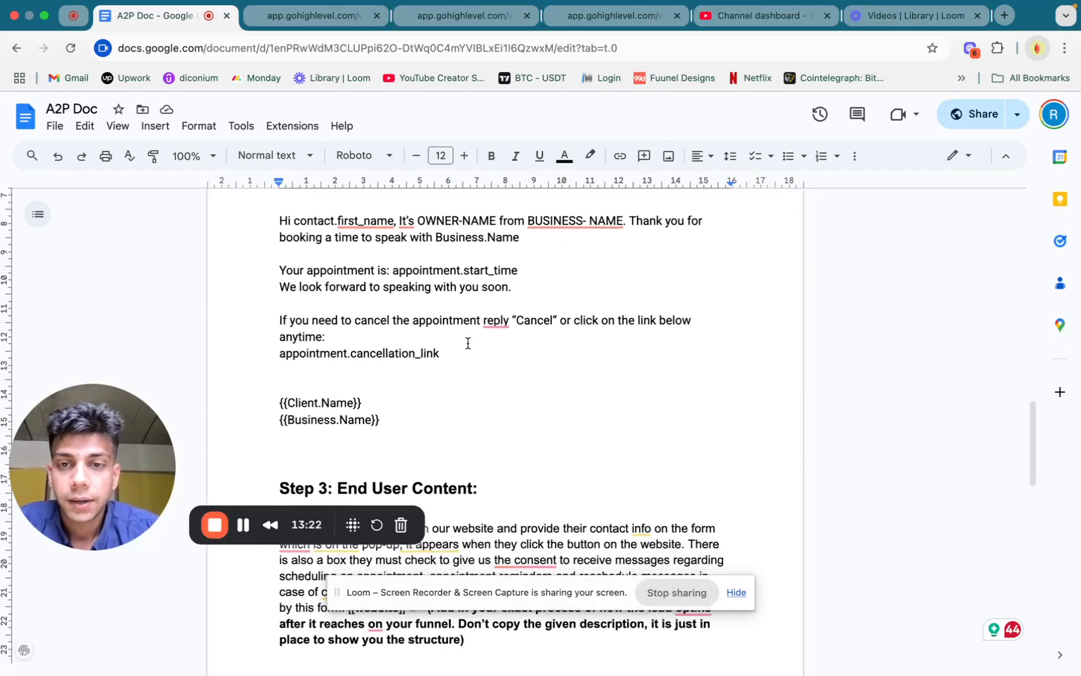
scroll(482, 253, "up", 1)
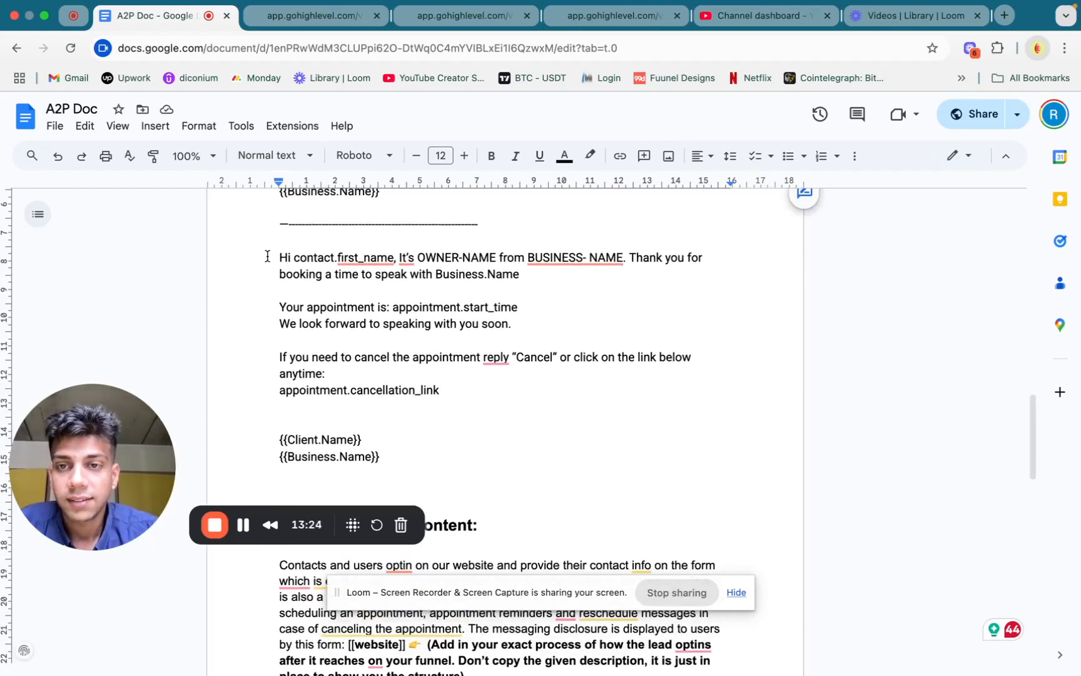
left_click_drag(276, 257, 424, 438)
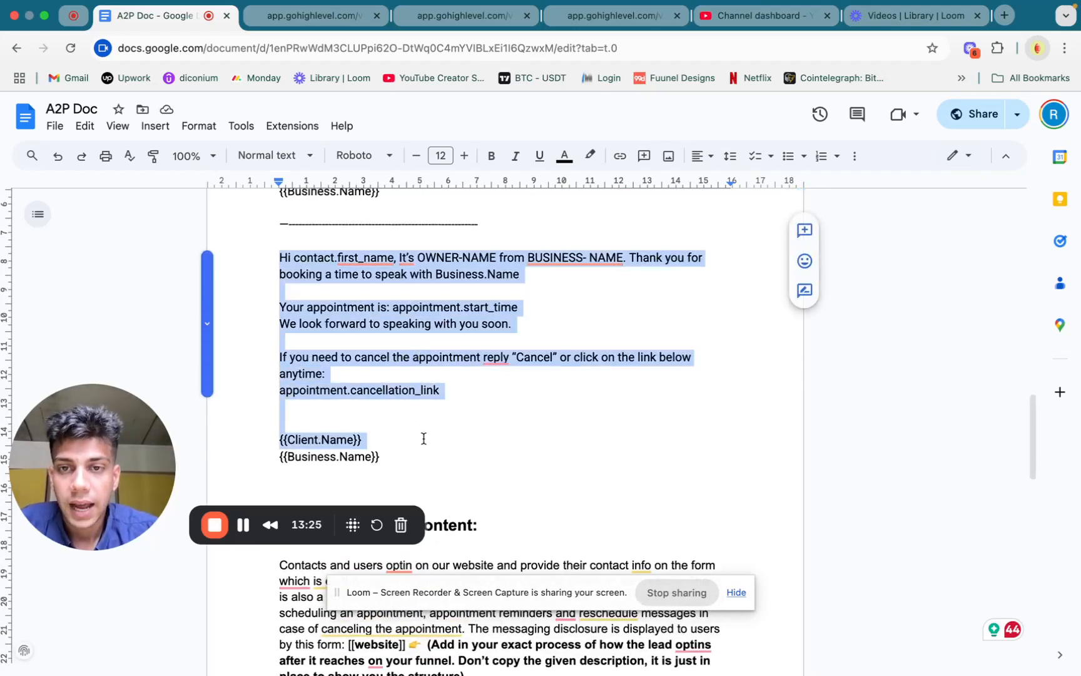
left_click(496, 287)
triple_click(337, 441)
left_click(339, 454)
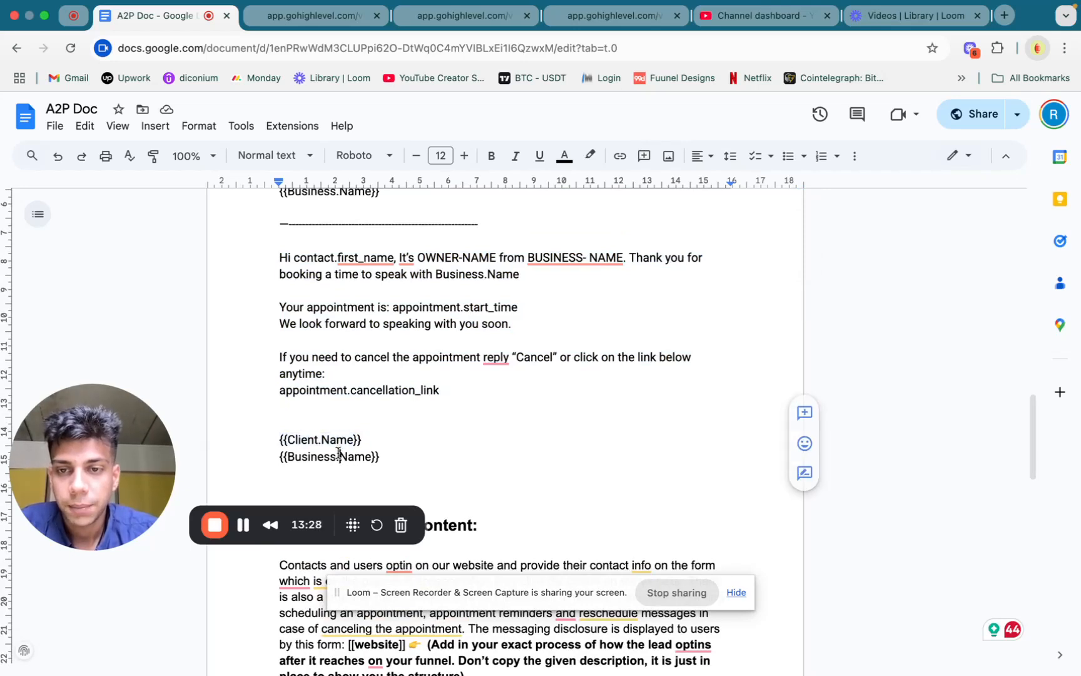
triple_click(338, 453)
double_click(426, 258)
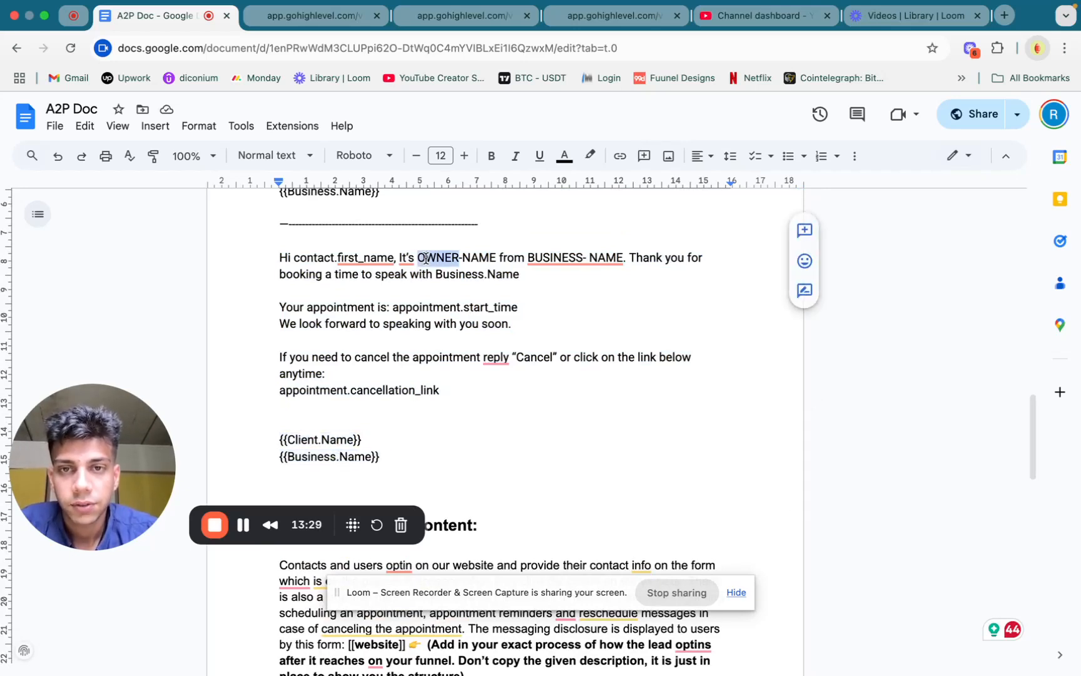
Examine the second sample message's greeting and the Step 3: End User Content section with its opt-in description and consent wording
triple_click(545, 259)
left_click(579, 446)
scroll(582, 447, "down", 5)
scroll(582, 447, "down", 3)
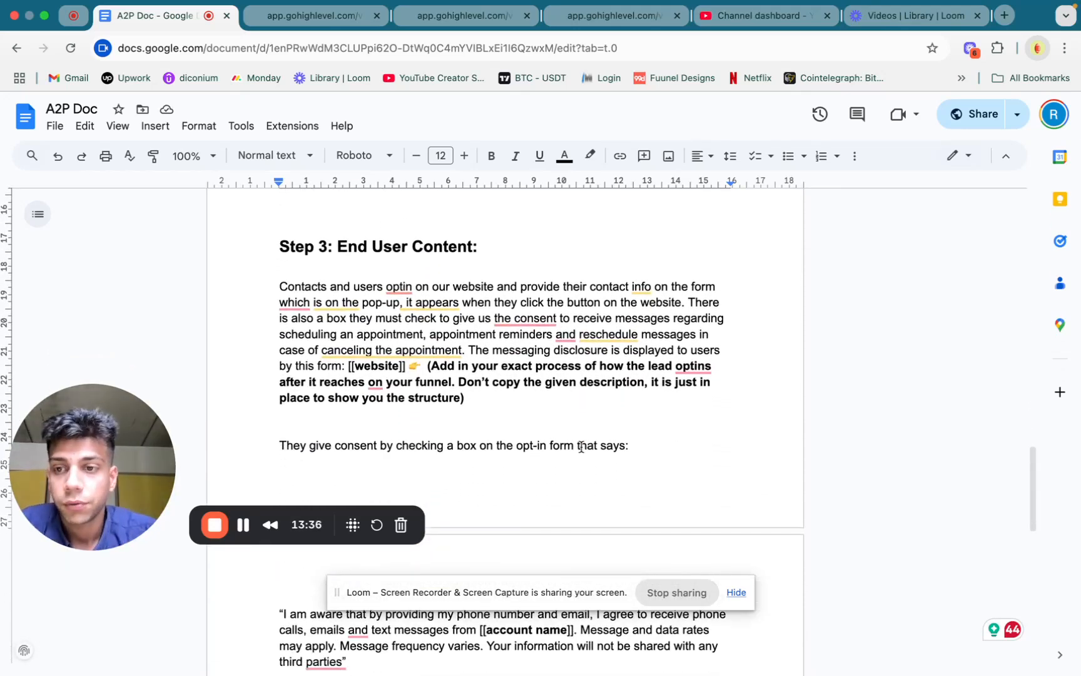
scroll(581, 447, "down", 3)
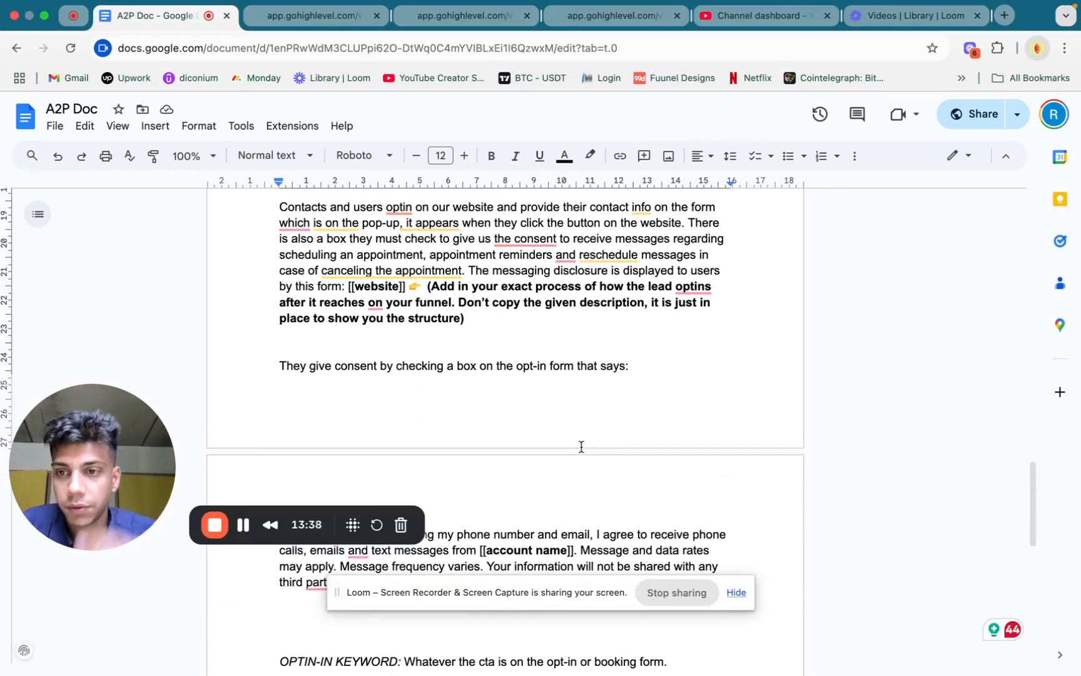
scroll(581, 447, "up", 15)
scroll(581, 447, "down", 14)
scroll(304, 285, "up", 1)
scroll(464, 297, "up", 1)
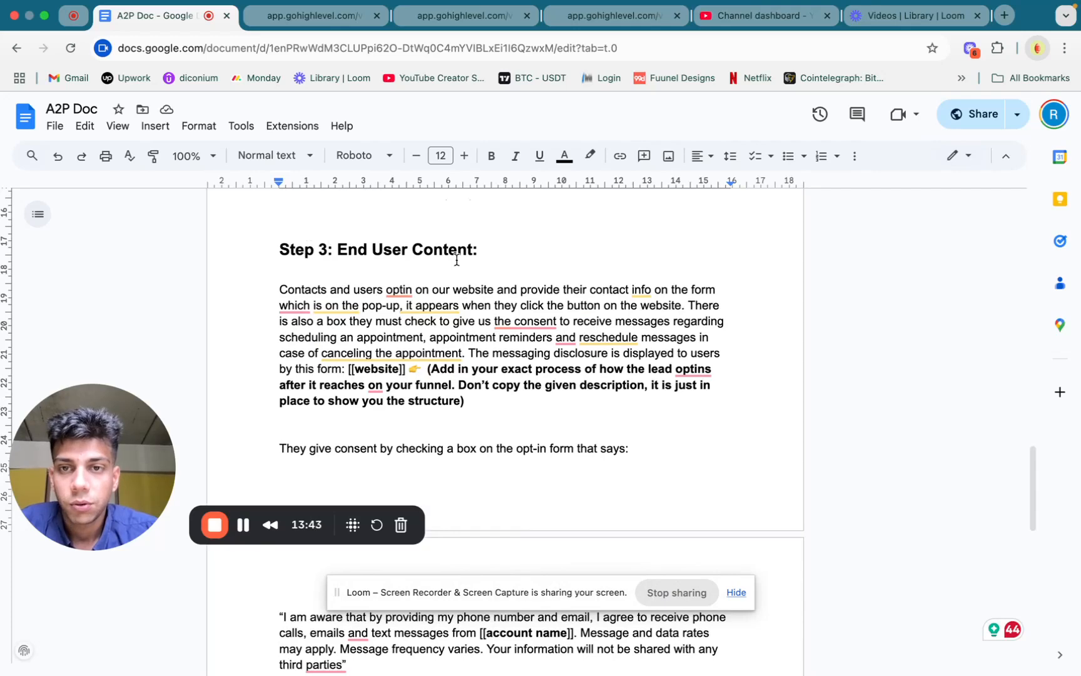
scroll(488, 358, "down", 1)
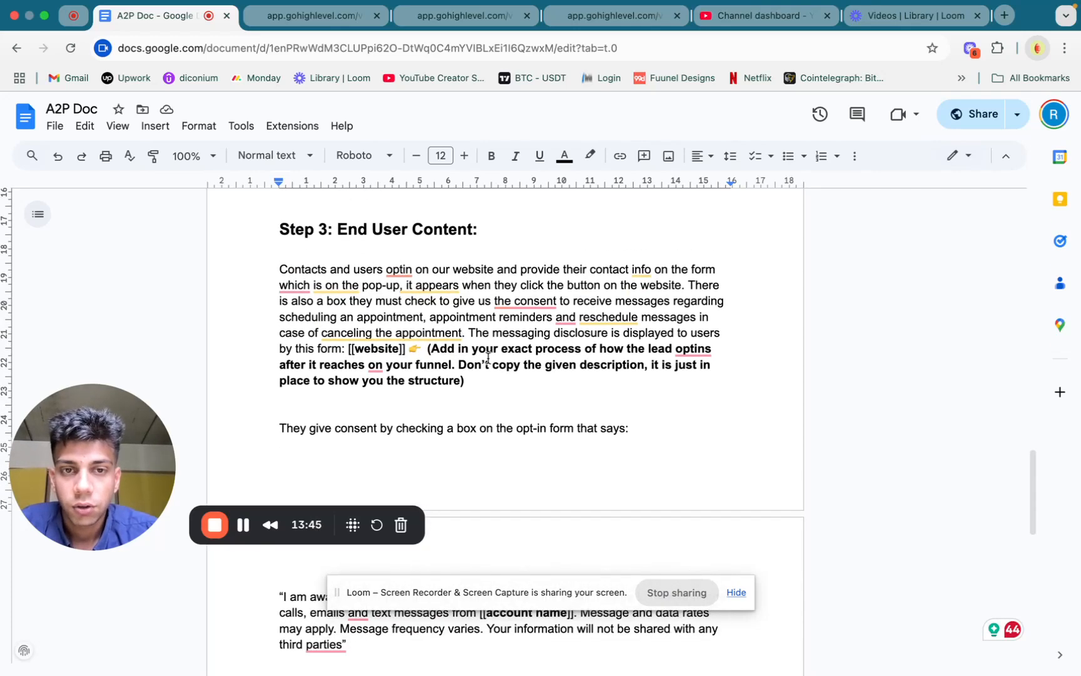
Delete the bold parenthesised note about adding the exact opt-in process in Step 3, and highlight the [[website]] placeholder before it
left_click(637, 374)
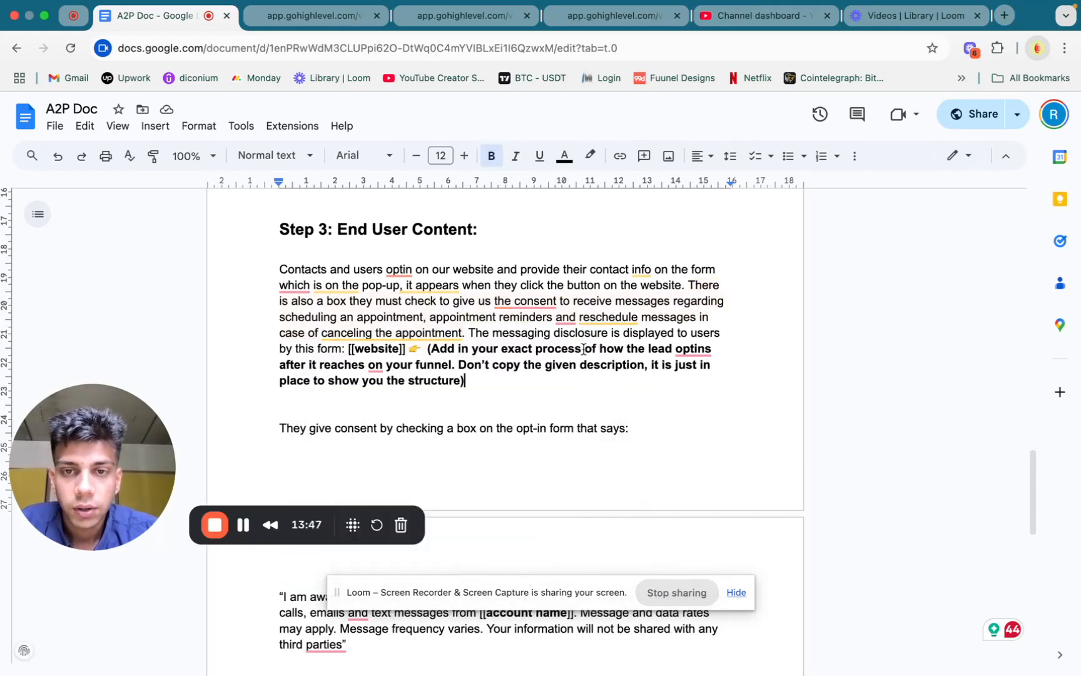
left_click_drag(476, 380, 427, 349)
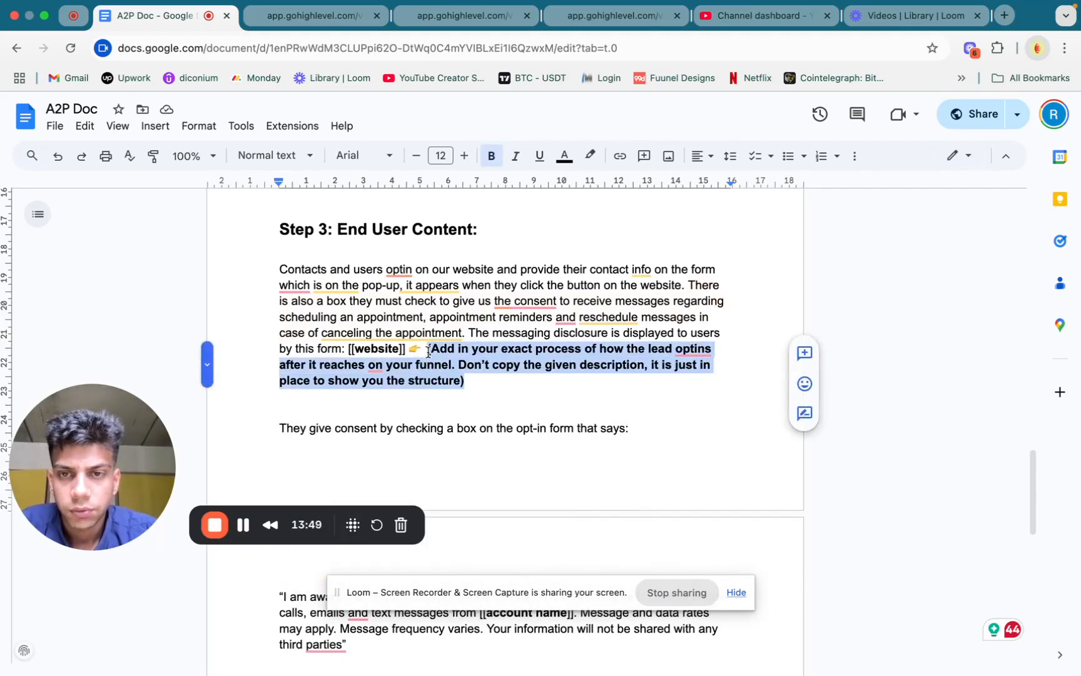
key("BackSpace")
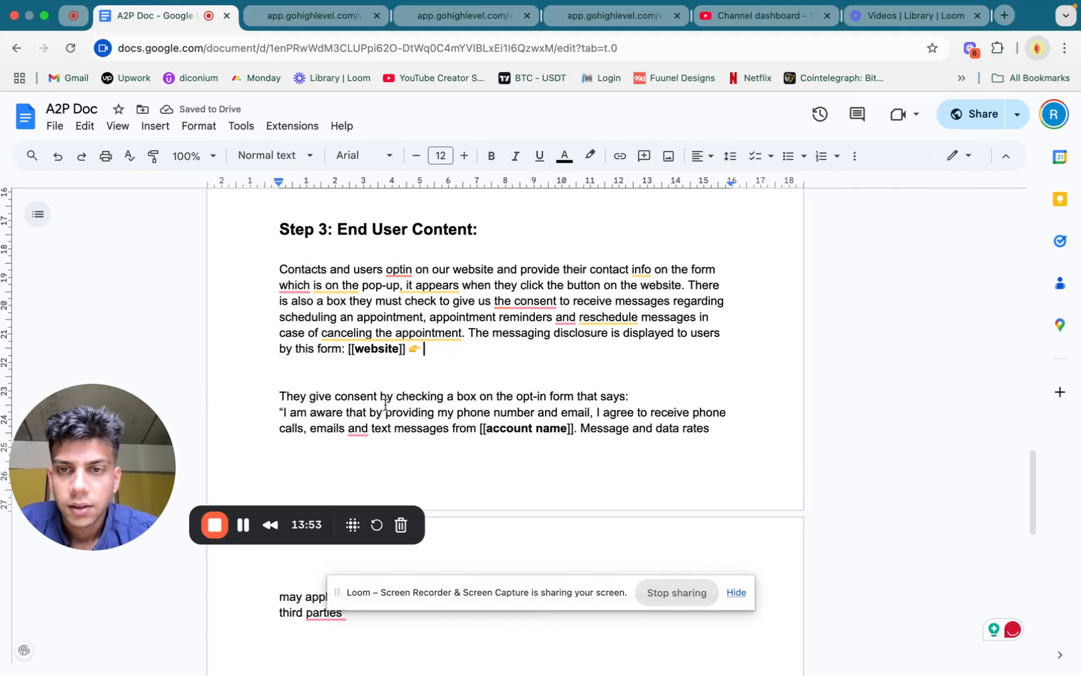
left_click_drag(347, 348, 406, 342)
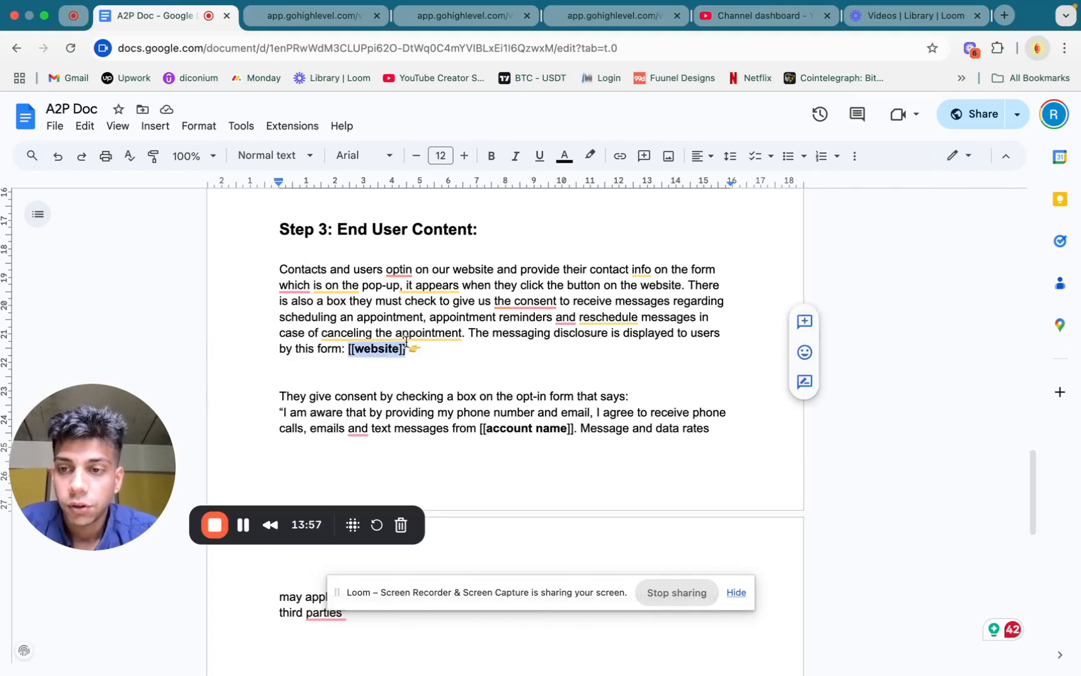
scroll(391, 375, "down", 2)
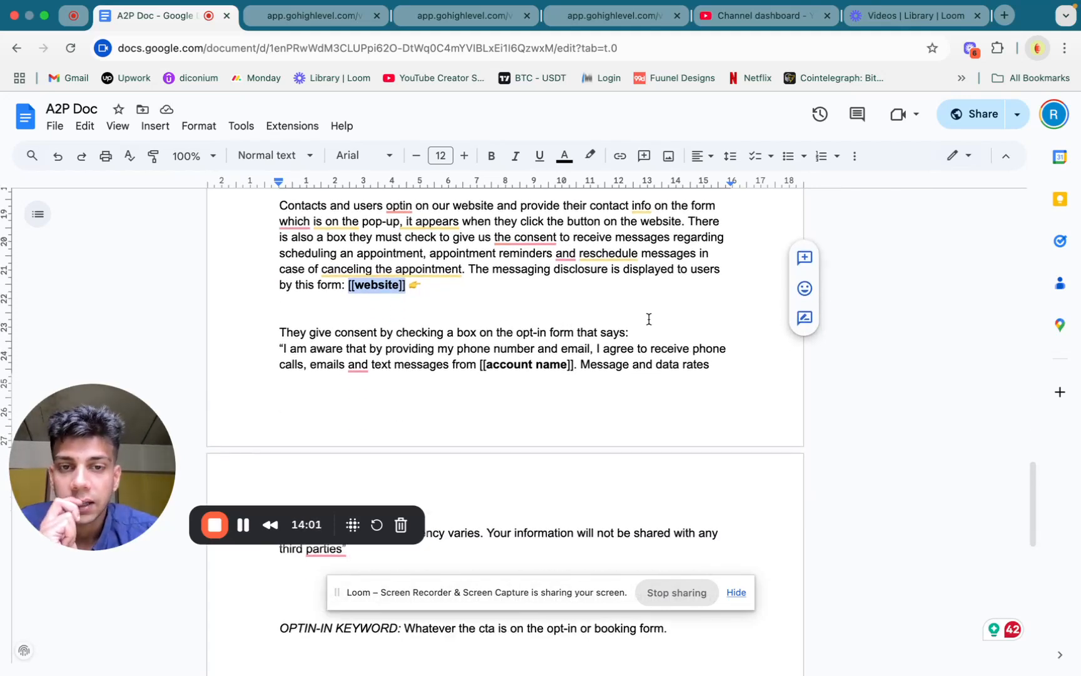
Replace the quoted consent statement in Step 3 with the SMS consent checkbox text copied from the GoHighLevel opt-in form preview
left_click(414, 25)
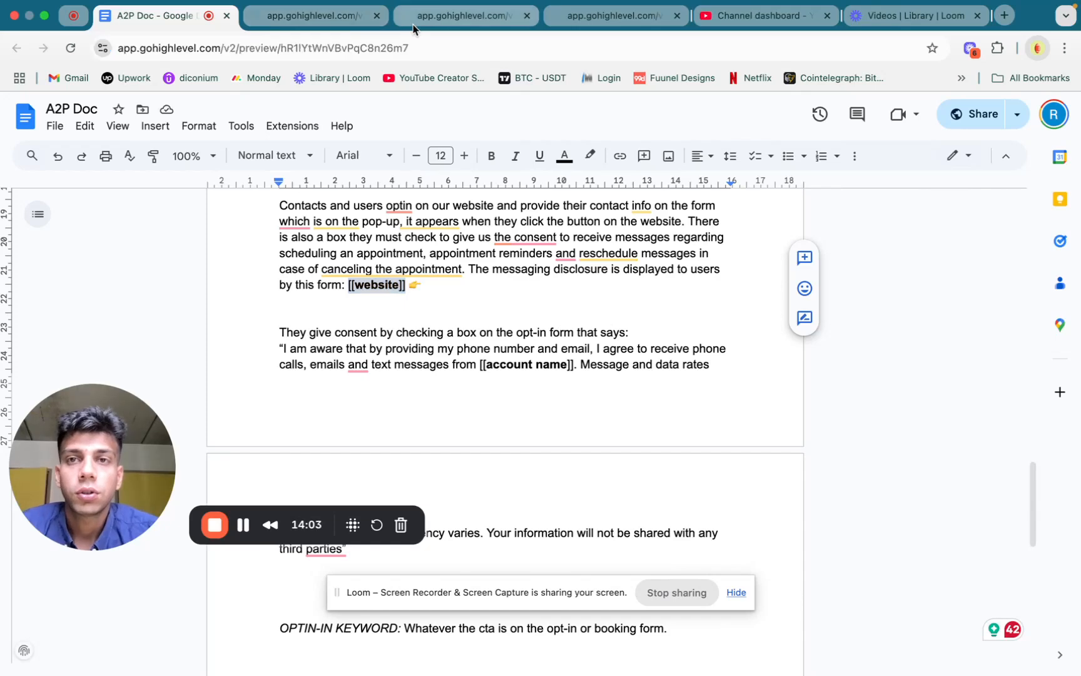
left_click(307, 26)
scroll(488, 345, "down", 5)
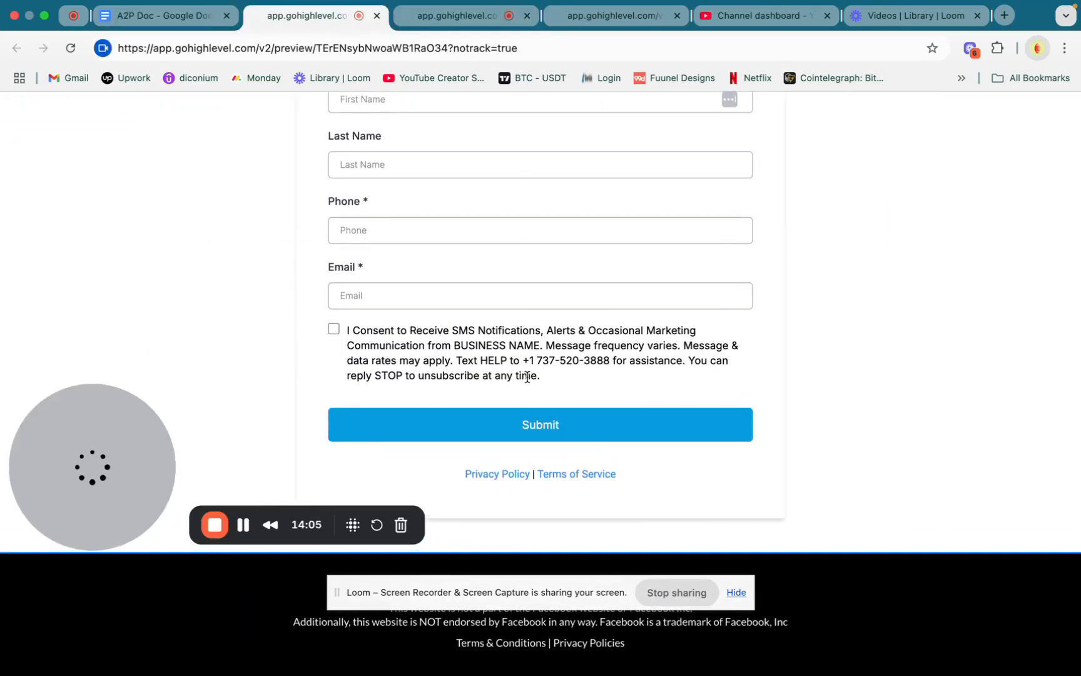
left_click_drag(541, 375, 345, 326)
key("super+c")
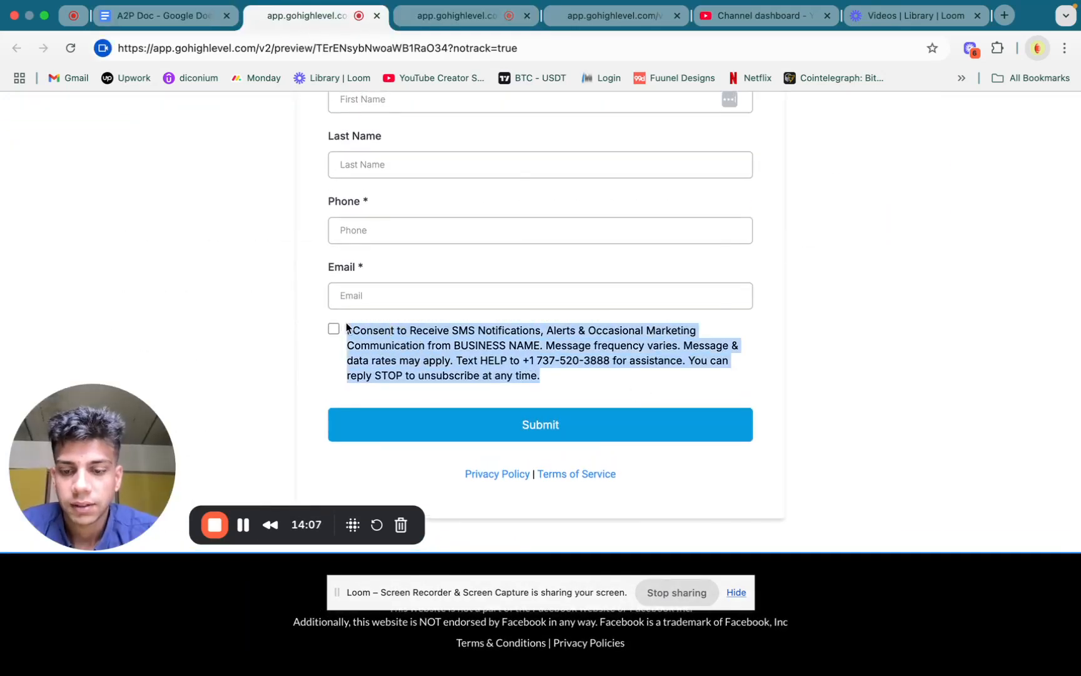
left_click(165, 16)
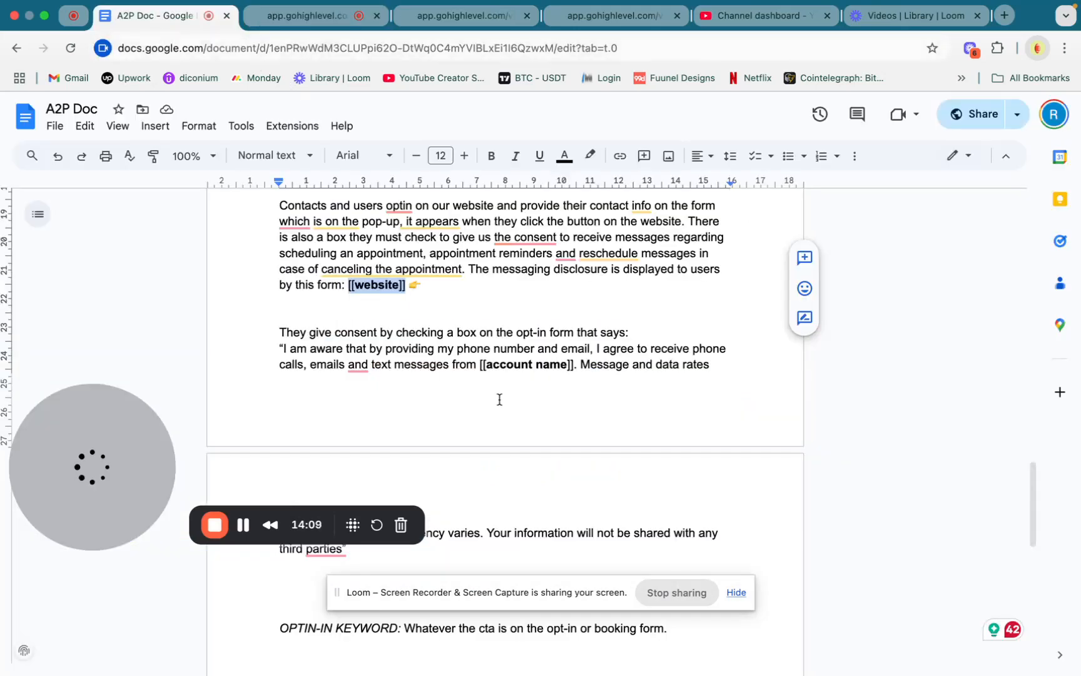
scroll(686, 452, "down", 3)
scroll(685, 452, "up", 1)
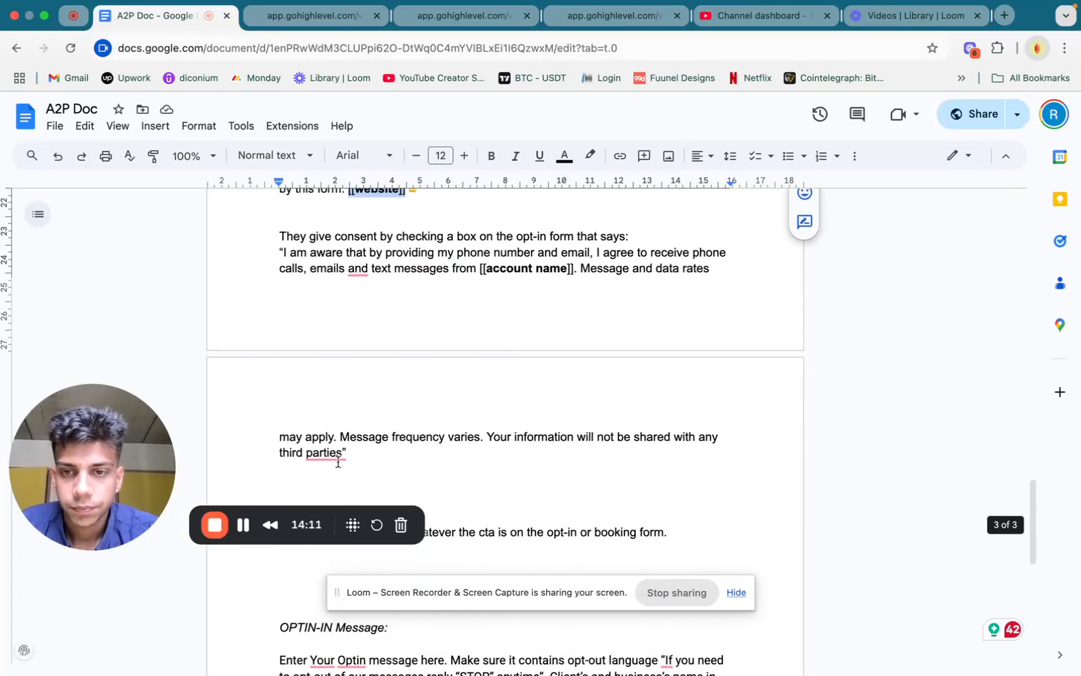
left_click_drag(342, 453, 284, 253)
key("super+v")
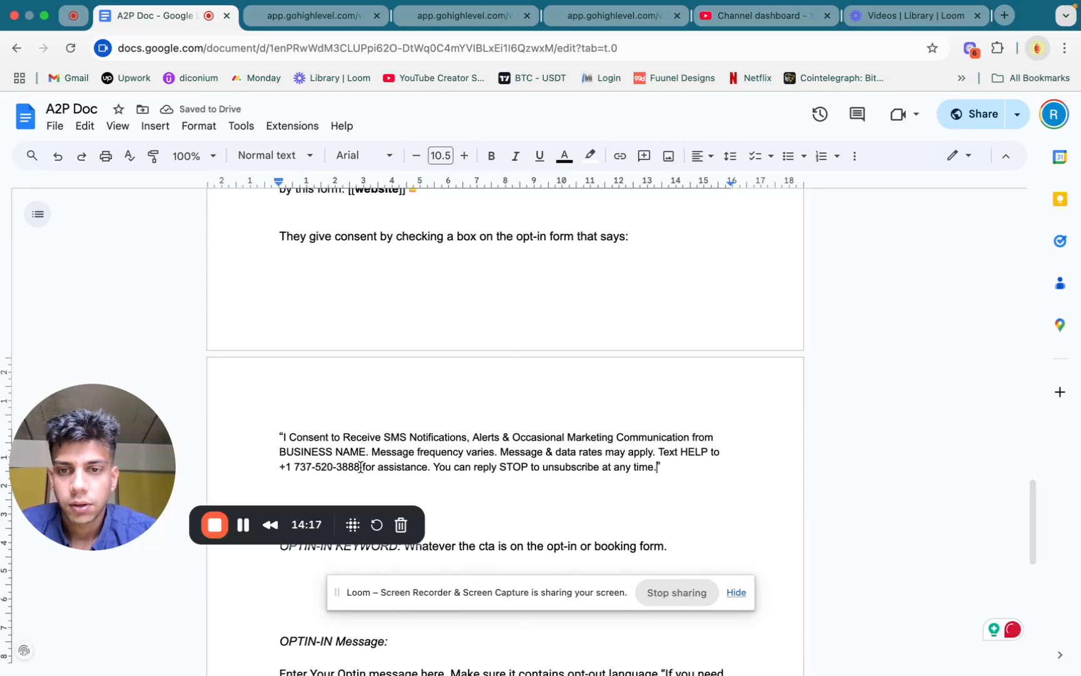
Replace the phone number in the pasted consent statement with the placeholder PHONE NUMBER
left_click_drag(361, 467, 283, 466)
type("P")
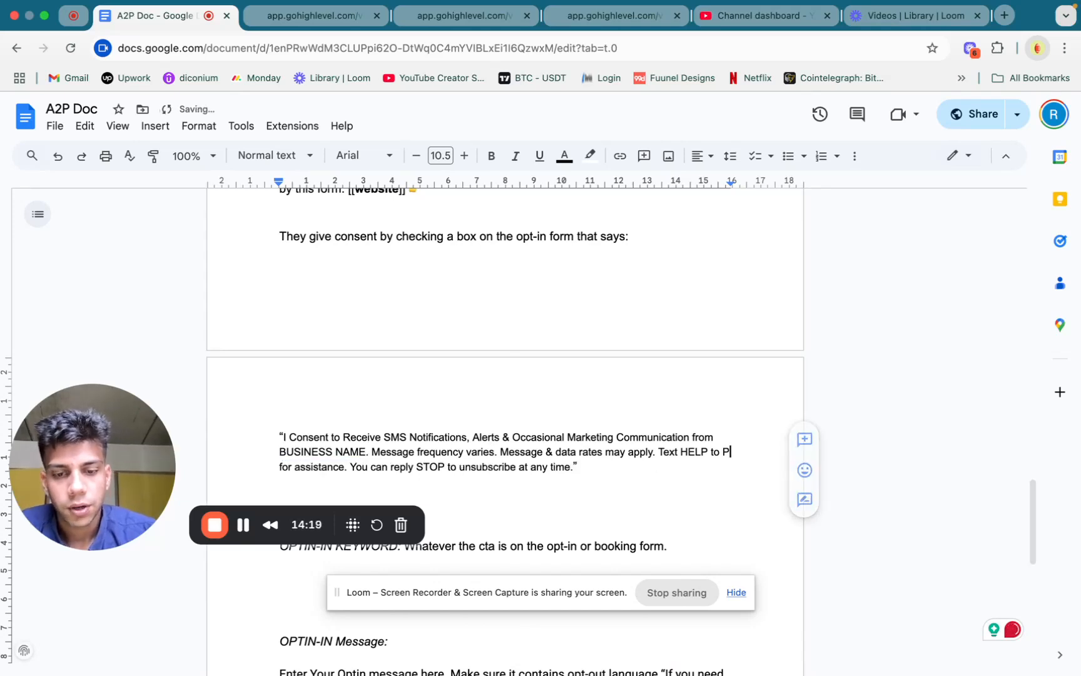
type("HJONE NUMBER")
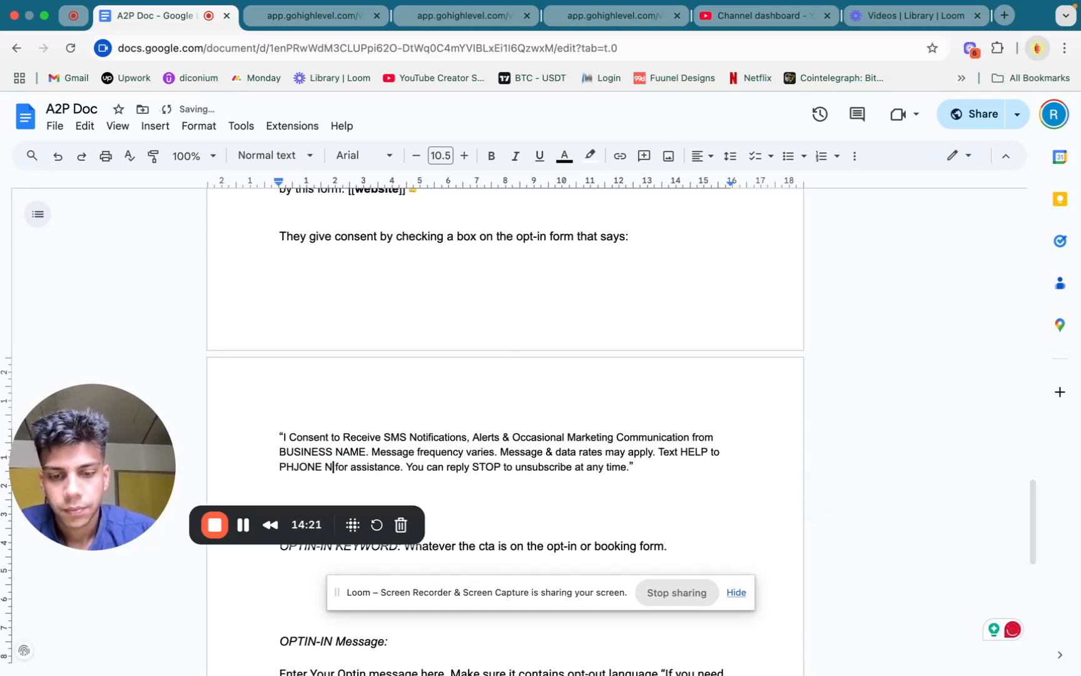
left_click(297, 466)
key("BackSpace")
Delete the OPTIN-IN KEYWORD line and the extra blank lines before it
scroll(402, 457, "down", 5)
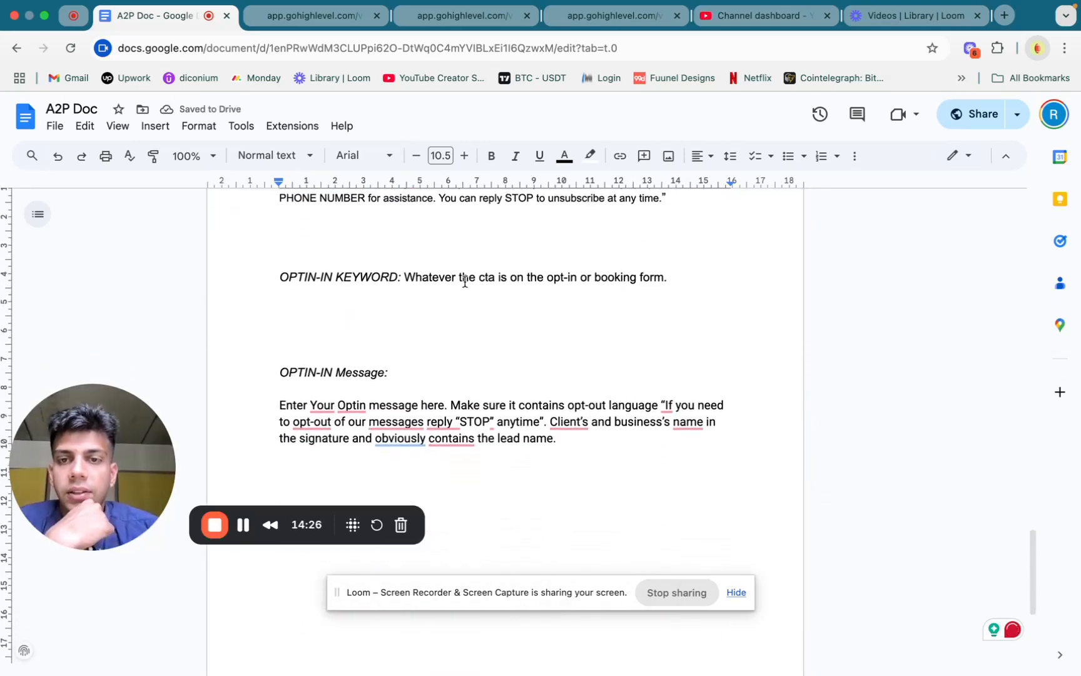
double_click(412, 277)
left_click_drag(413, 278, 634, 242)
key("BackSpace")
key("BackSpace")
key("BackSpace")
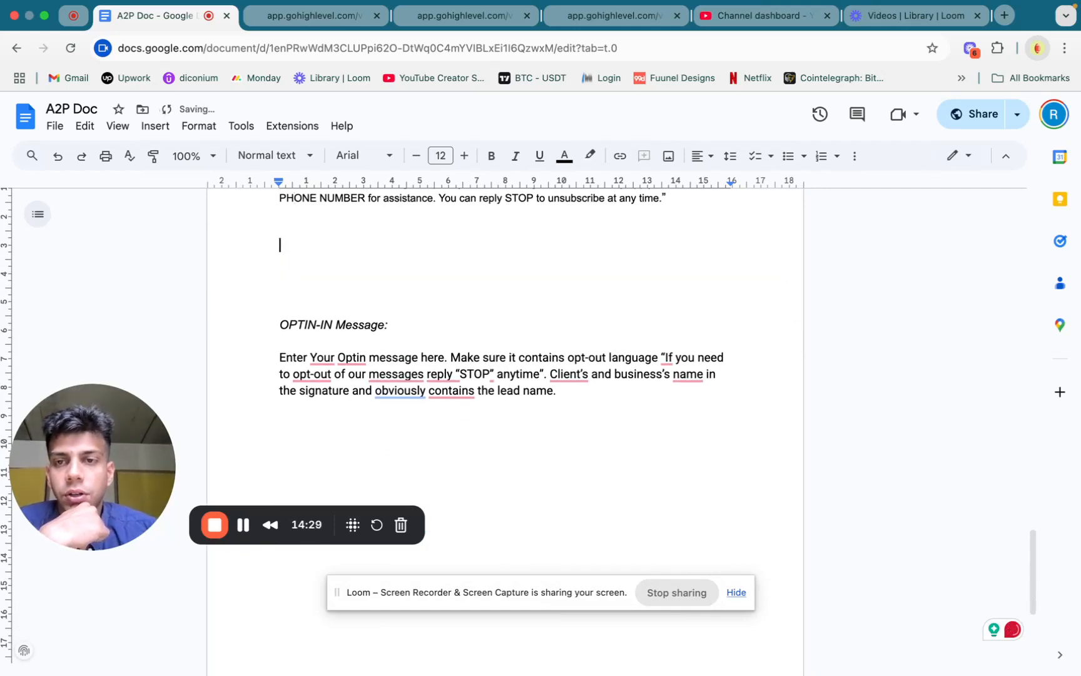
Highlight the OPTIN-IN Message heading and place the cursor at the end of its instruction paragraph
scroll(874, 253, "up", 2)
scroll(874, 253, "down", 2)
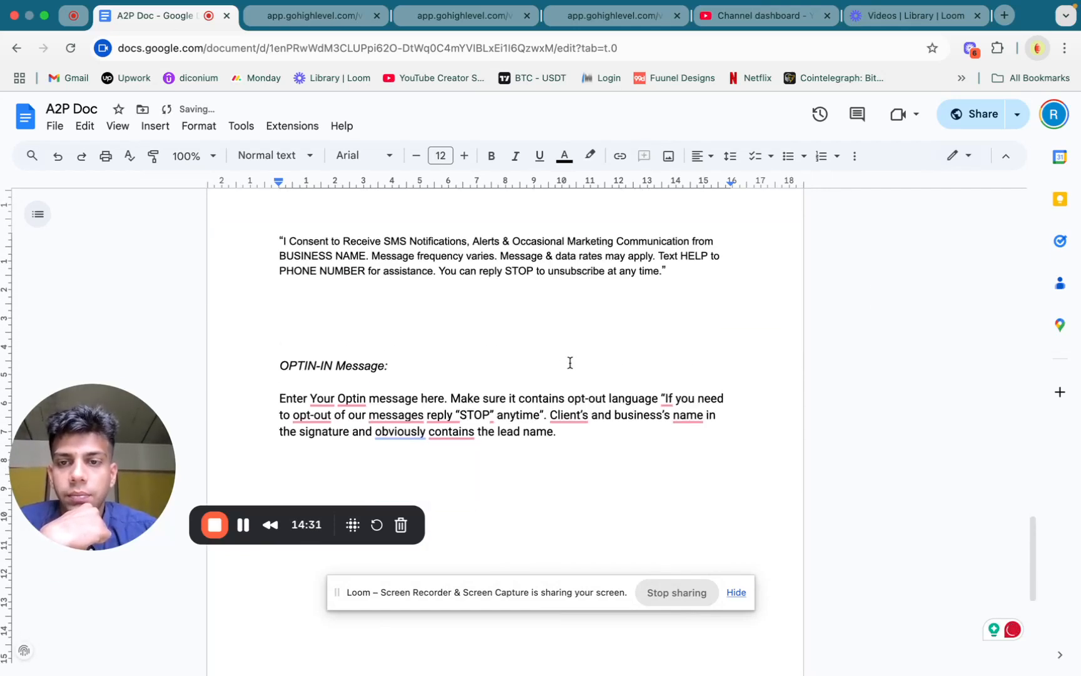
left_click_drag(389, 343, 294, 339)
triple_click(294, 339)
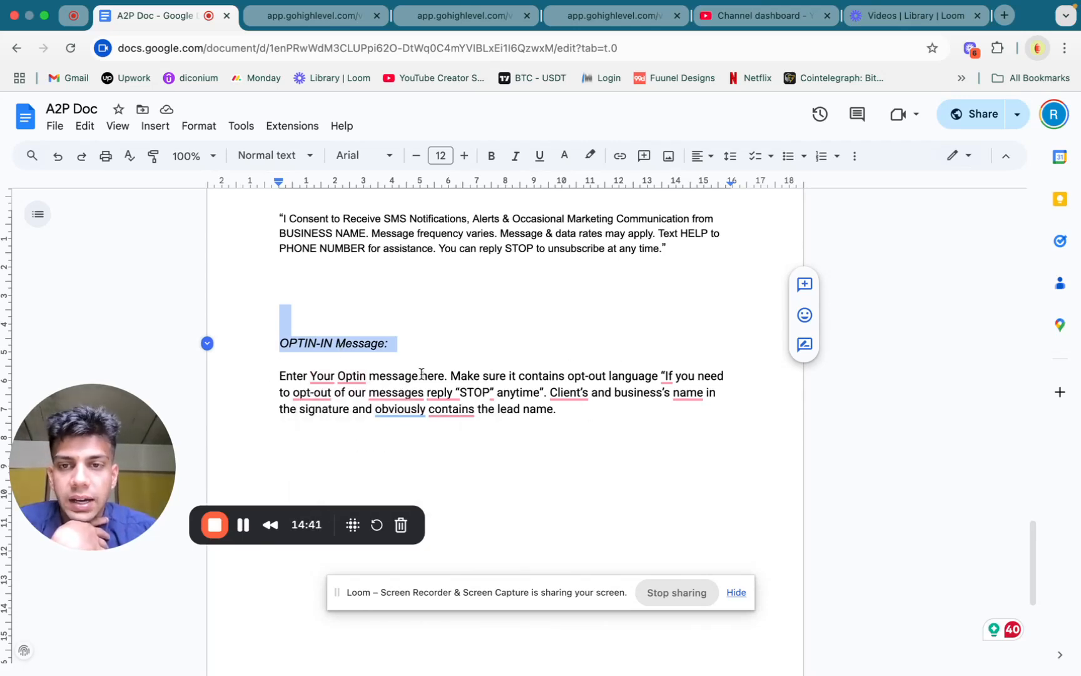
left_click(559, 409)
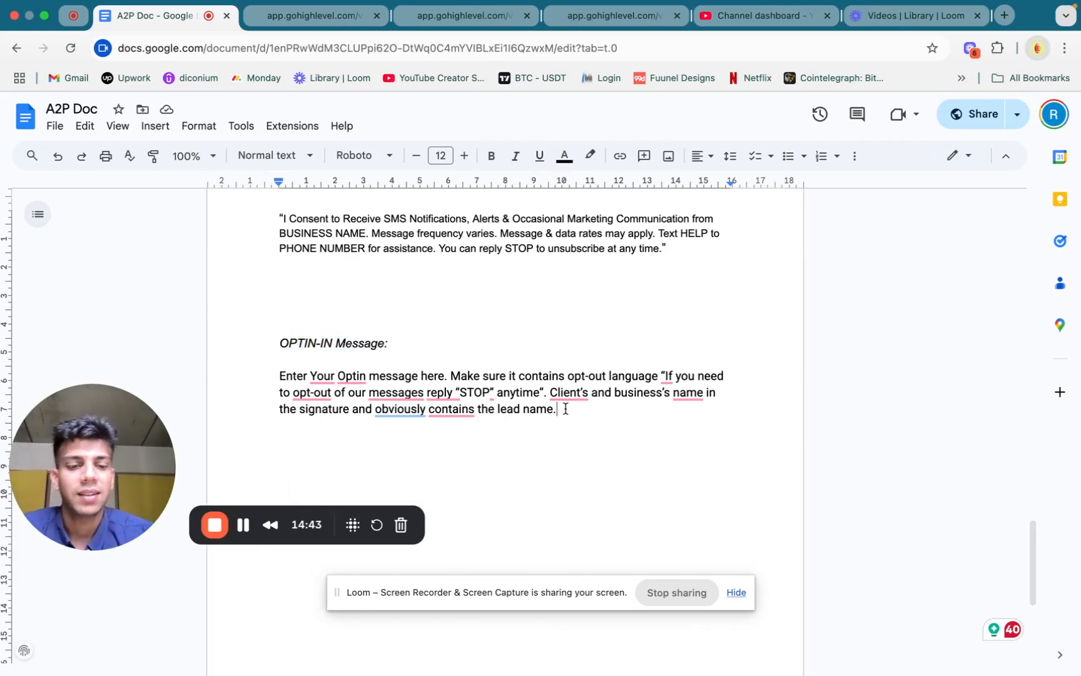
Replace the OPTIN-IN Message instruction paragraph with the greeting copied from the second sample message, ending at "BUSINESS- NAME."
scroll(564, 407, "up", 7)
scroll(564, 409, "up", 5)
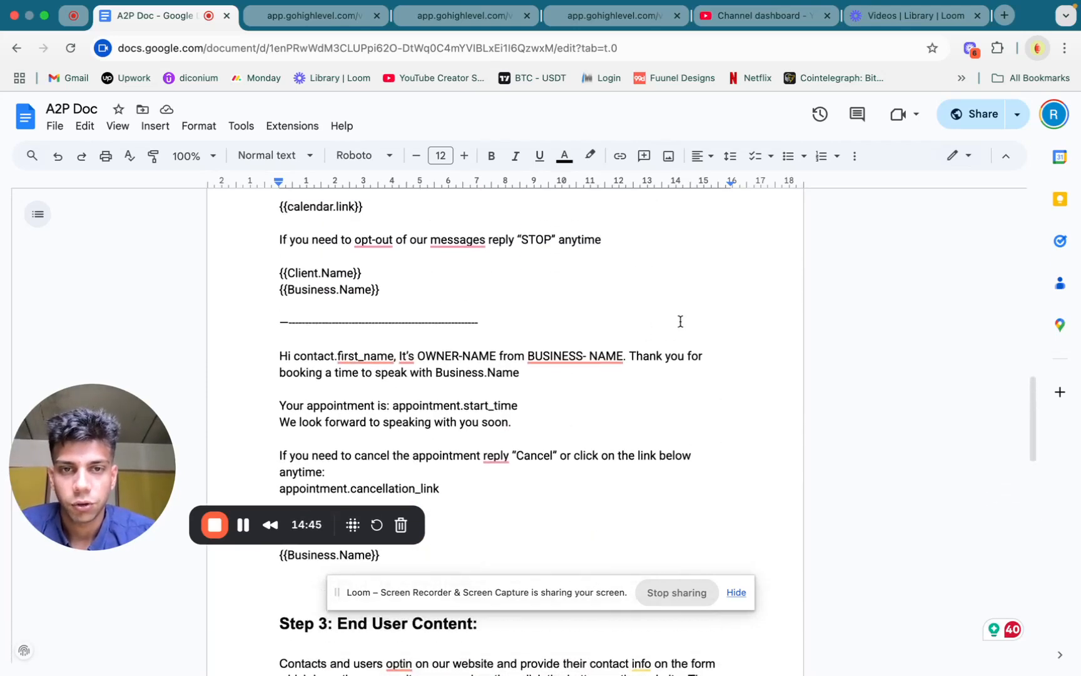
left_click_drag(626, 356, 270, 353)
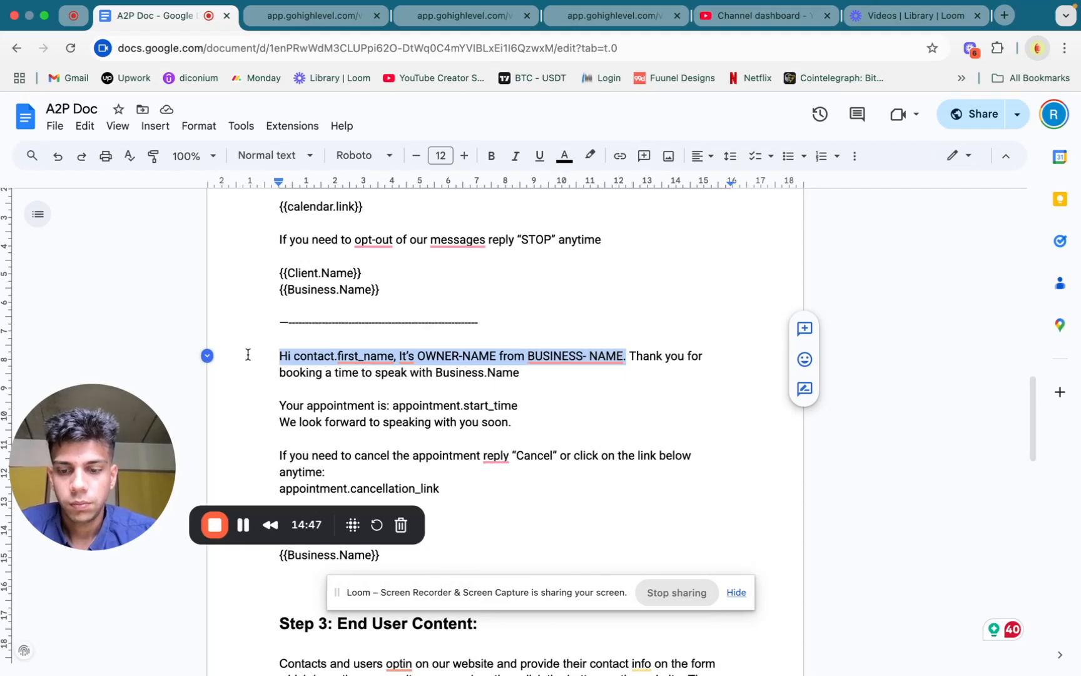
scroll(424, 373, "down", 15)
scroll(438, 363, "up", 6)
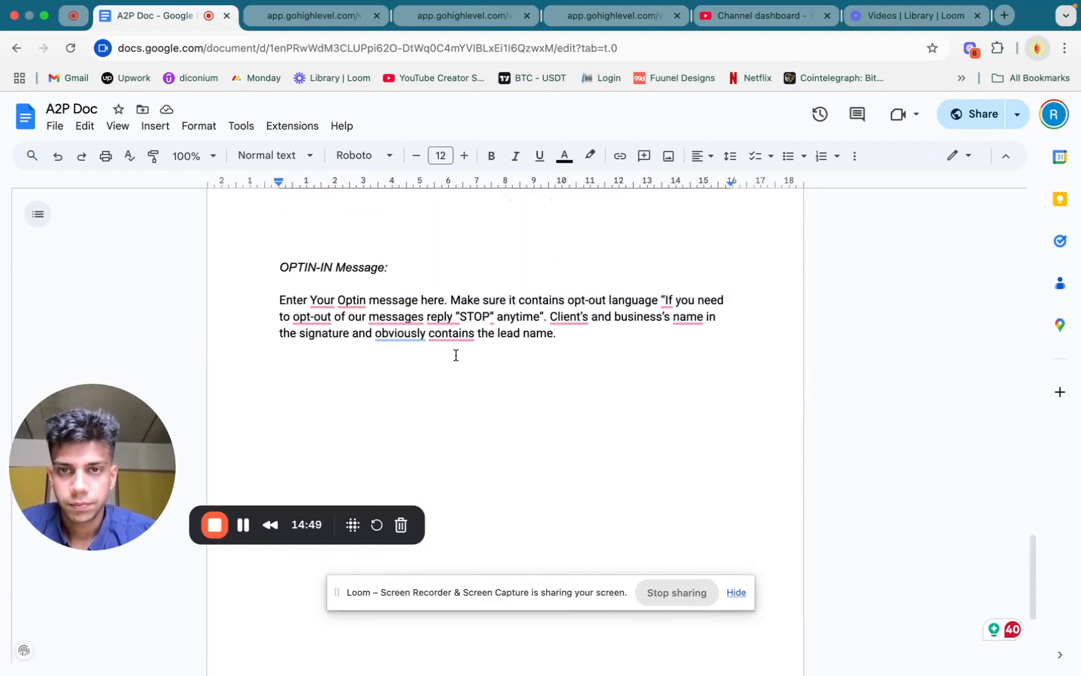
triple_click(451, 329)
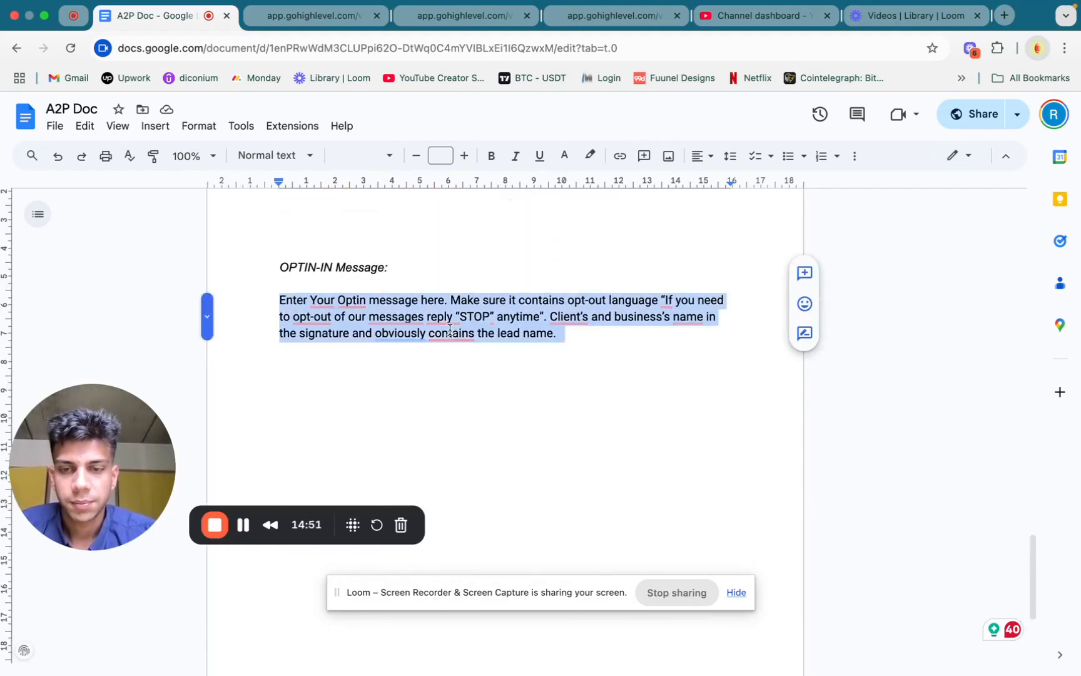
type("Hi contact.first_name, It’s OWNER-NAME from BUSINESS- NAME.")
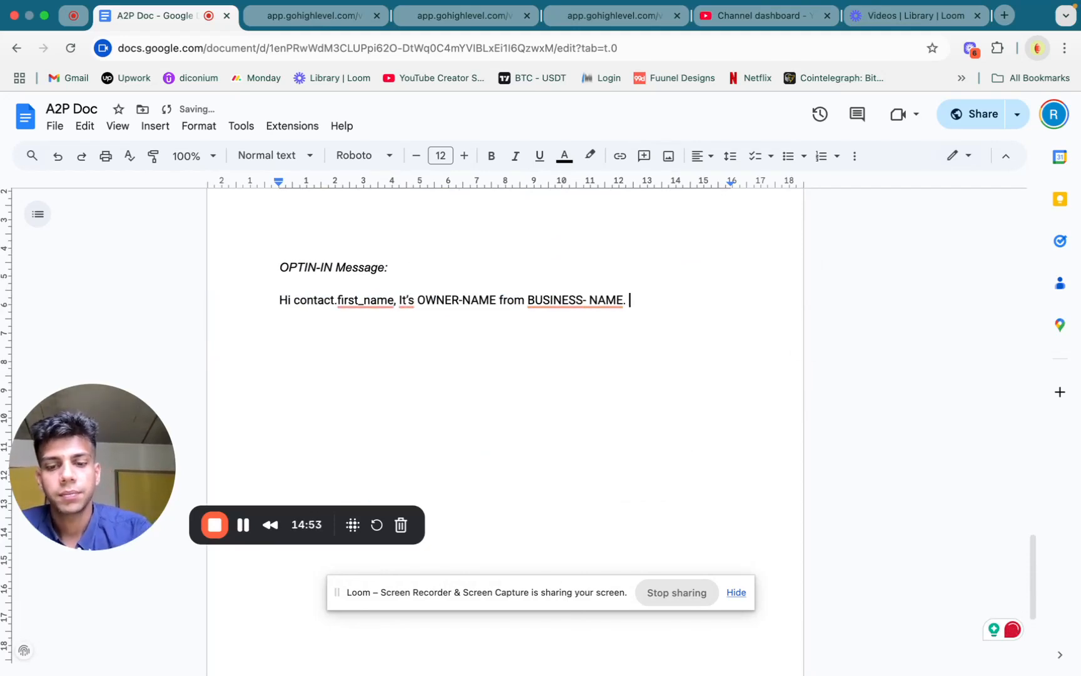
Continue the opt-in message after the greeting with "Thanks for showing interwest in our offer and business."
type("Thamnkls")
key("BackSpace")
key("BackSpace")
key("BackSpace")
key("BackSpace")
key("BackSpace")
key("BackSpace")
type("nks for showin")
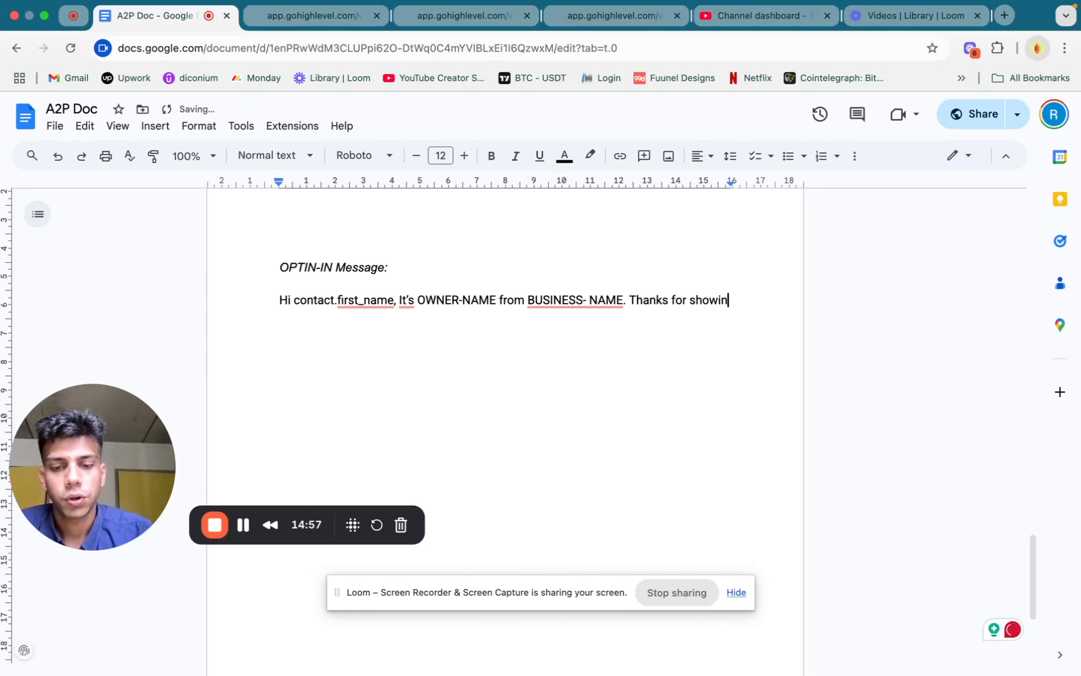
type("g interwest in our offer and business")
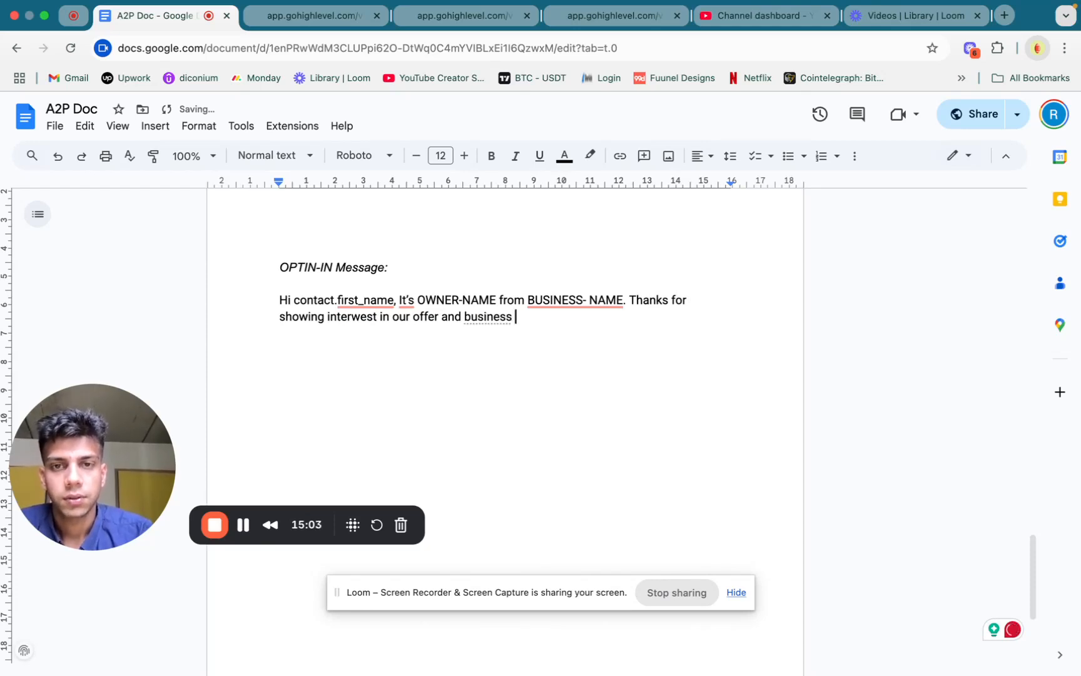
key("BackSpace")
type(".")
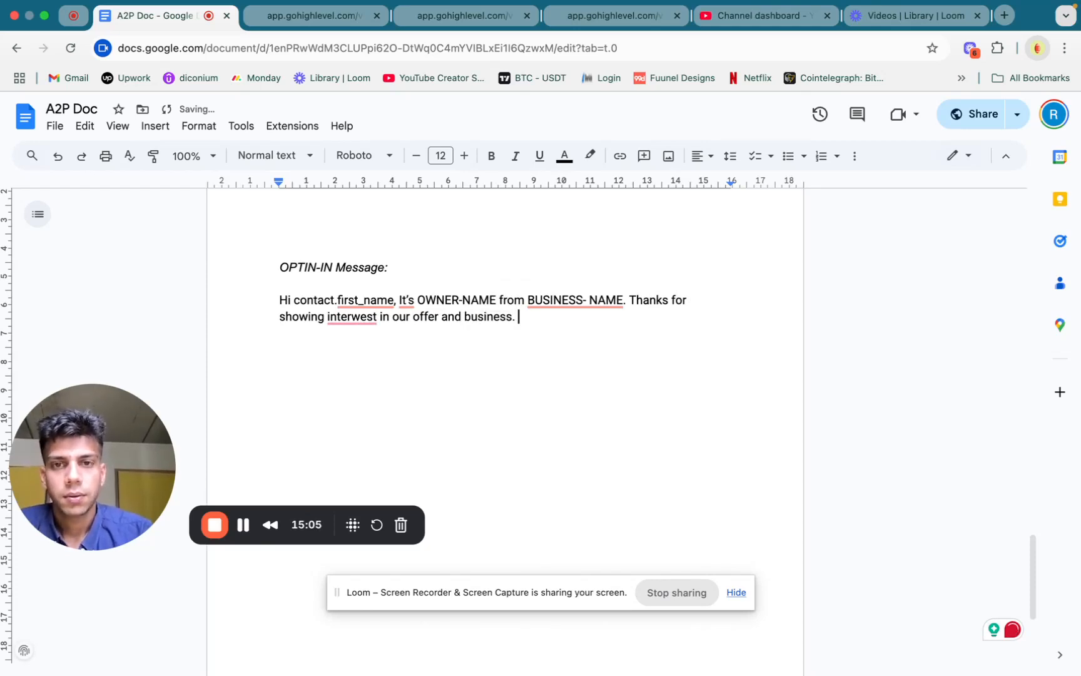
Copy the "STOP" opt-out line with the client and business name placeholders from the reschedule sample message to below the opt-in message text
key("Return")
key("Return")
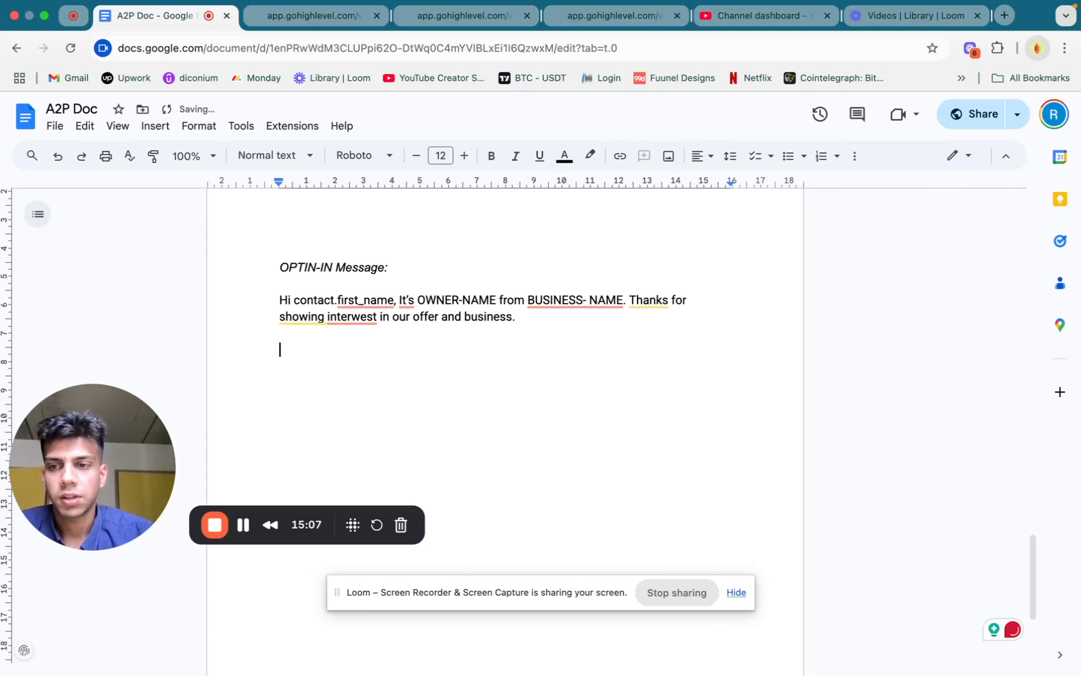
scroll(448, 326, "up", 15)
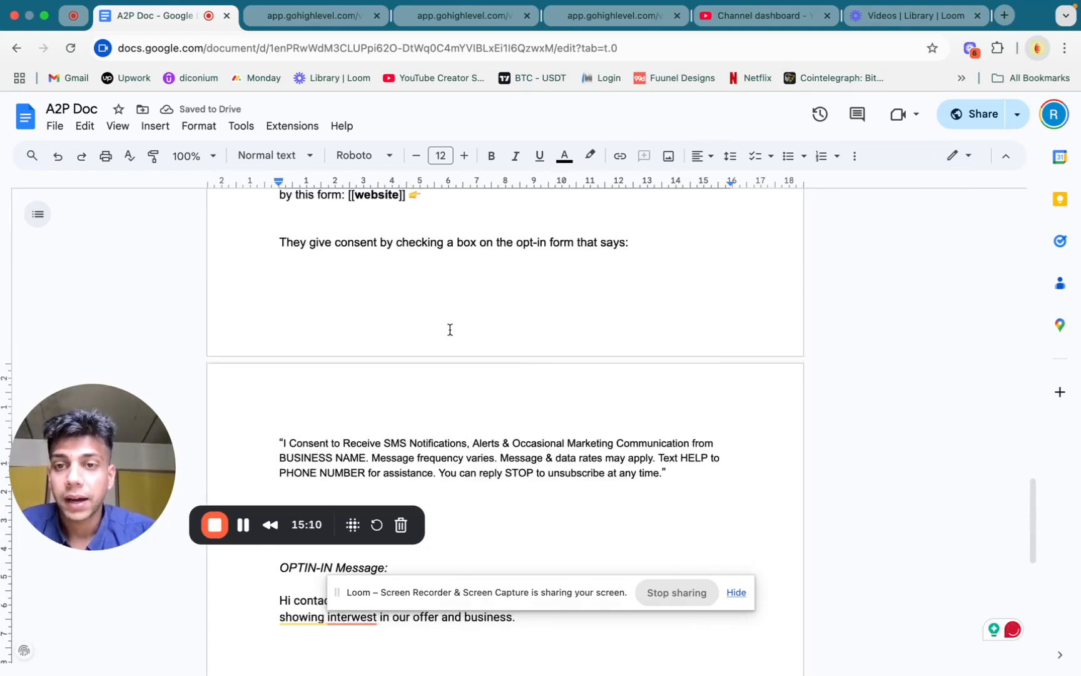
scroll(438, 410, "down", 2)
scroll(438, 411, "up", 5)
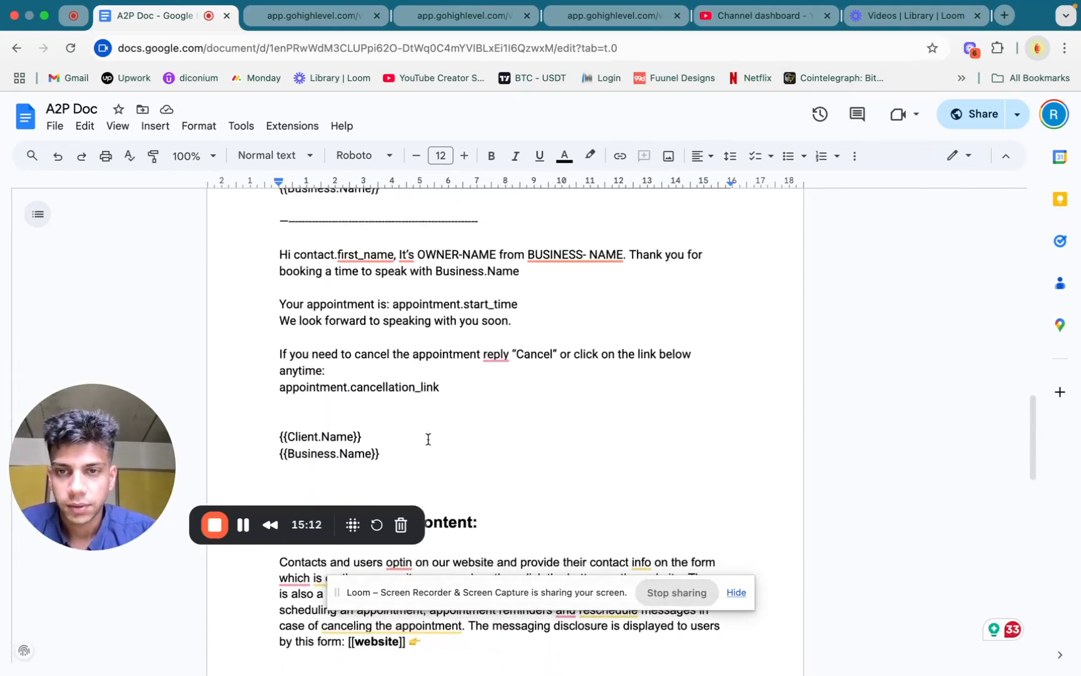
left_click_drag(386, 392, 246, 337)
key("super+c")
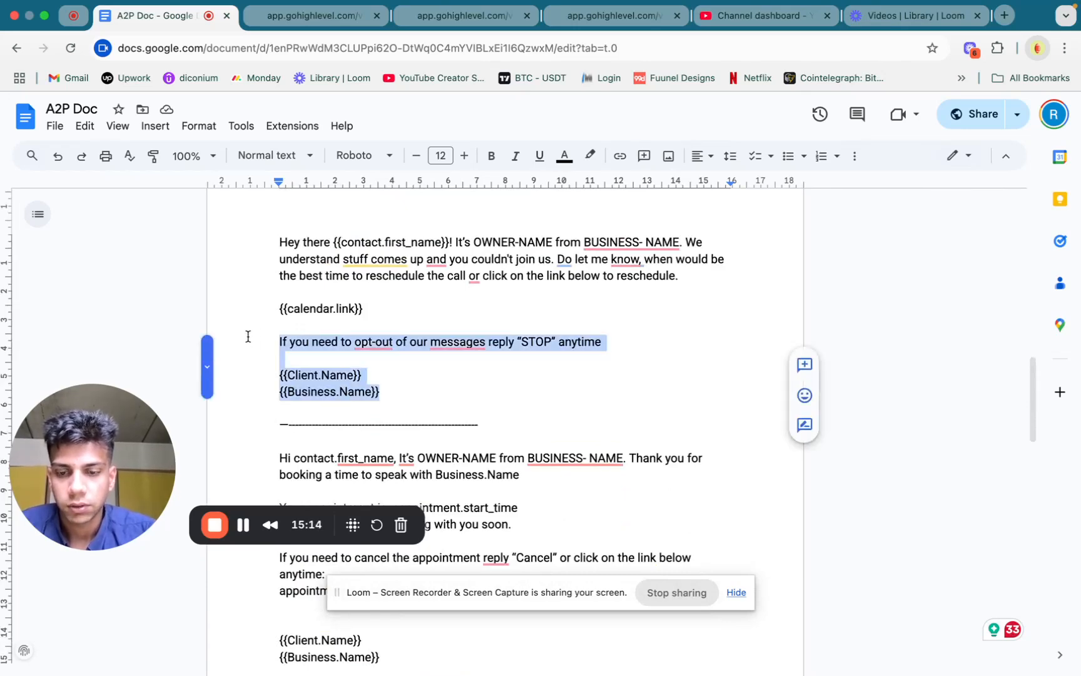
scroll(483, 381, "down", 15)
left_click(442, 336)
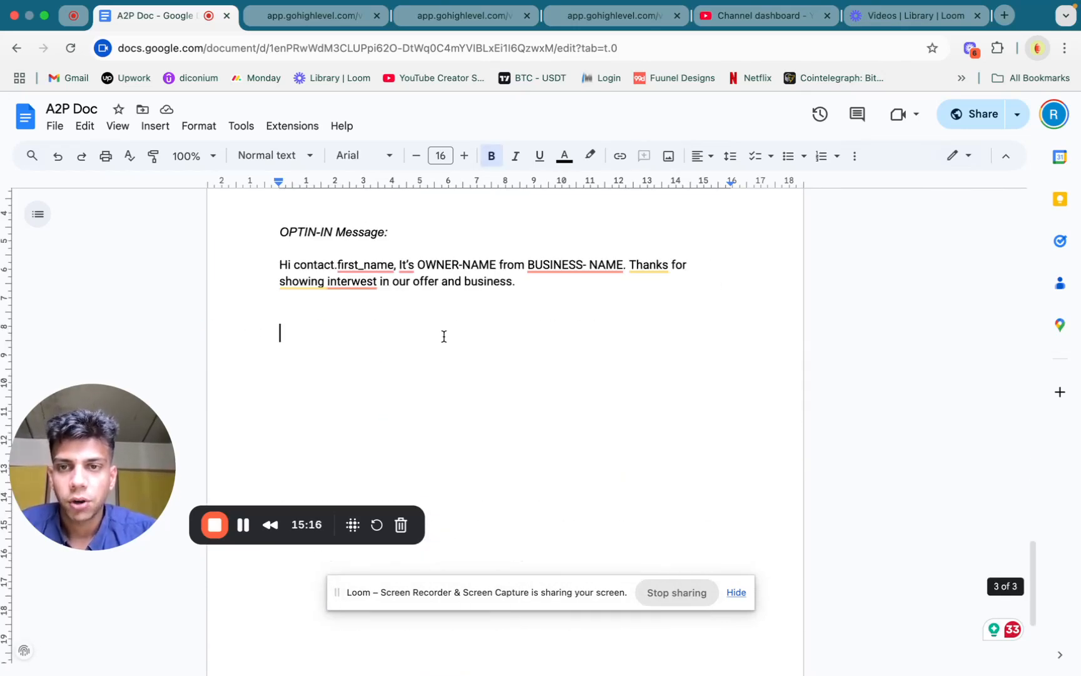
key("super+v")
Add the line "Our representative will get back to you soon." to the opt-in message above the opt-out line, separated by a blank line
left_click(434, 310)
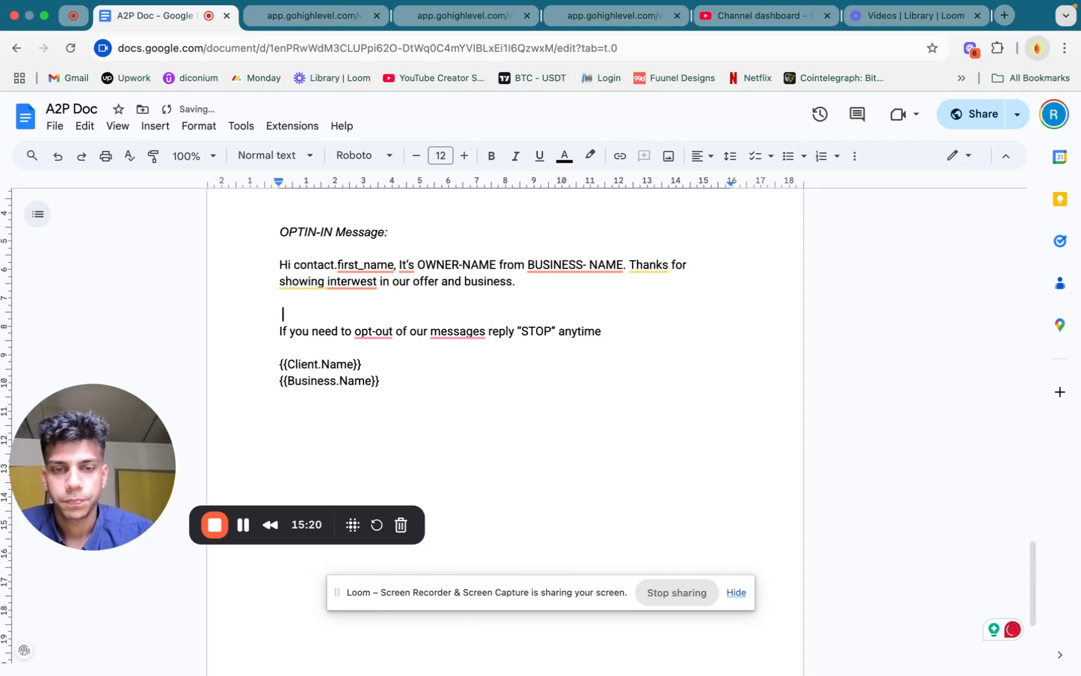
key("Return")
key("Up")
type("Our Resprestiatiuve will get gack at you soon.")
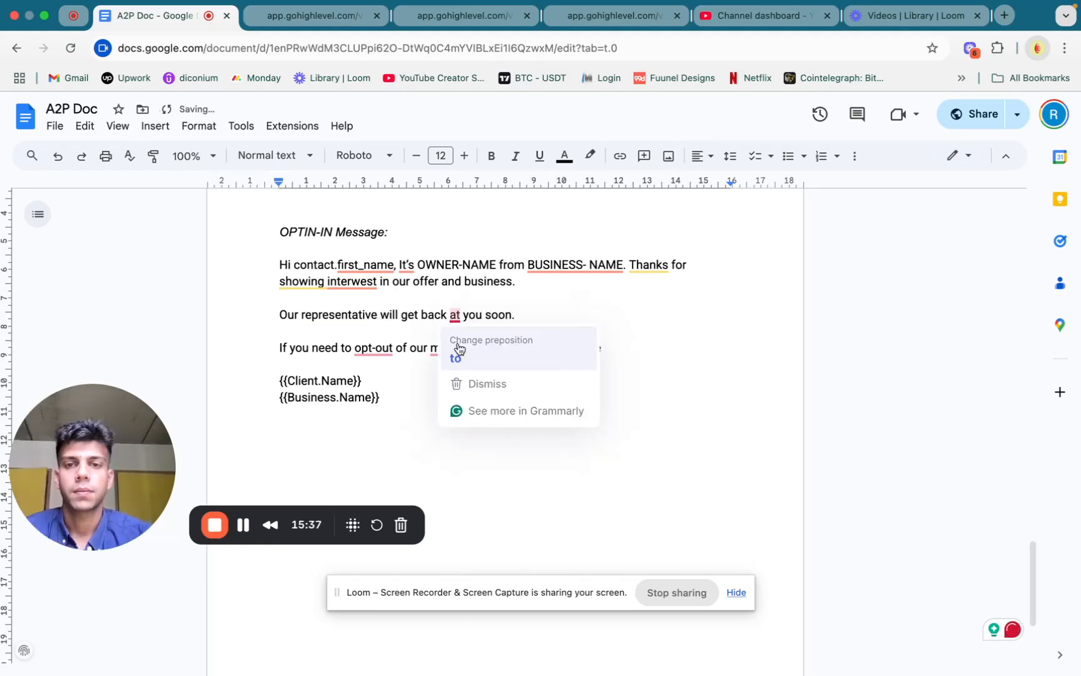
left_click(457, 355)
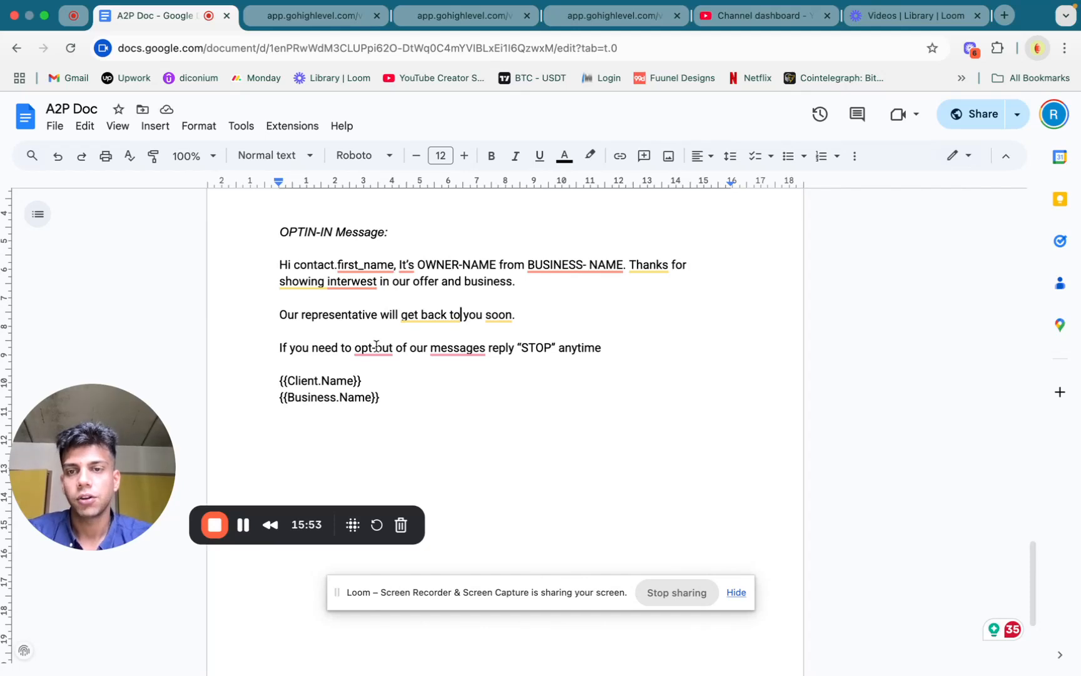
Highlight the client name and business name placeholders that close the opt-in message, and return to the CheckBoxes list
triple_click(335, 378)
left_click(341, 401)
triple_click(341, 399)
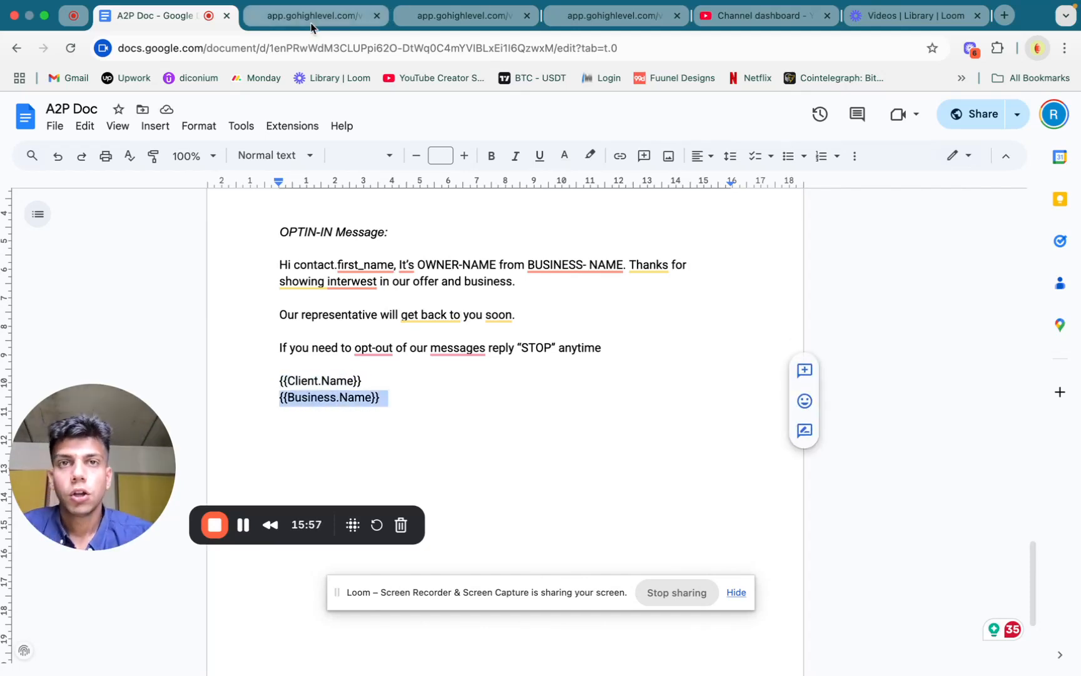
scroll(698, 360, "up", 1)
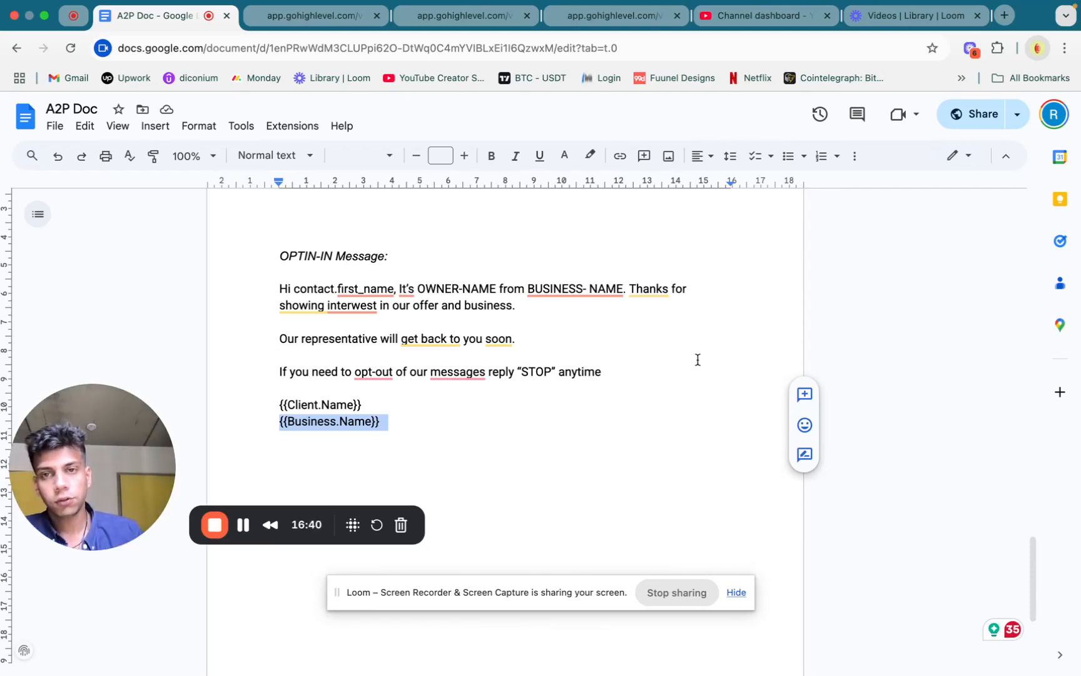
scroll(483, 326, "up", 20)
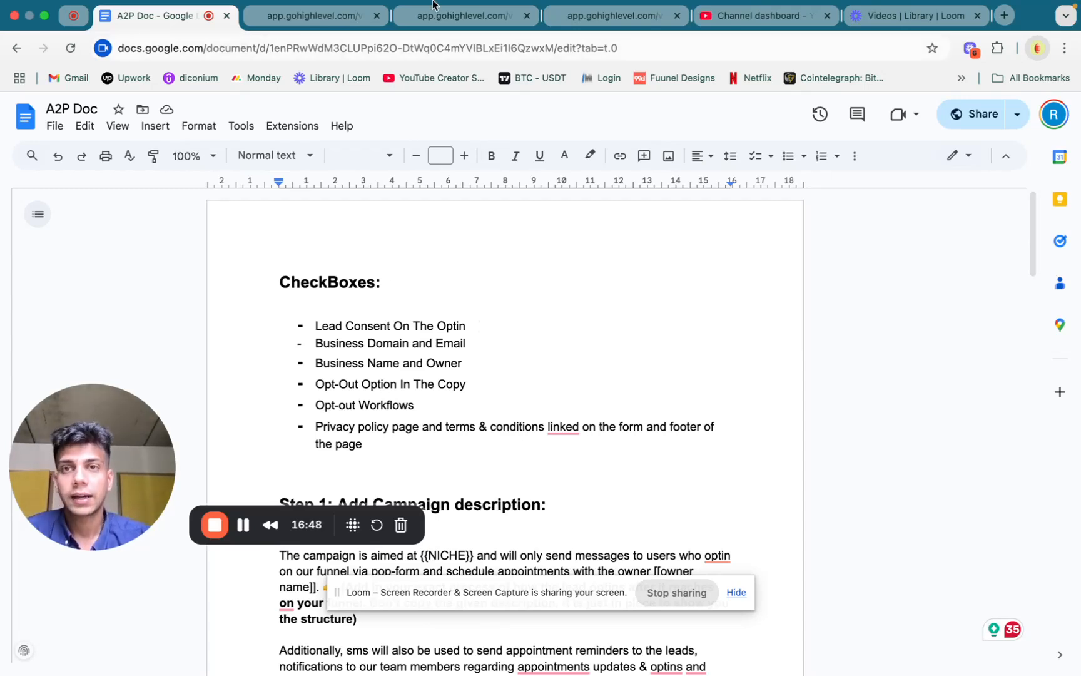
Review the opt-in form, Terms & Conditions and Privacy Policies preview pages, and return to the A2P Doc
left_click(295, 16)
left_click(477, 19)
scroll(579, 394, "up", 3)
left_click(585, 18)
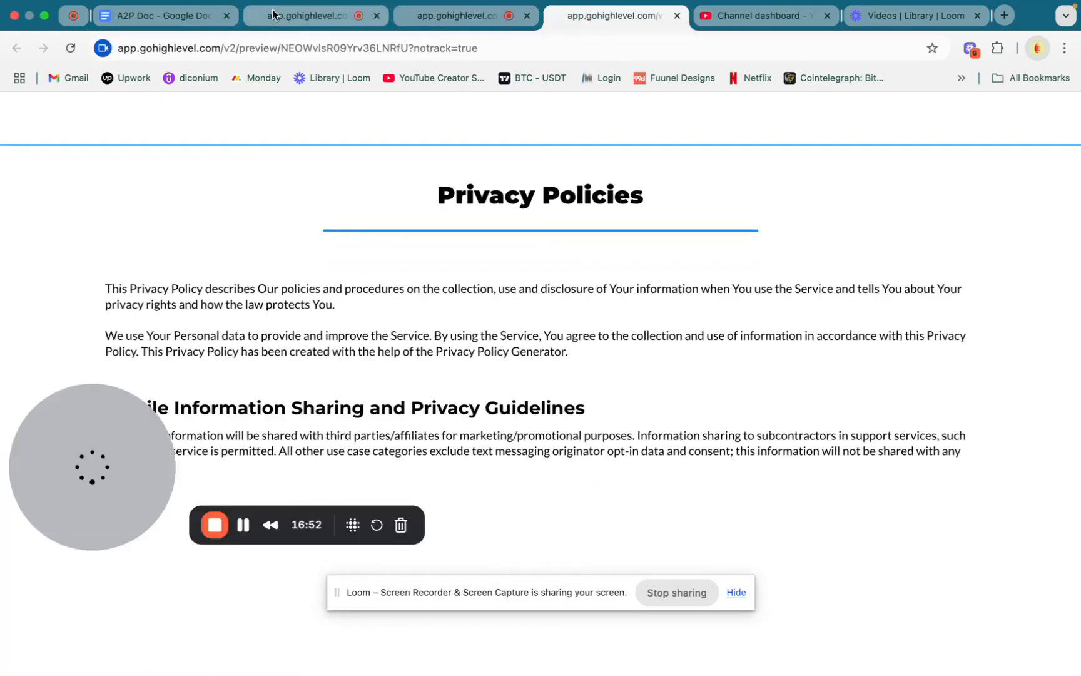
left_click(312, 11)
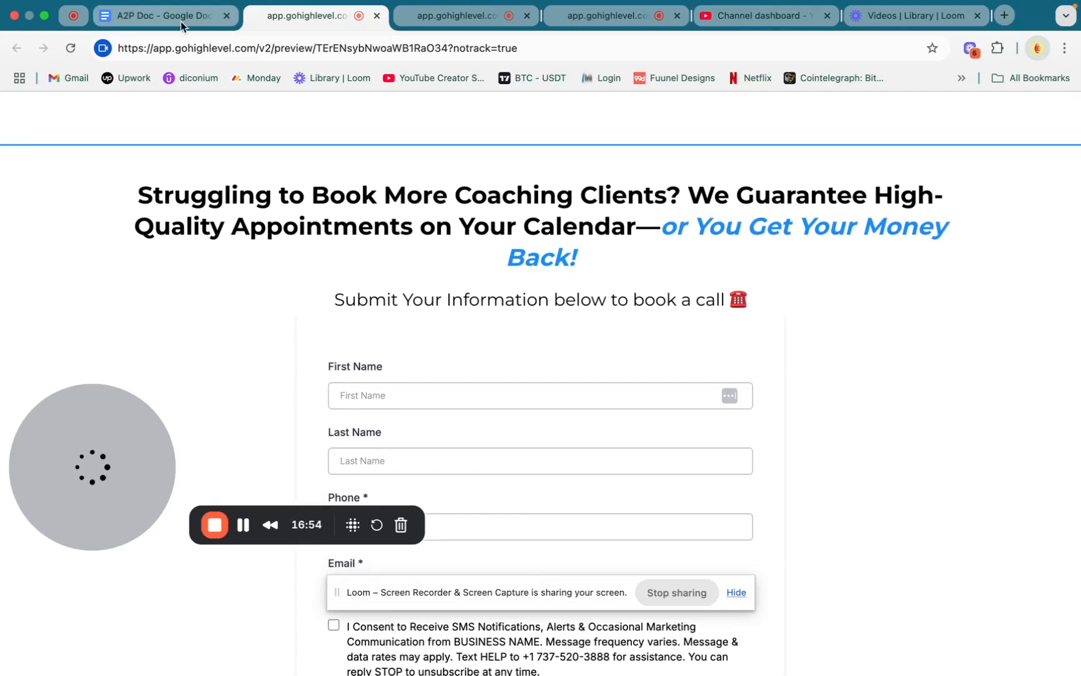
left_click(181, 19)
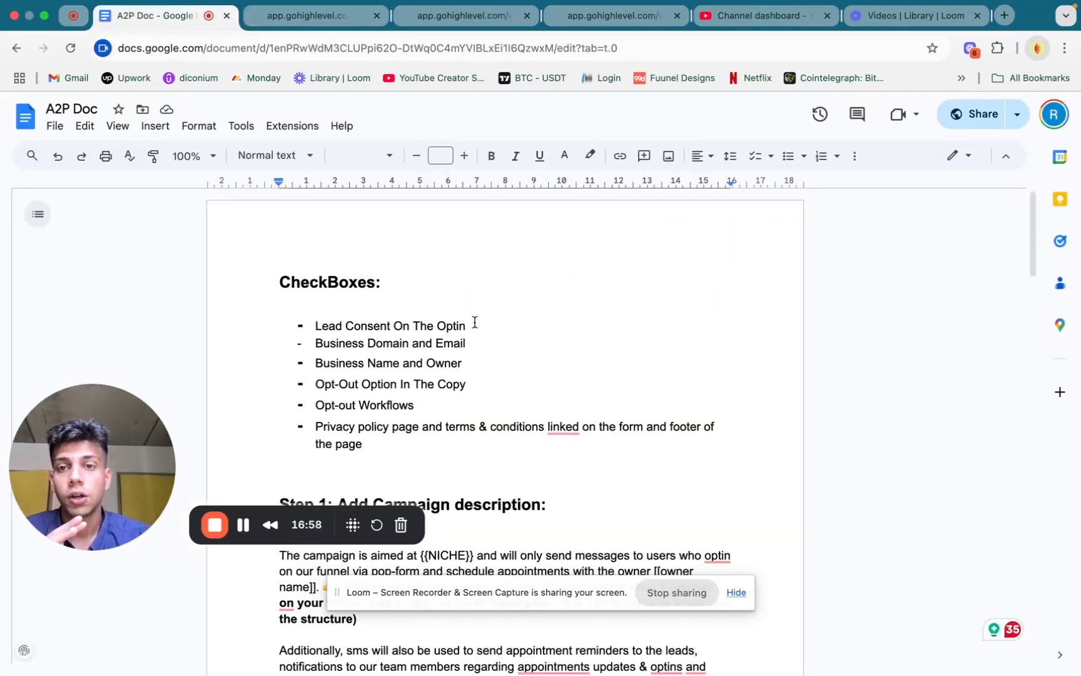
Highlight the "Lead Consent On The Optin" and "Business Domain and Email" checklist items and view the opt-in form page
left_click_drag(473, 322, 314, 314)
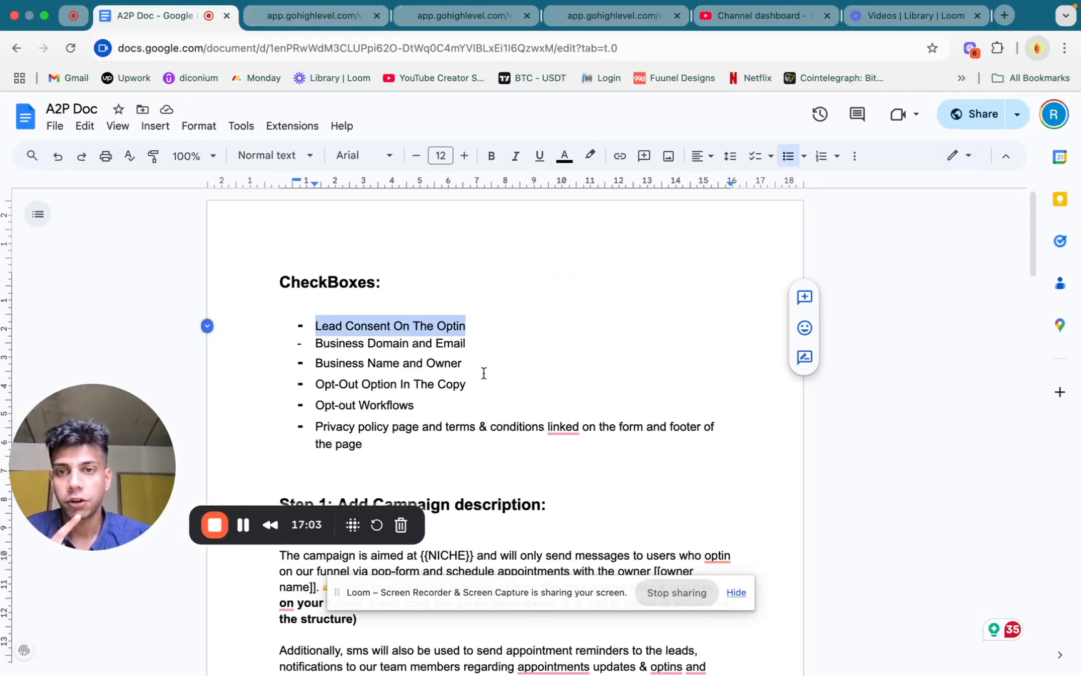
left_click_drag(478, 343, 314, 341)
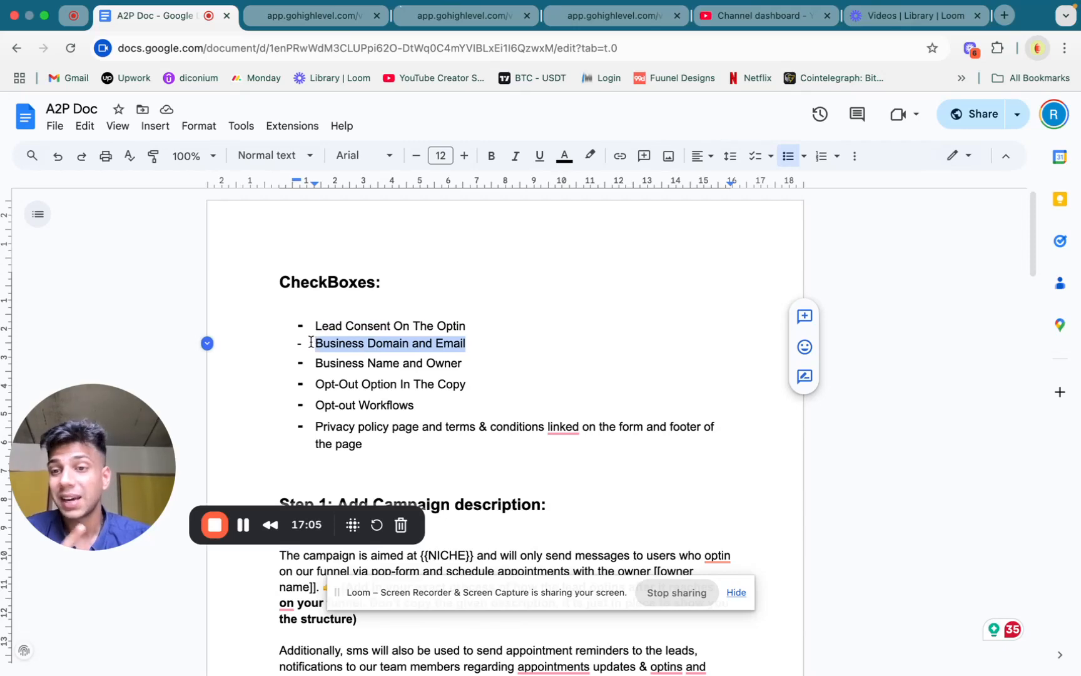
left_click(286, 17)
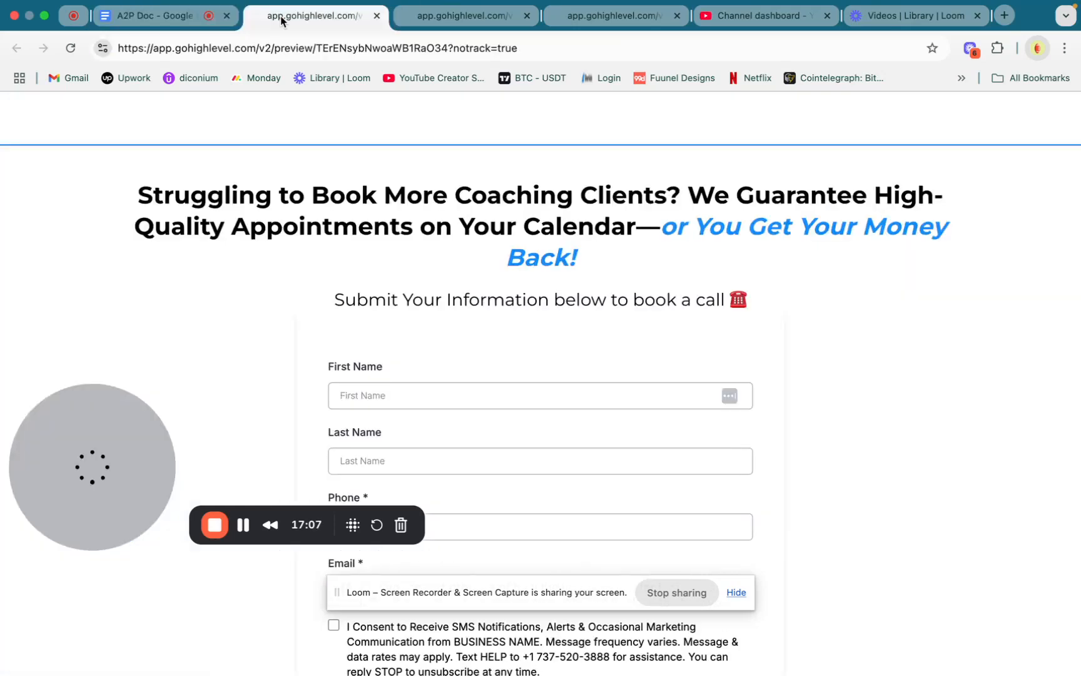
left_click(159, 12)
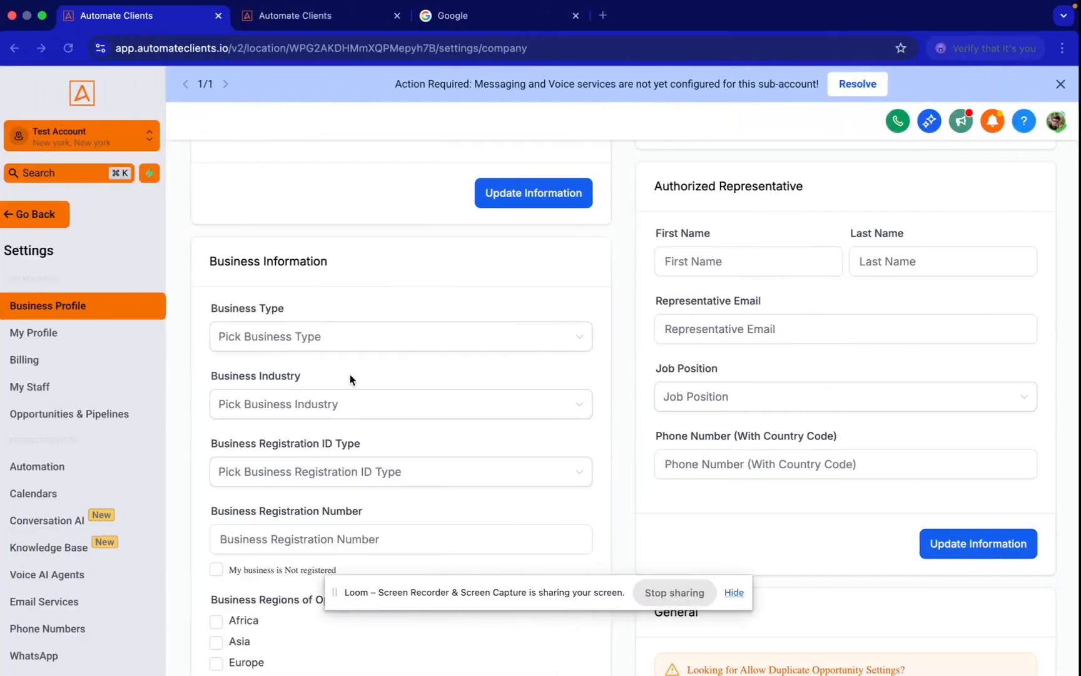
Point out the Business Email field in the Automate Clients business profile and look over the other open pages
scroll(265, 326, "up", 10)
left_click(259, 379)
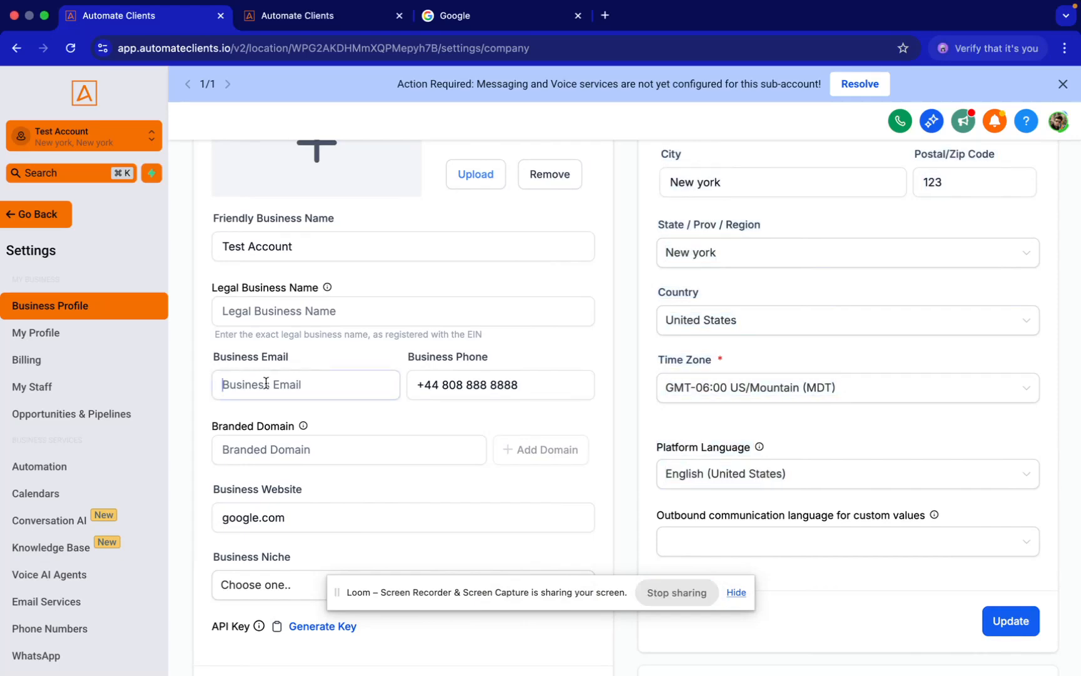
left_click(329, 16)
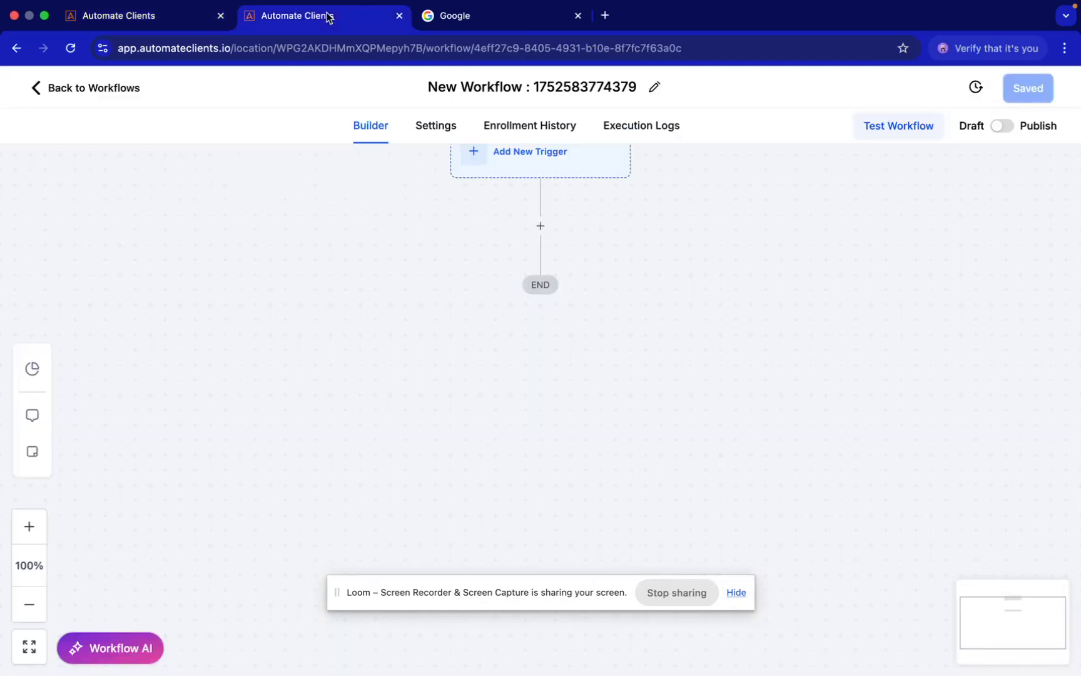
left_click(501, 24)
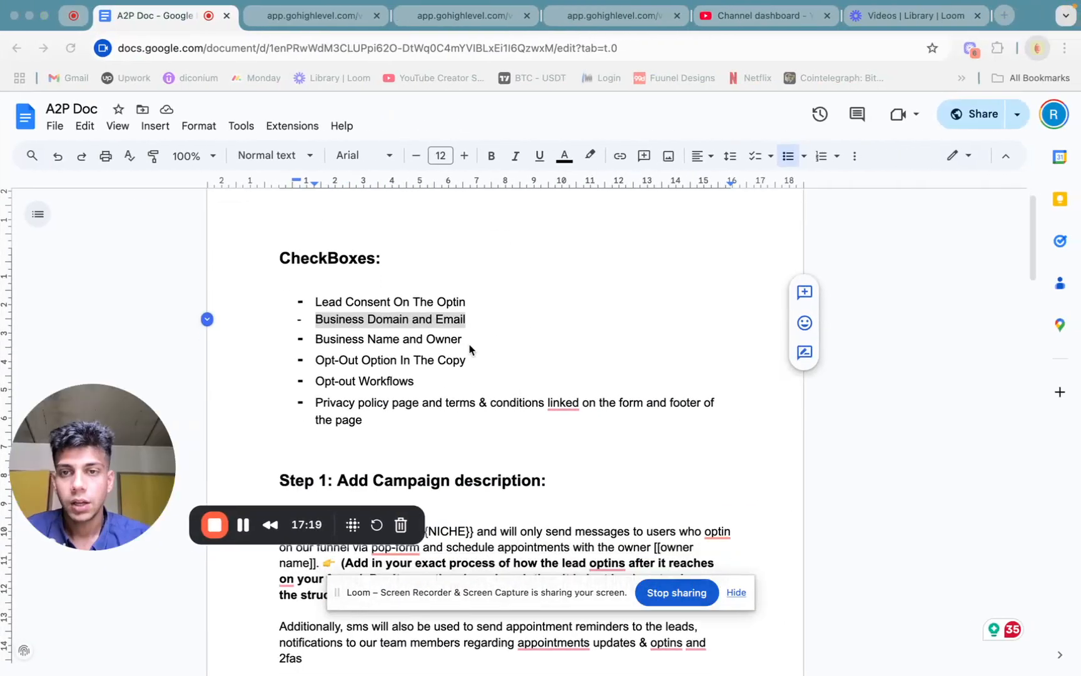
Highlight the business name and policy page checklist items, and view the Terms & Conditions and Privacy Policies pages they refer to
left_click_drag(472, 341, 314, 341)
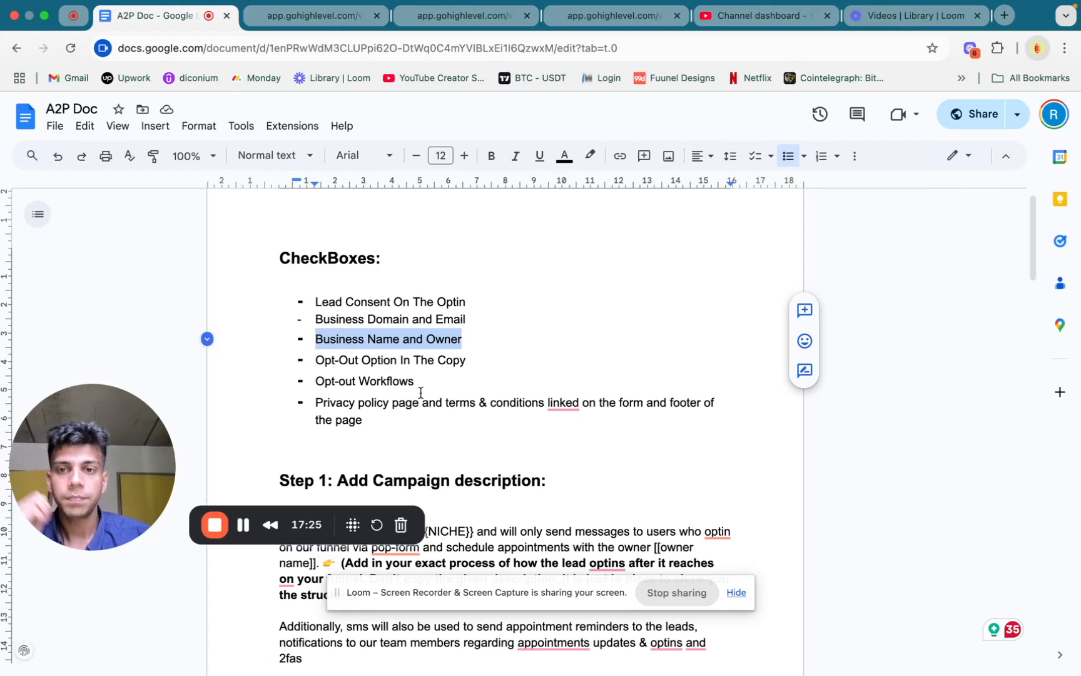
triple_click(380, 402)
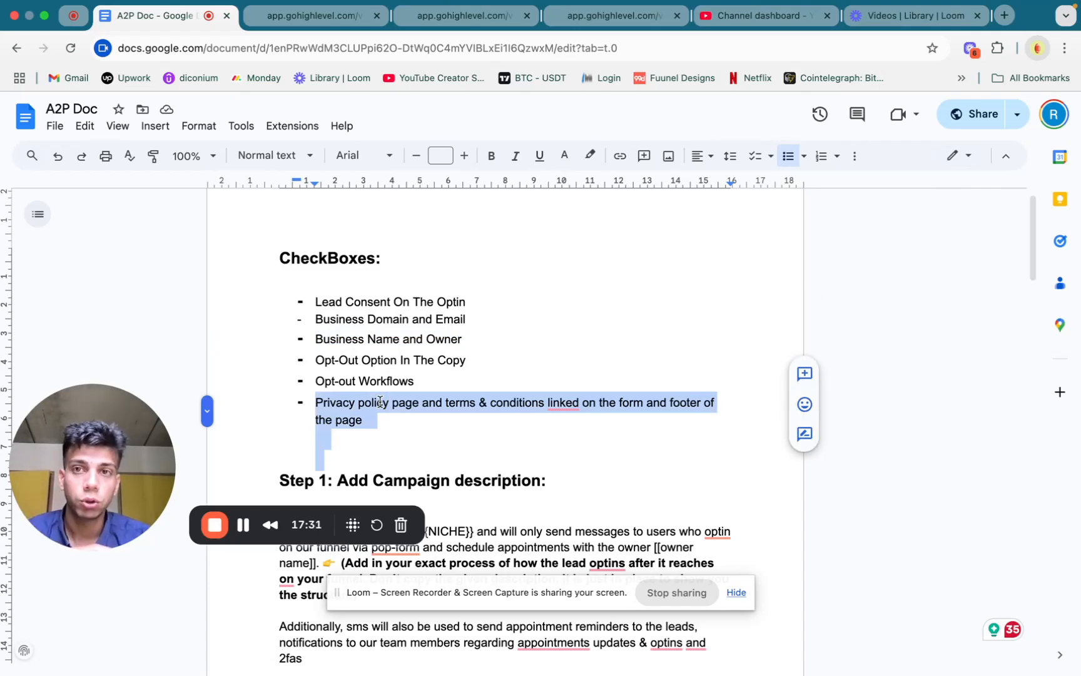
left_click(470, 20)
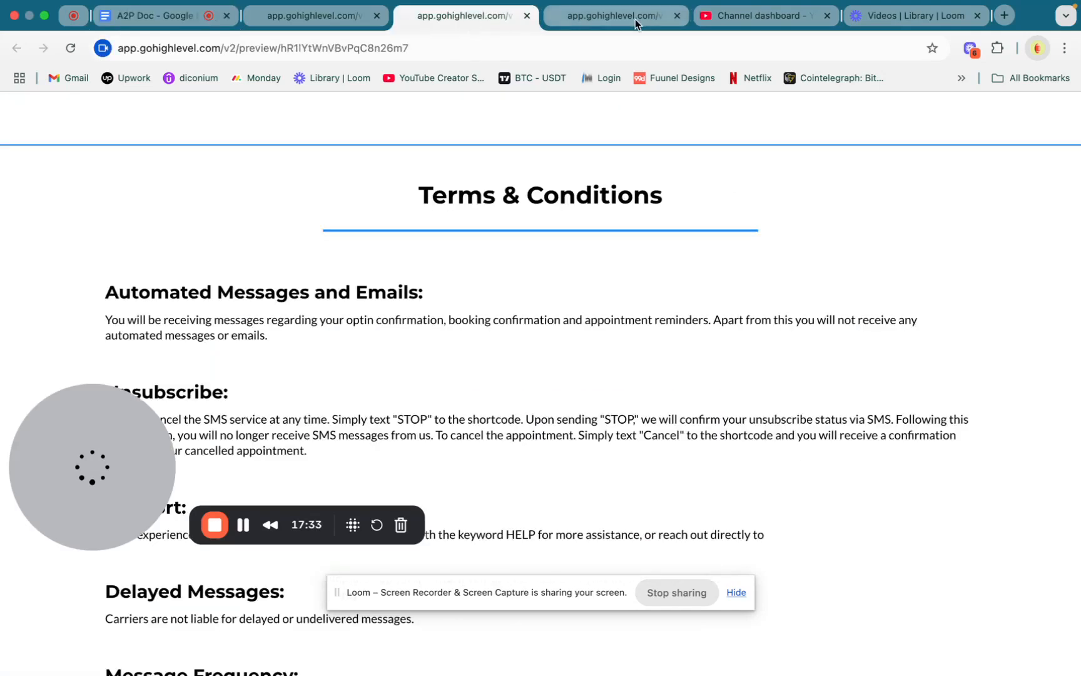
left_click(633, 19)
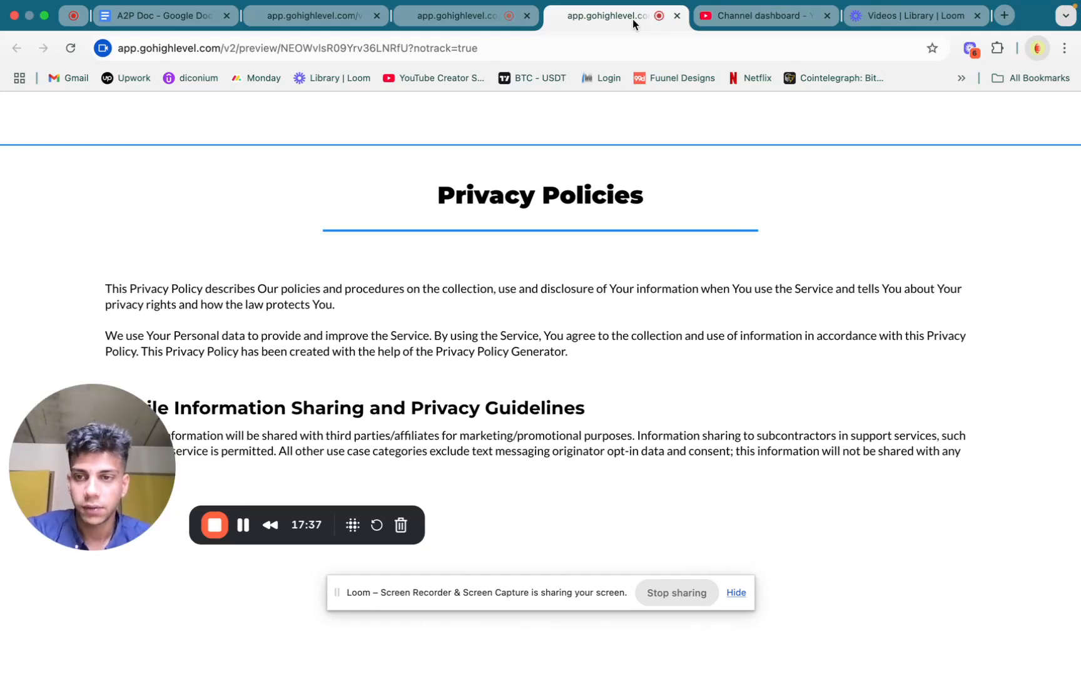
left_click(162, 21)
left_click_drag(431, 348, 315, 349)
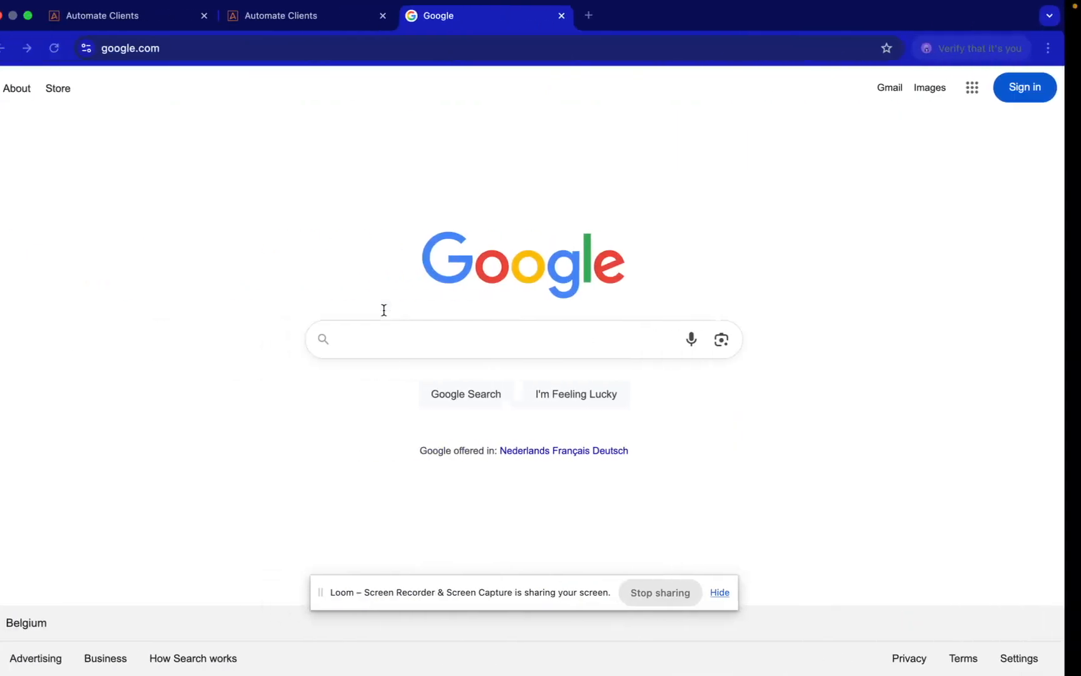
Switch to the new workflow in Automate Clients and add a Customer Replied trigger
left_click(289, 19)
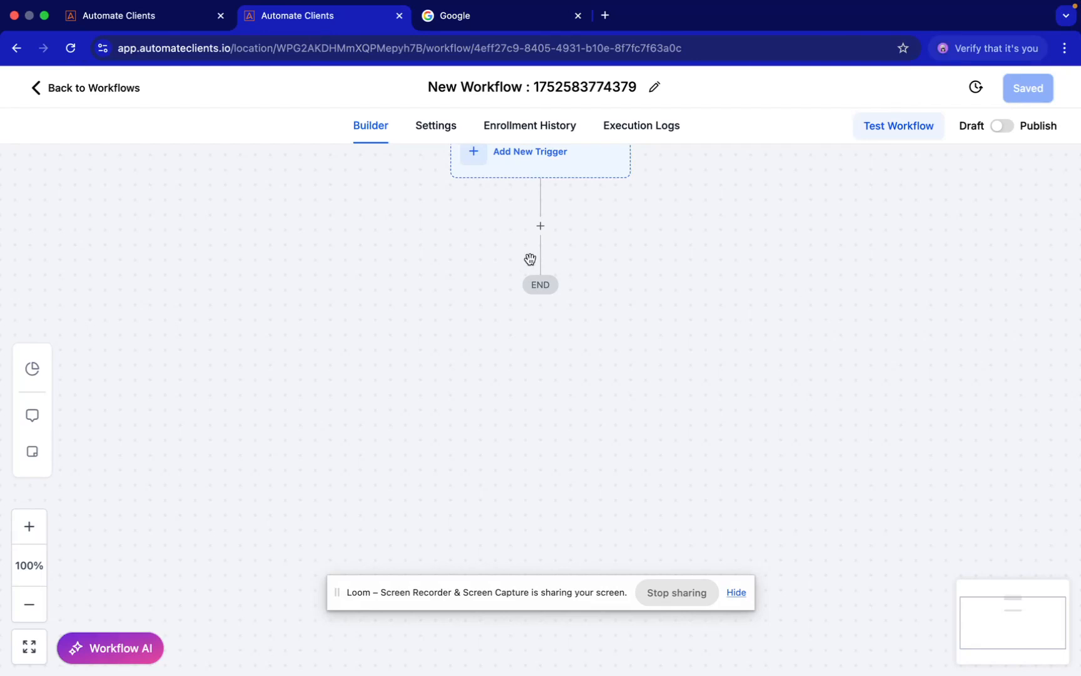
left_click(493, 214)
left_click(736, 240)
type("cust")
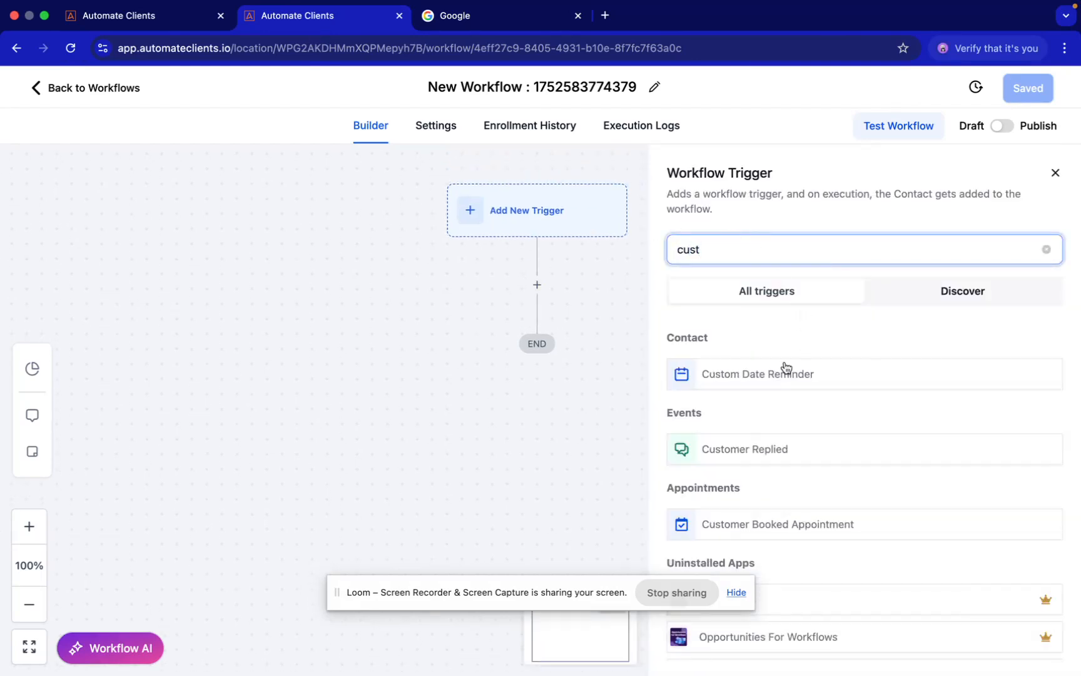
left_click(769, 443)
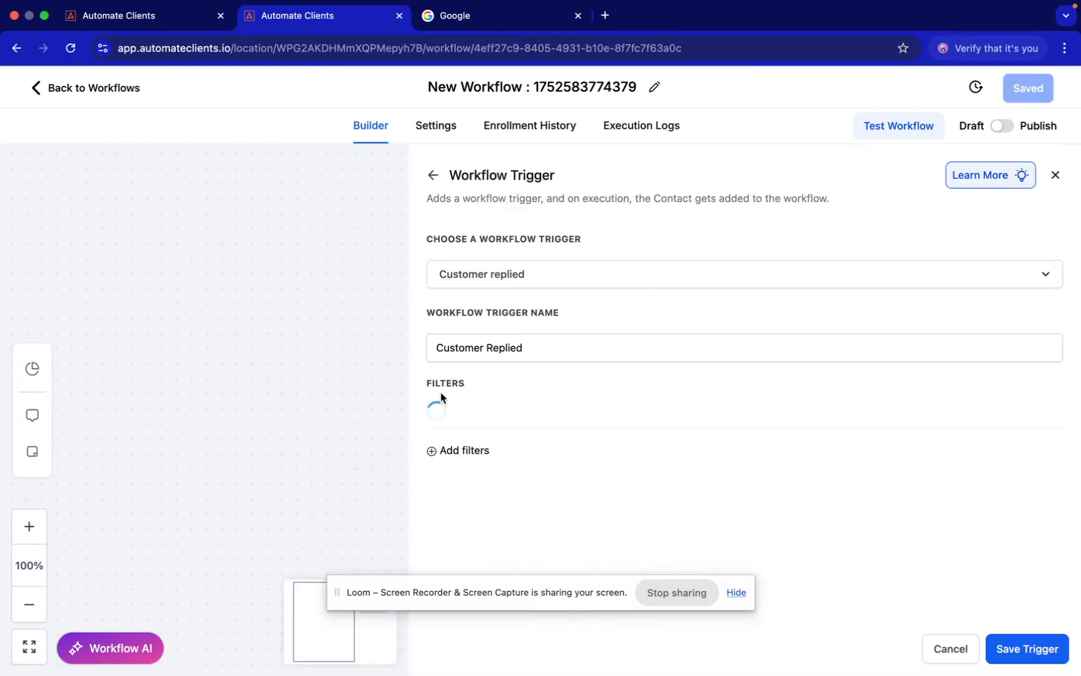
Filter the Customer Replied trigger by the exact match phrase "STOP" and save the trigger
left_click(504, 420)
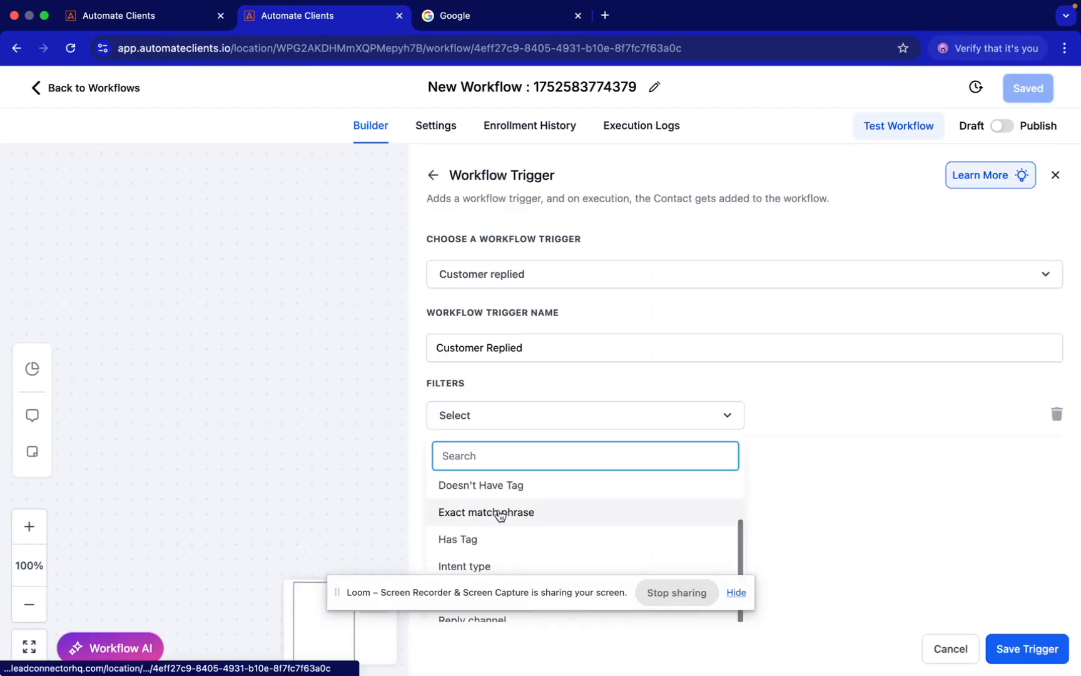
left_click(502, 514)
left_click(819, 414)
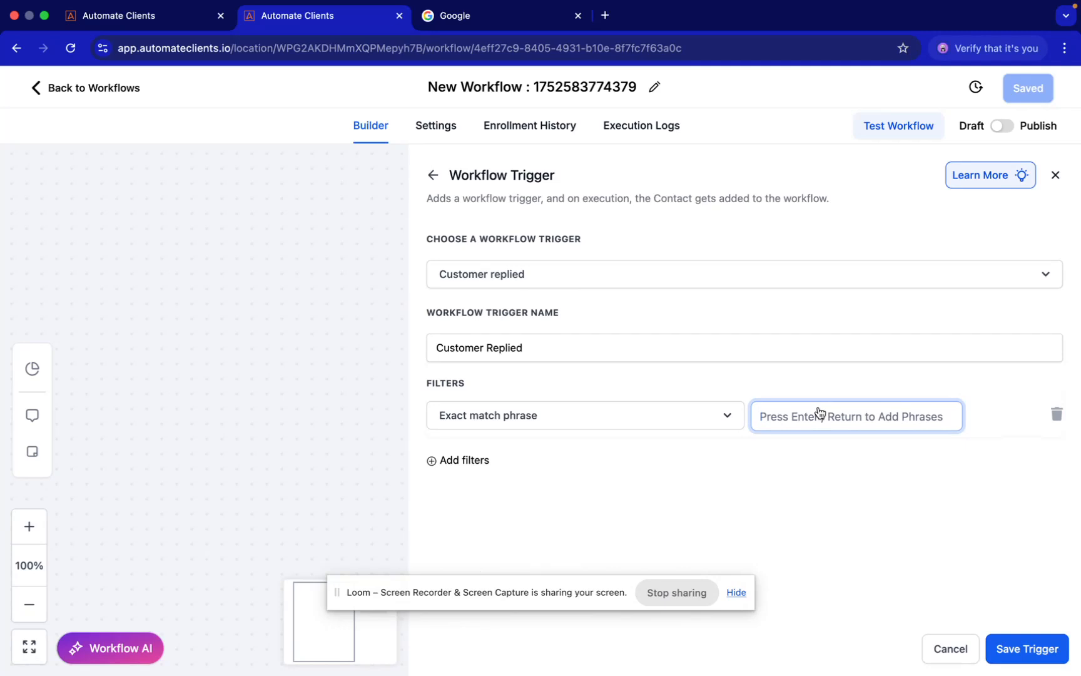
type("SRTOP")
key("BackSpace")
key("BackSpace")
key("BackSpace")
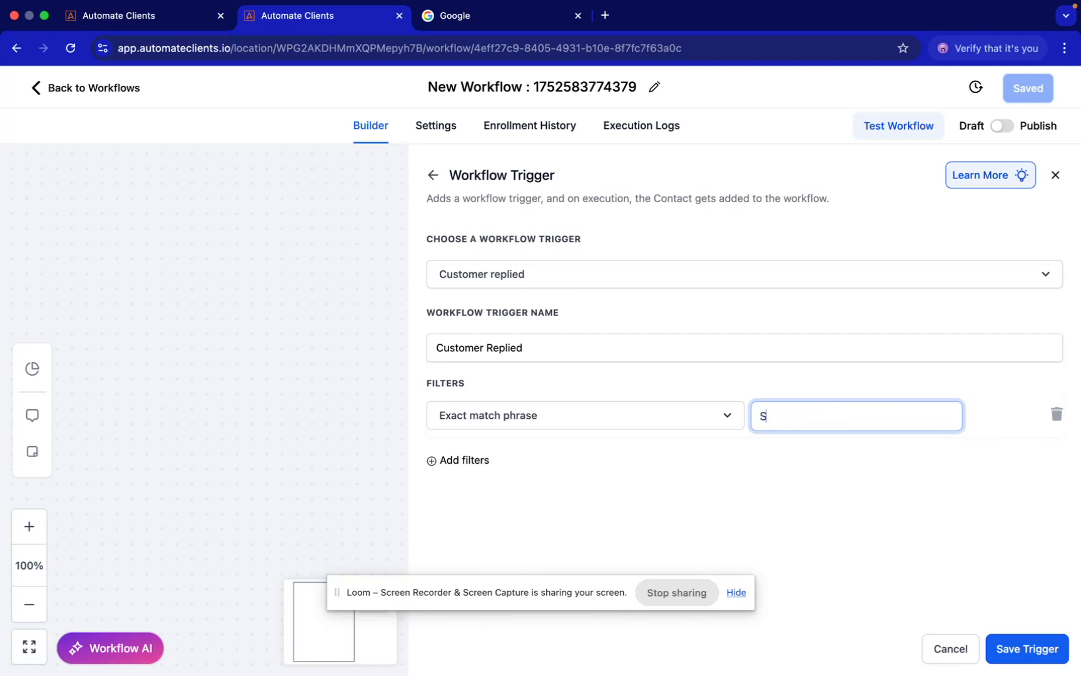
left_click(1009, 655)
Add a Remove From Workflow action set to All workflows after the trigger and save it
left_click(535, 319)
type("remove")
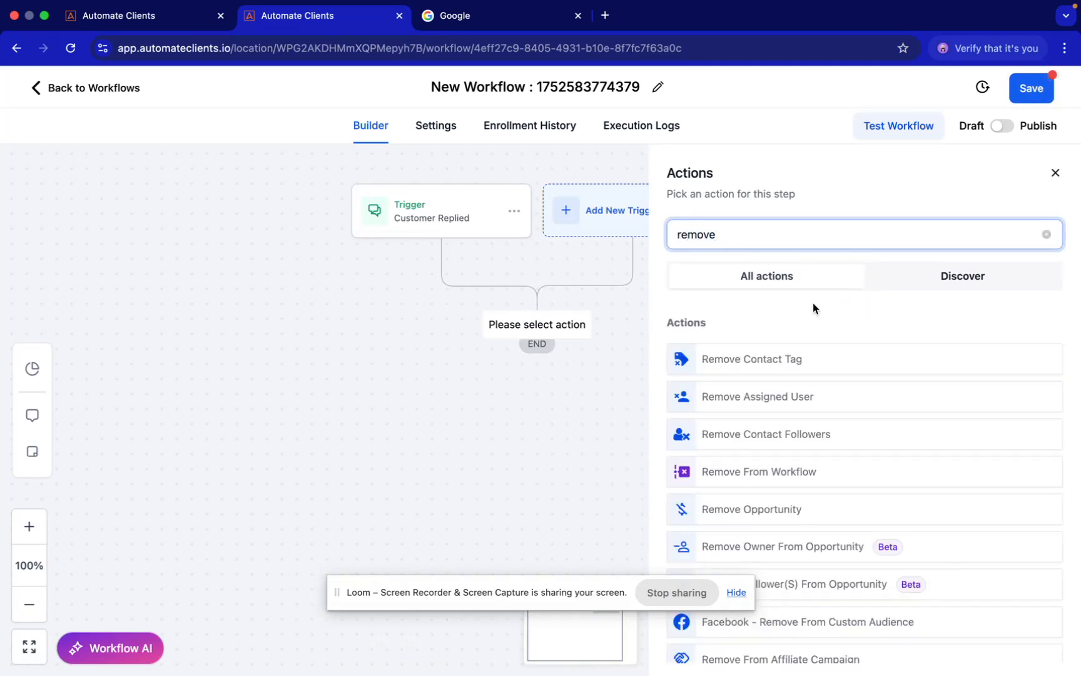
left_click(753, 473)
left_click(730, 338)
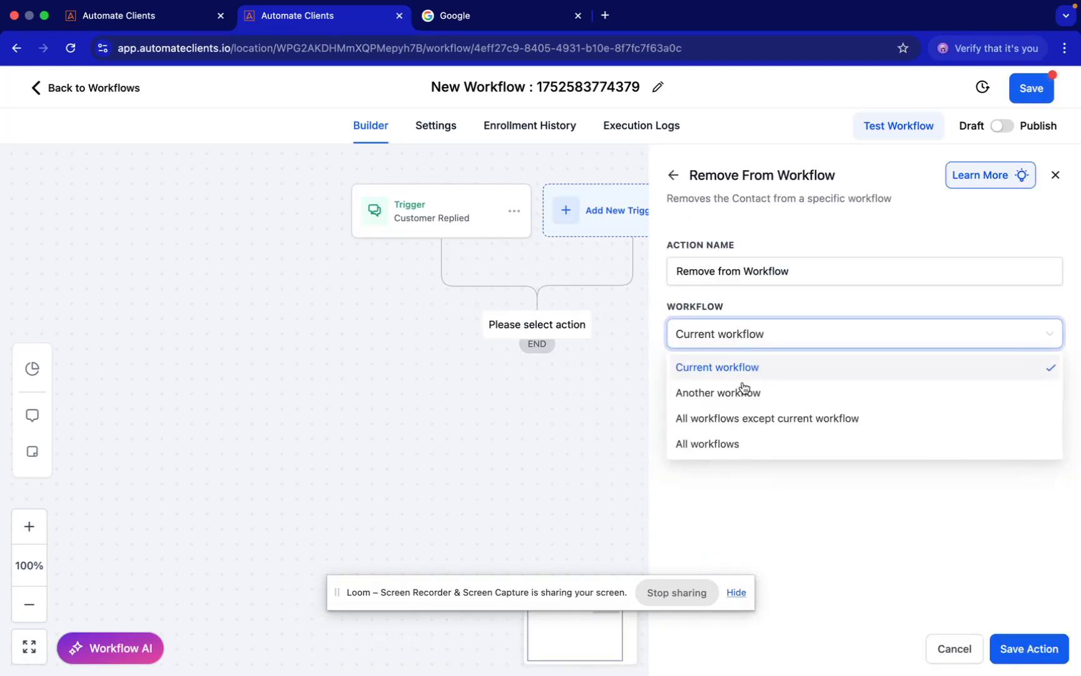
left_click(710, 441)
left_click(1029, 649)
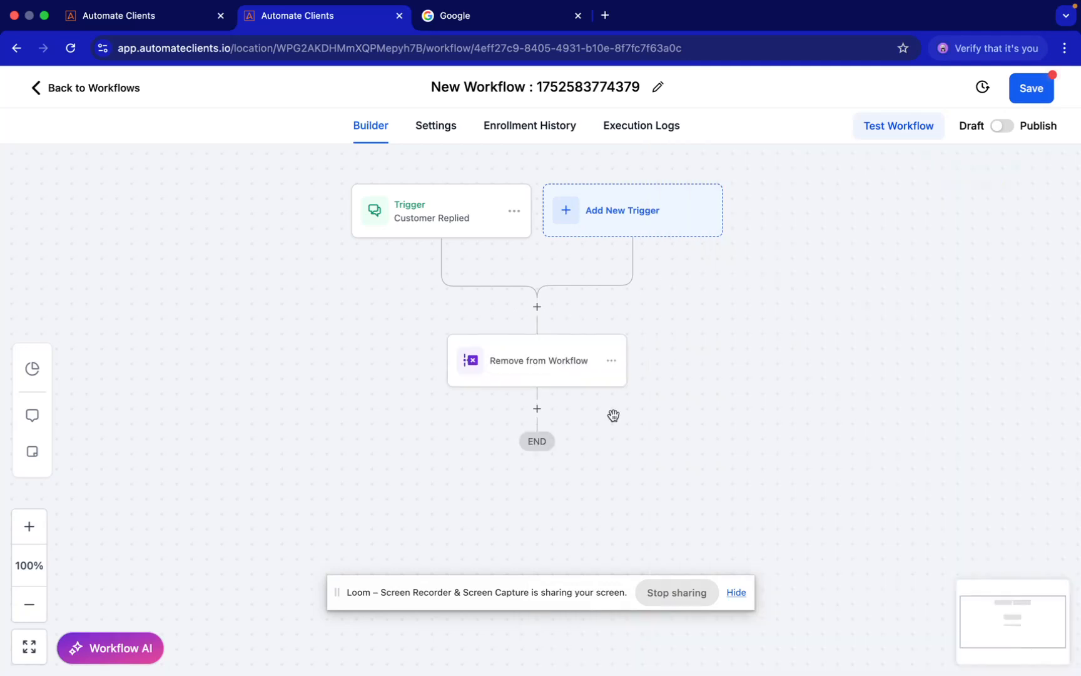
Add an Enable/Disable DND action after the Remove from Workflow action and set it to Enable DND for specific channels
left_click(538, 411)
type("DND")
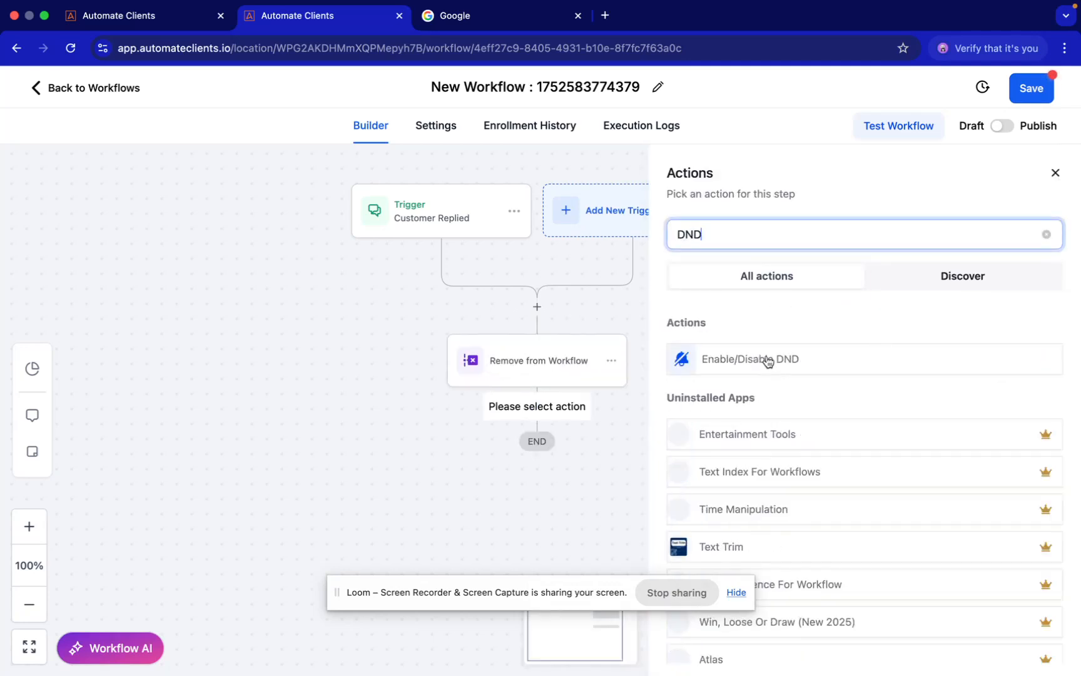
left_click(767, 360)
left_click(727, 332)
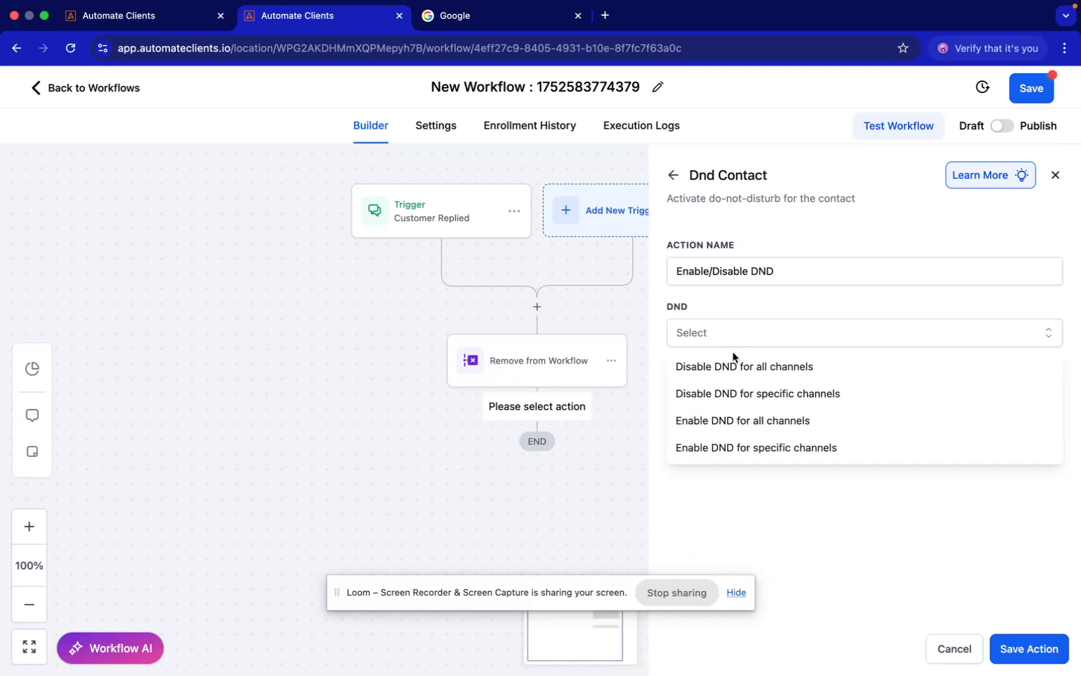
left_click(752, 416)
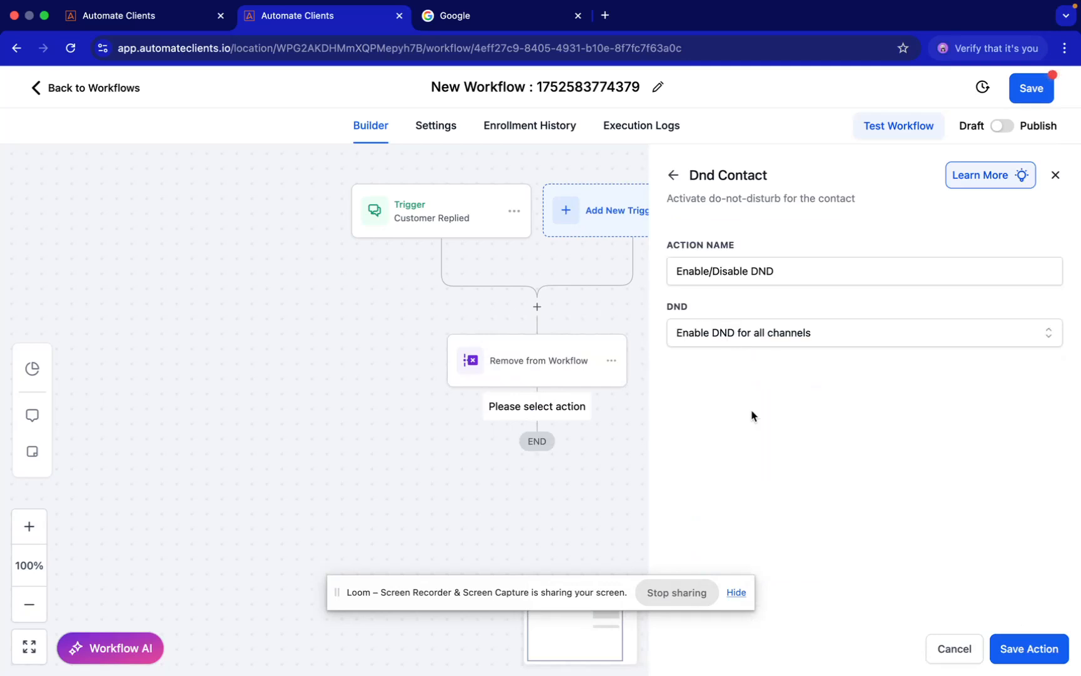
left_click(784, 333)
left_click(814, 448)
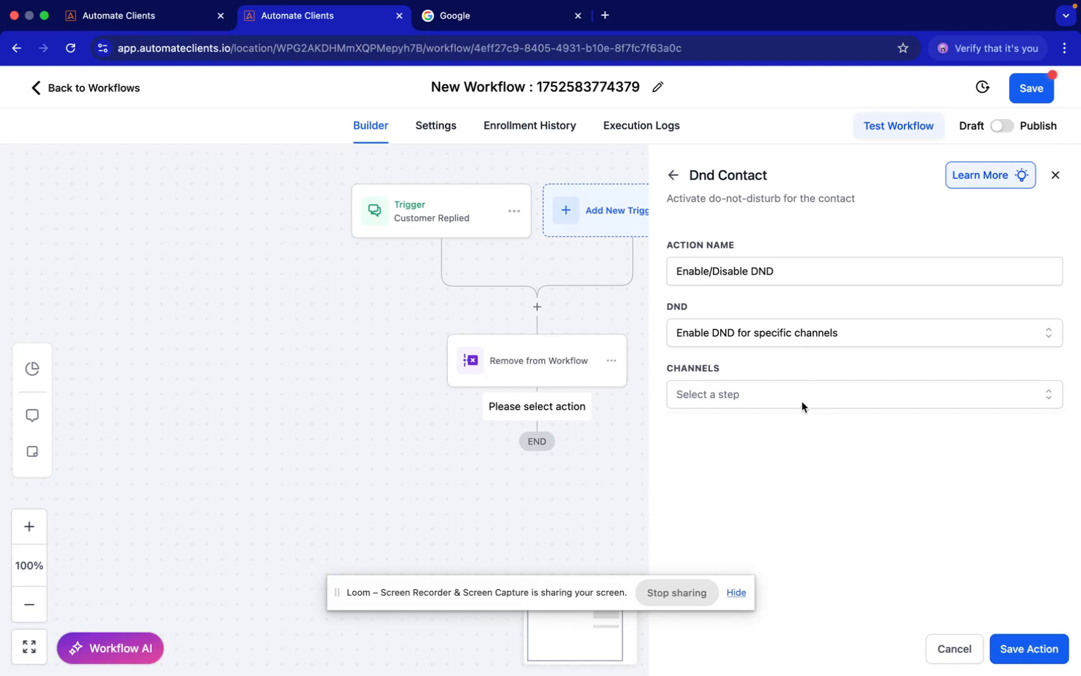
Choose SMS and Email as the DND channels, then save the action and the workflow
left_click(801, 402)
left_click(719, 516)
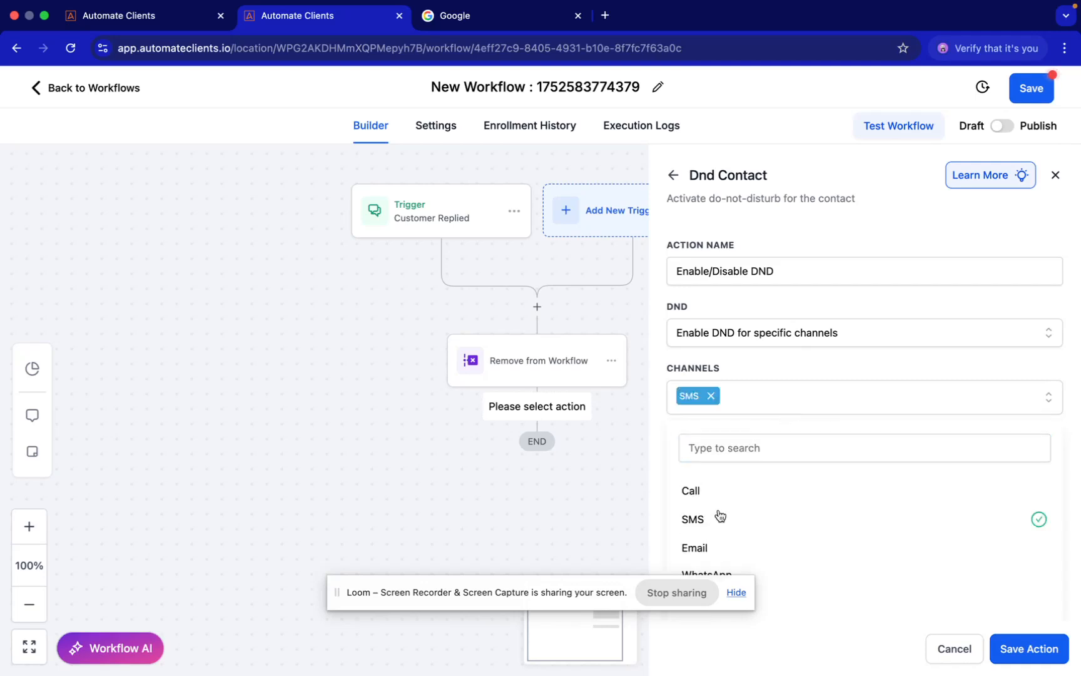
left_click(729, 549)
left_click(1029, 649)
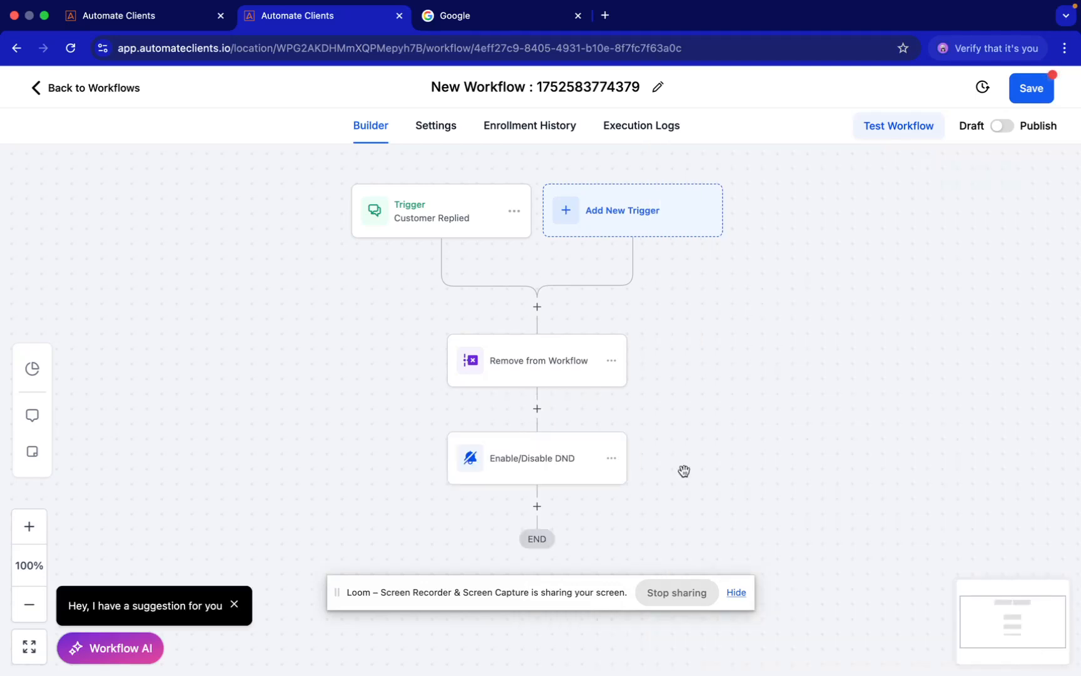
left_click(1033, 90)
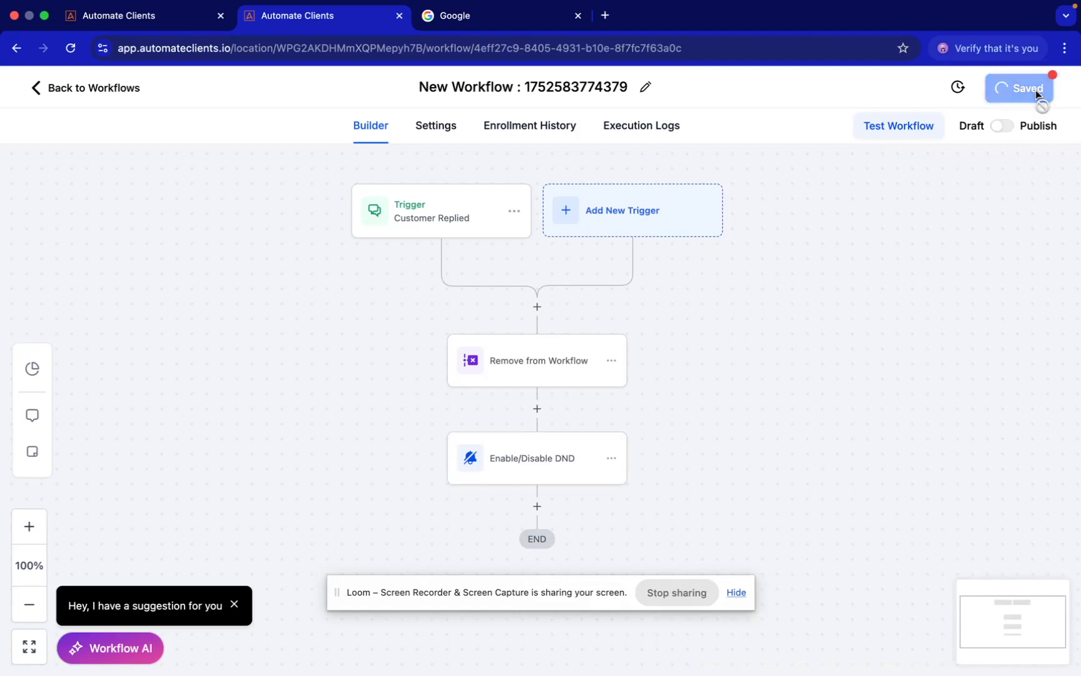
Switch to the A2P Doc in Google Docs and view the missed-call rescheduling text under Step 2: Samples Messages
key("ctrl+Right")
scroll(459, 398, "down", 10)
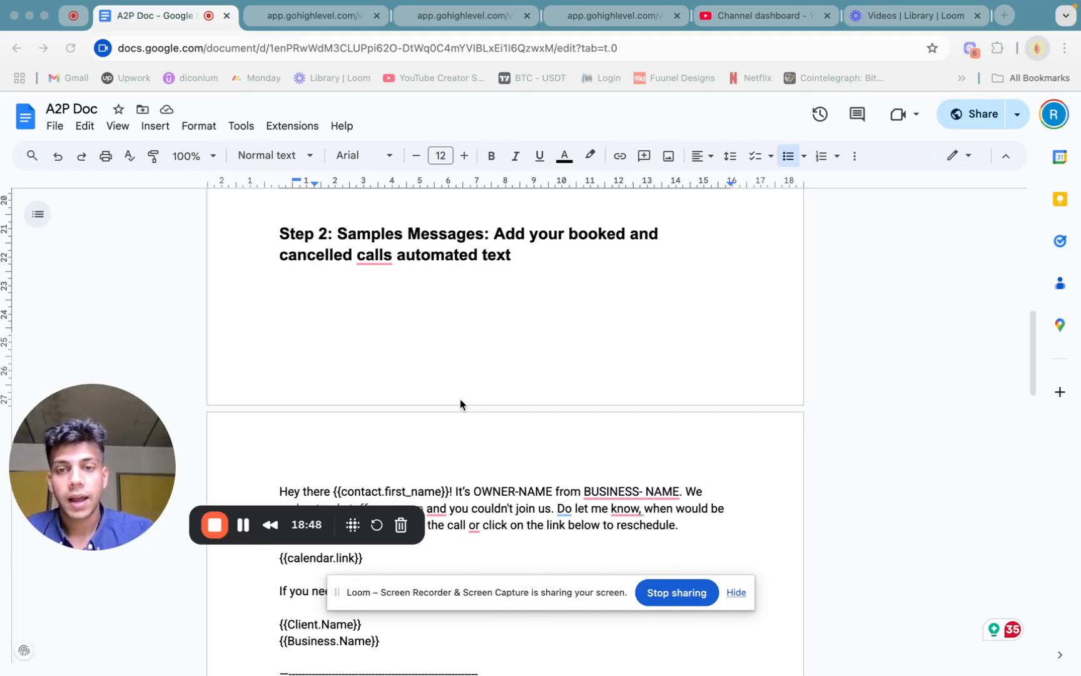
scroll(460, 403, "down", 1)
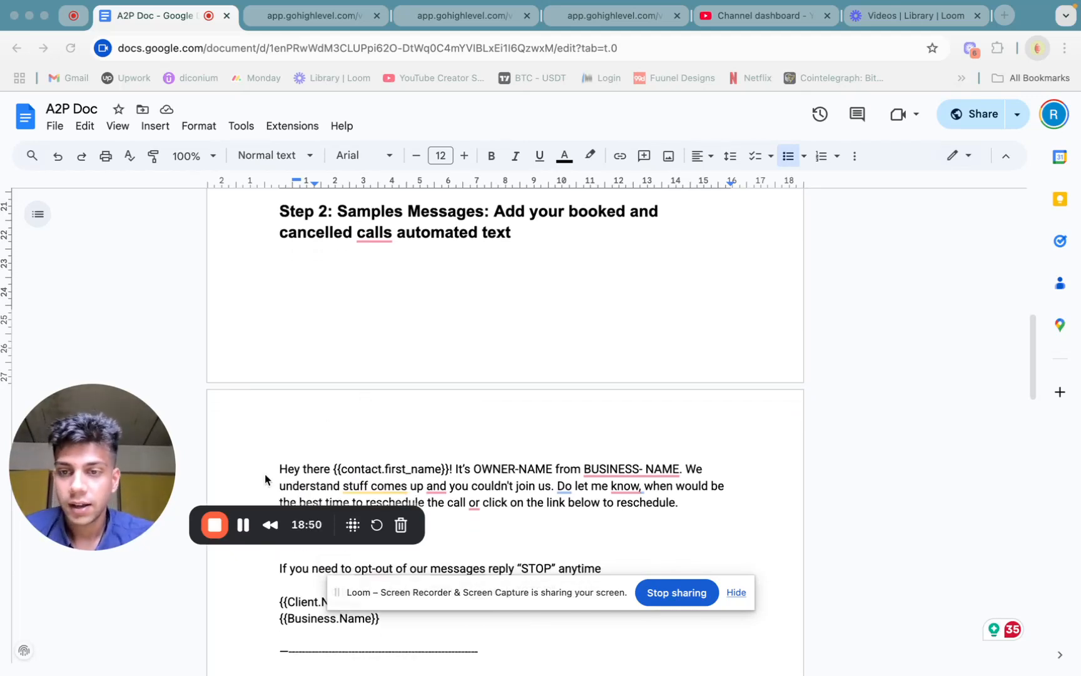